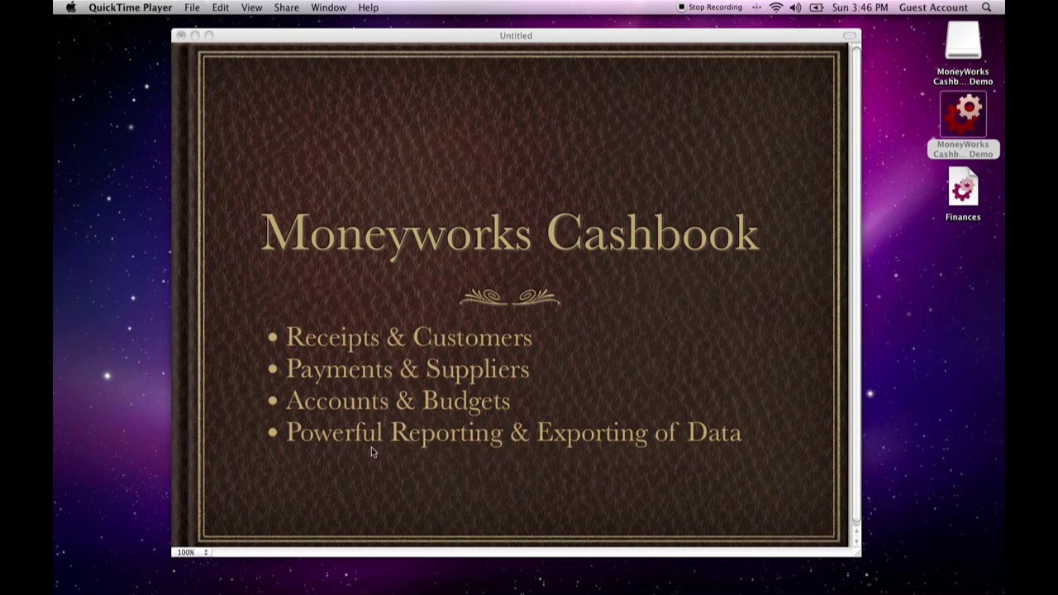
Switch to MoneyWorks Cashbook and start a new receipt in the Finances file
click(463, 39)
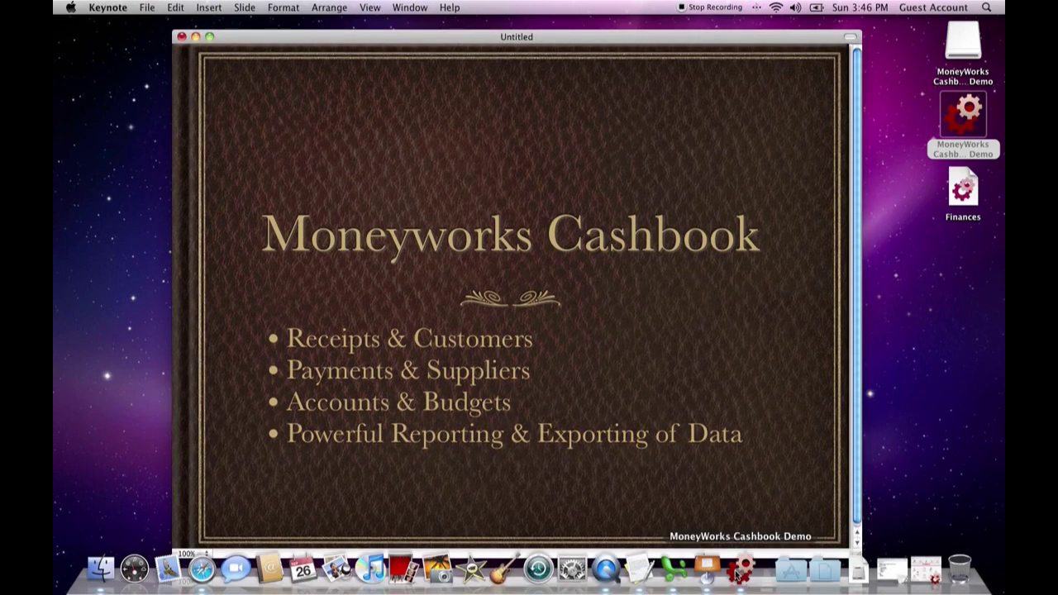
click(739, 579)
drag(533, 120, 535, 125)
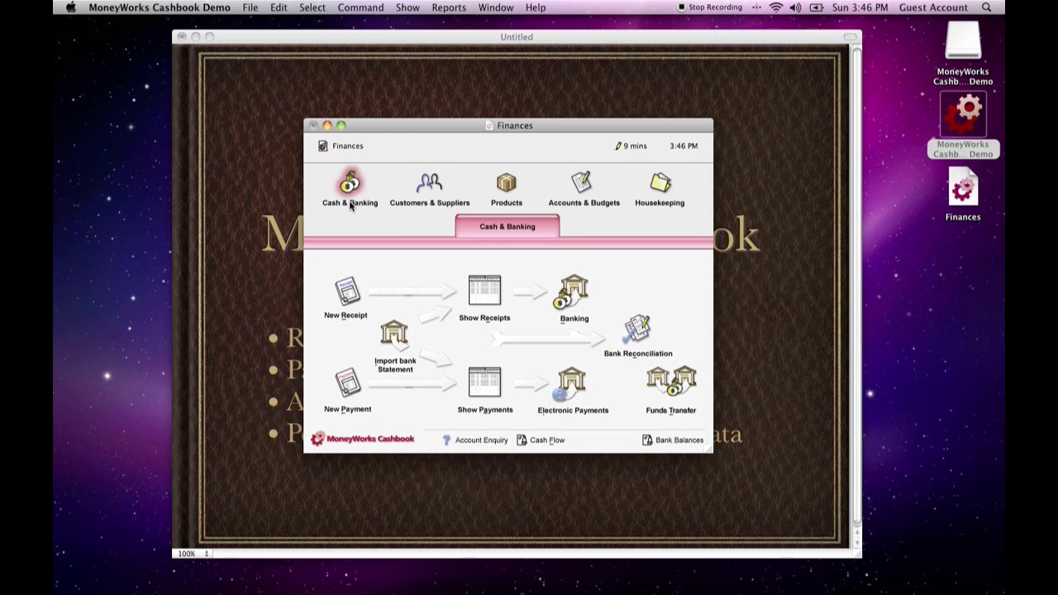
click(353, 301)
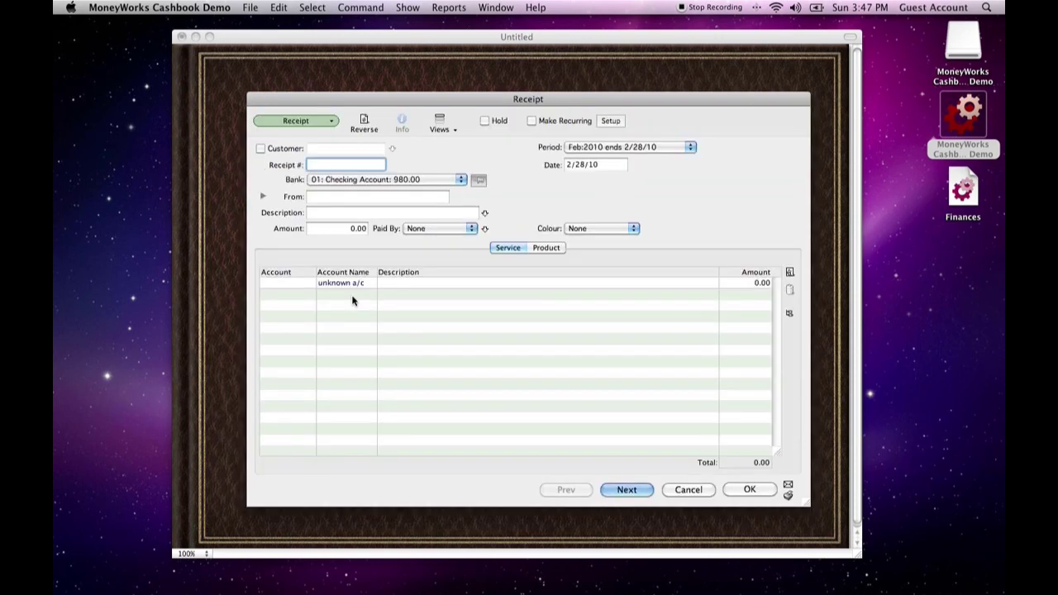
drag(452, 94, 449, 73)
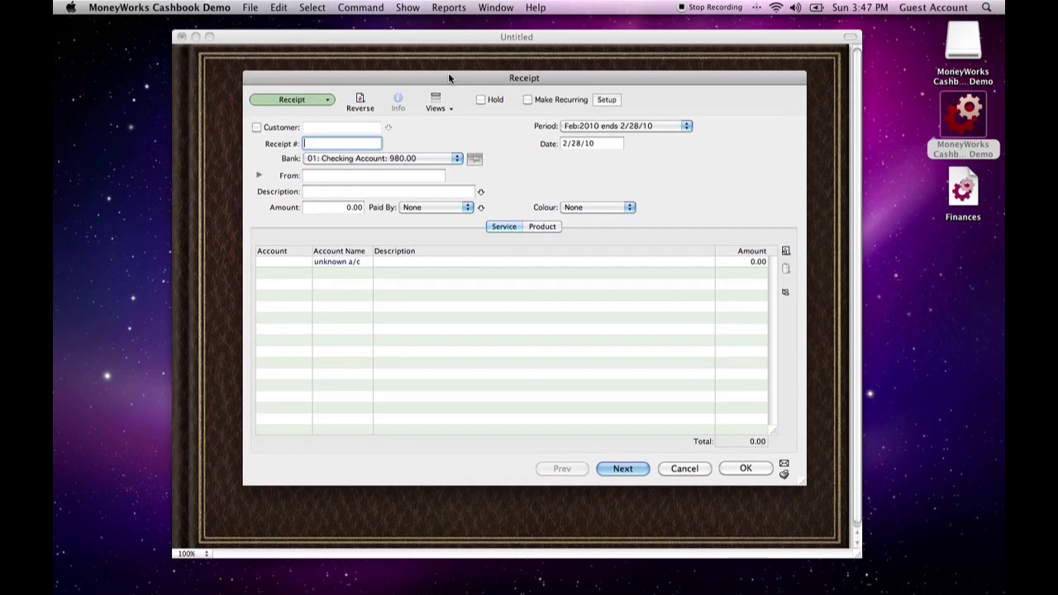
Turn on the receipt's customer option and create a customer record named Acme, Inc with its code, also marked as a supplier
click(256, 128)
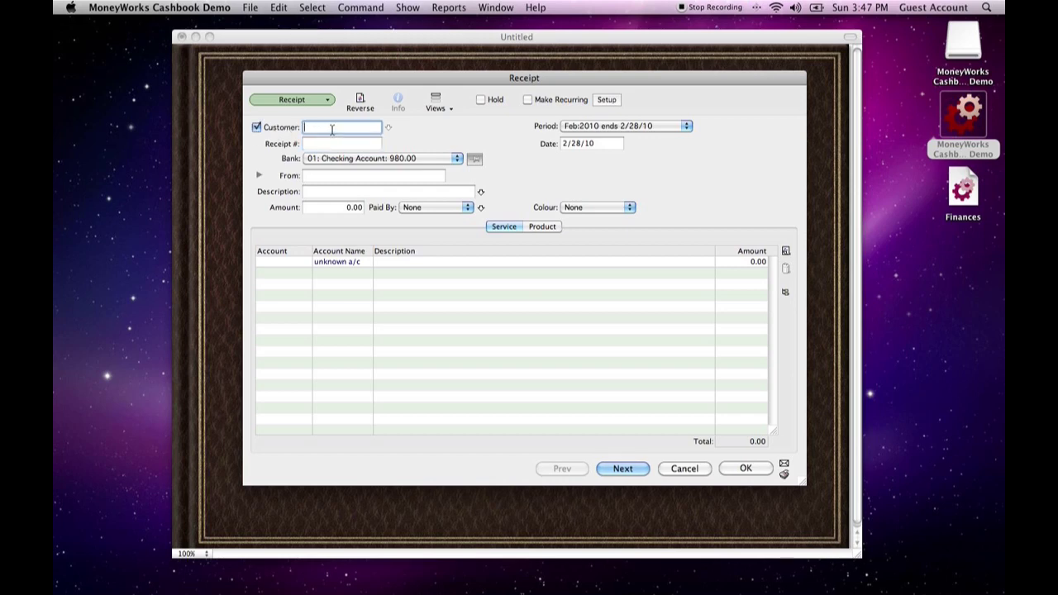
key(Tab)
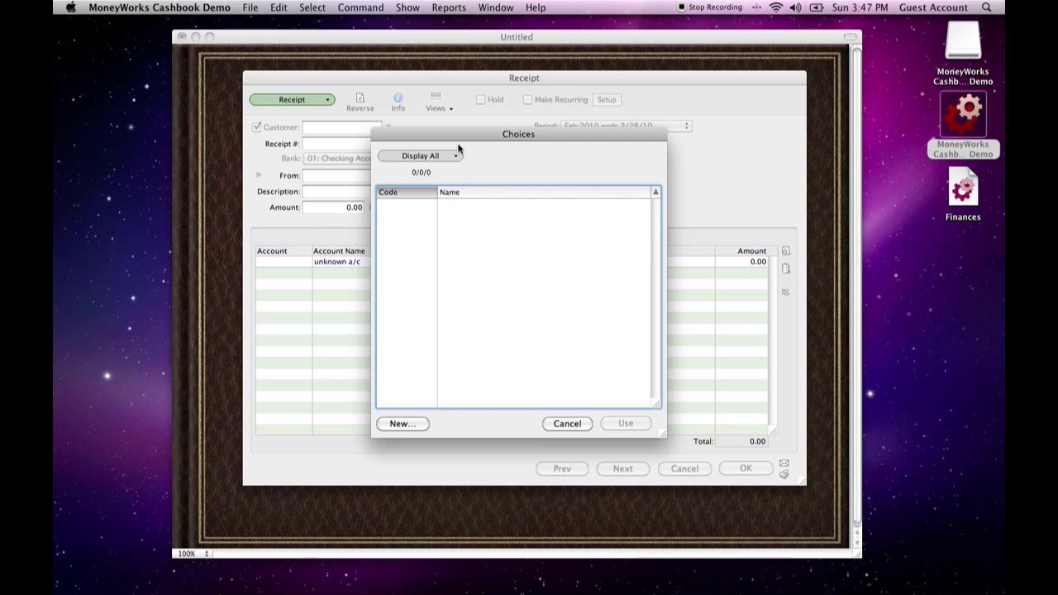
click(400, 423)
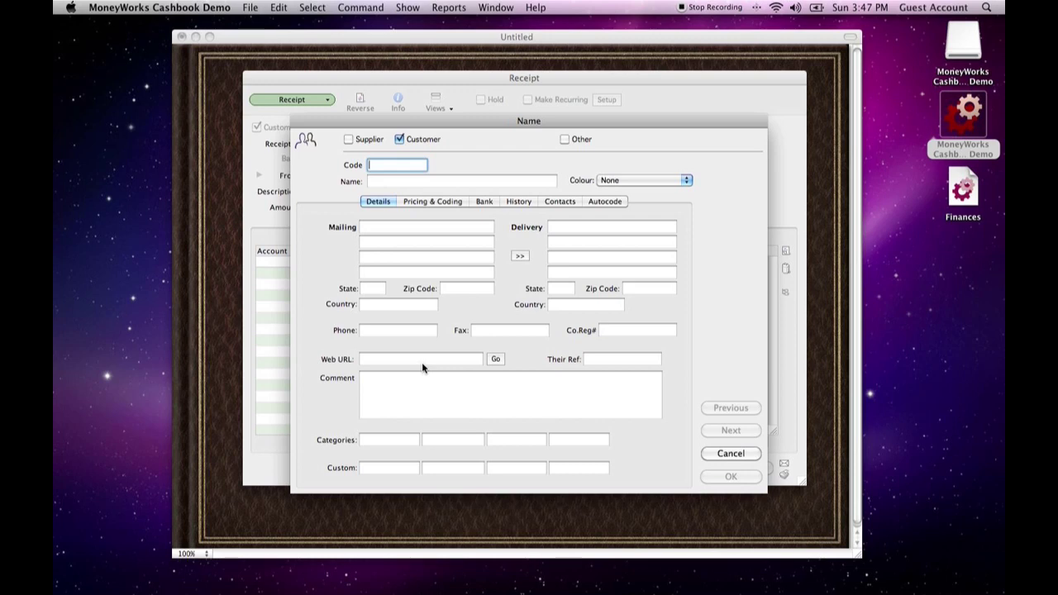
text(1234)
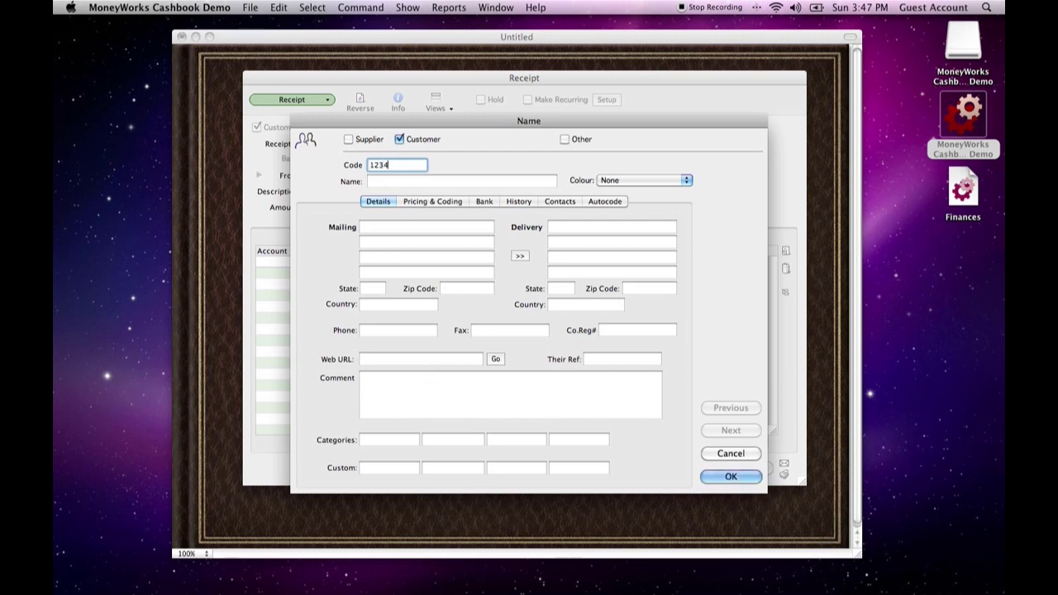
key(Tab)
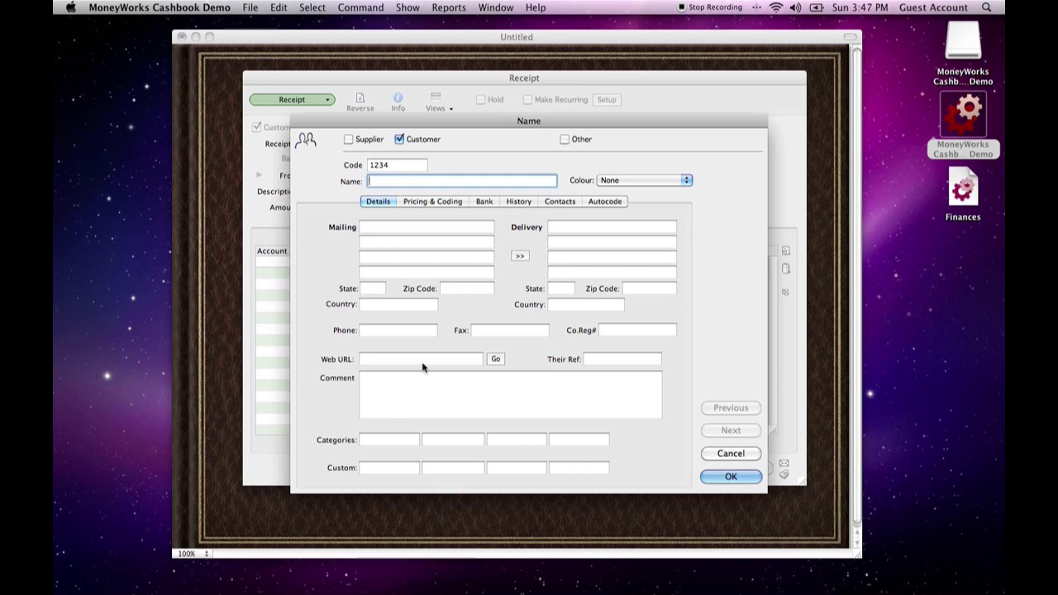
click(348, 139)
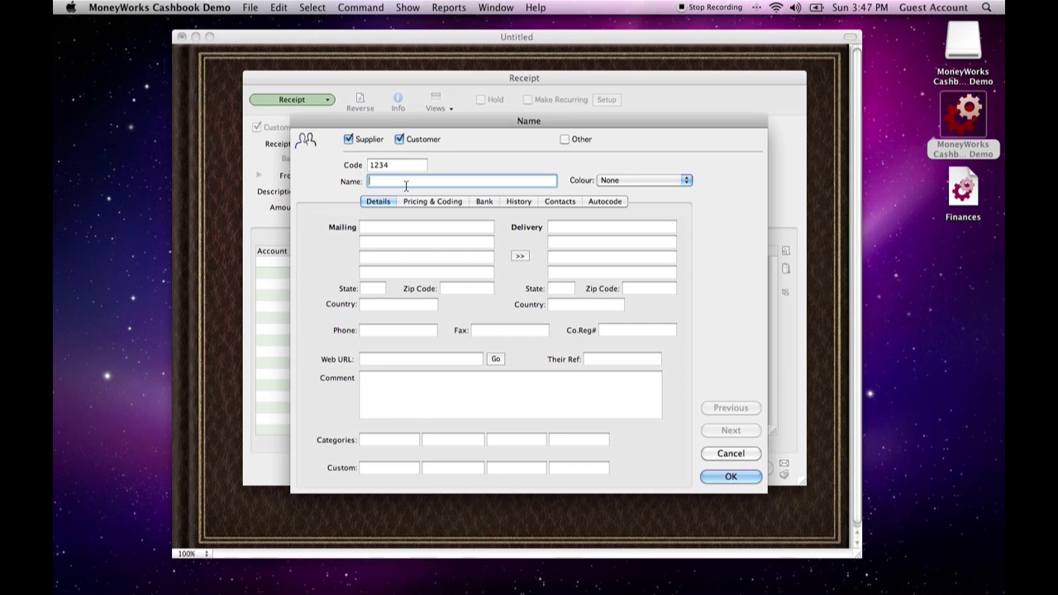
text(cme, In)
click(434, 227)
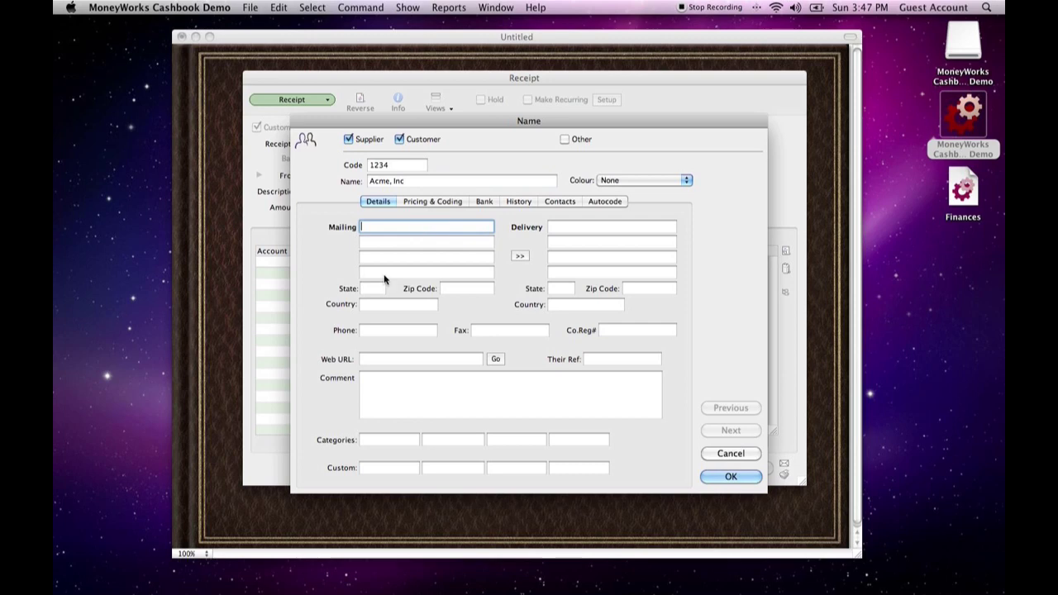
Look through the new record's pricing, bank, history, contacts and autocode settings, and save the record
click(438, 202)
click(484, 201)
click(518, 202)
click(560, 202)
click(604, 202)
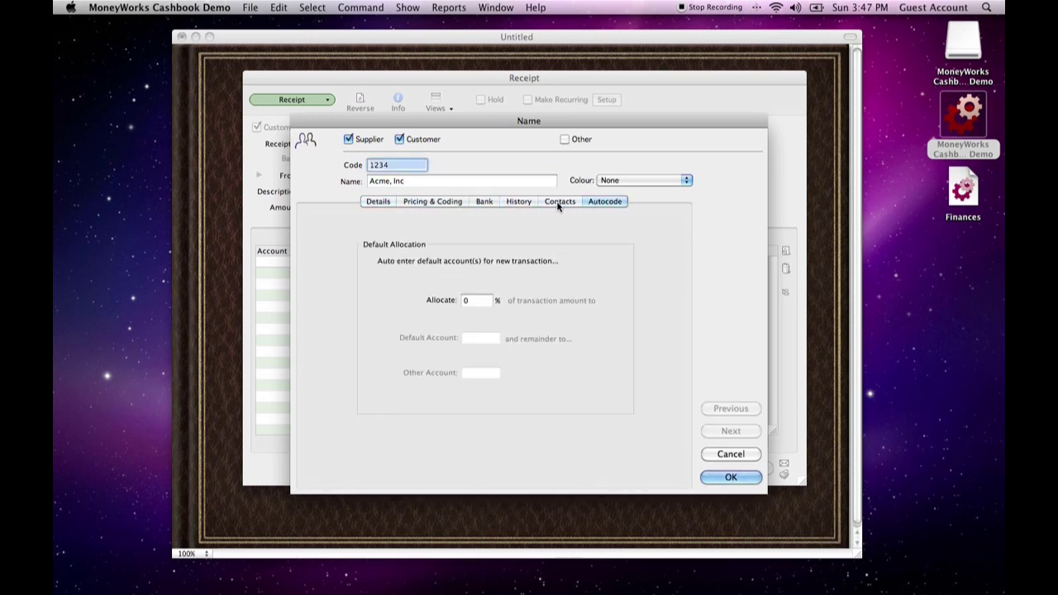
click(380, 204)
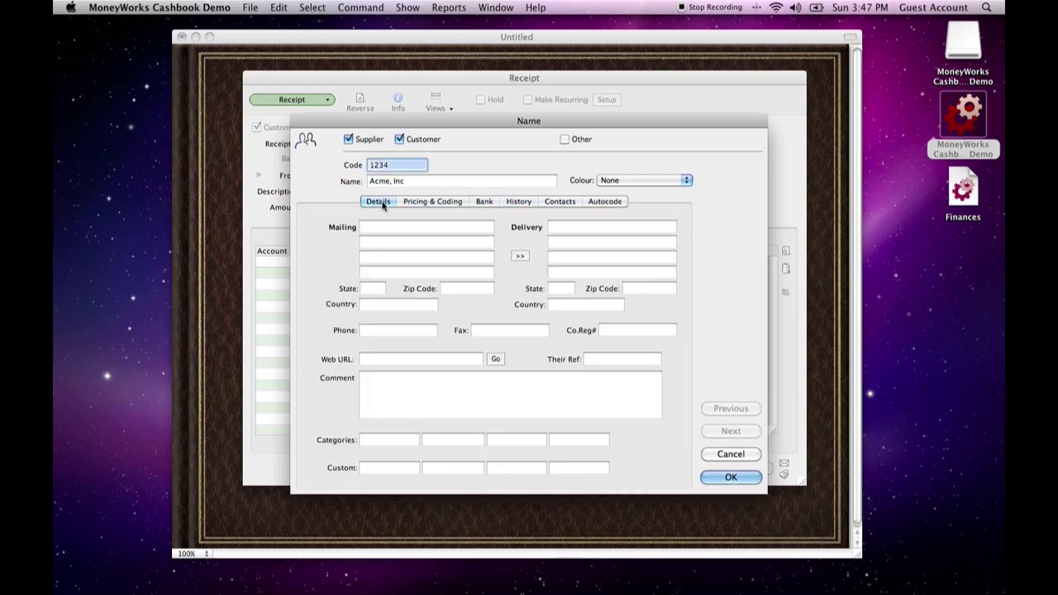
click(731, 479)
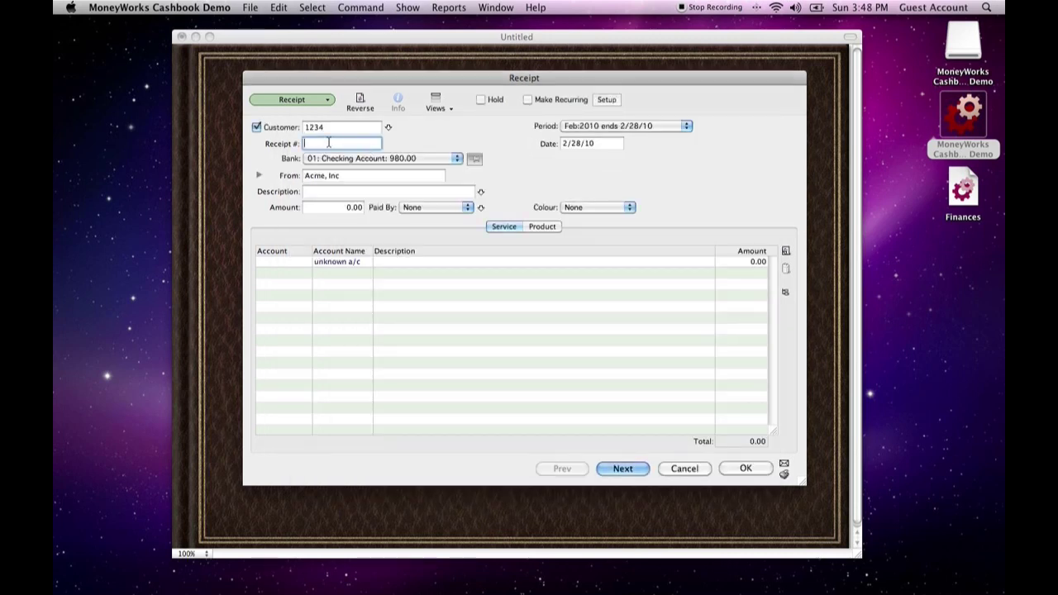
Enter the receipt number, set the period to Mar:2010 and date the receipt 3/15/10
text(1239875)
click(562, 145)
click(589, 129)
click(593, 139)
key(Tab)
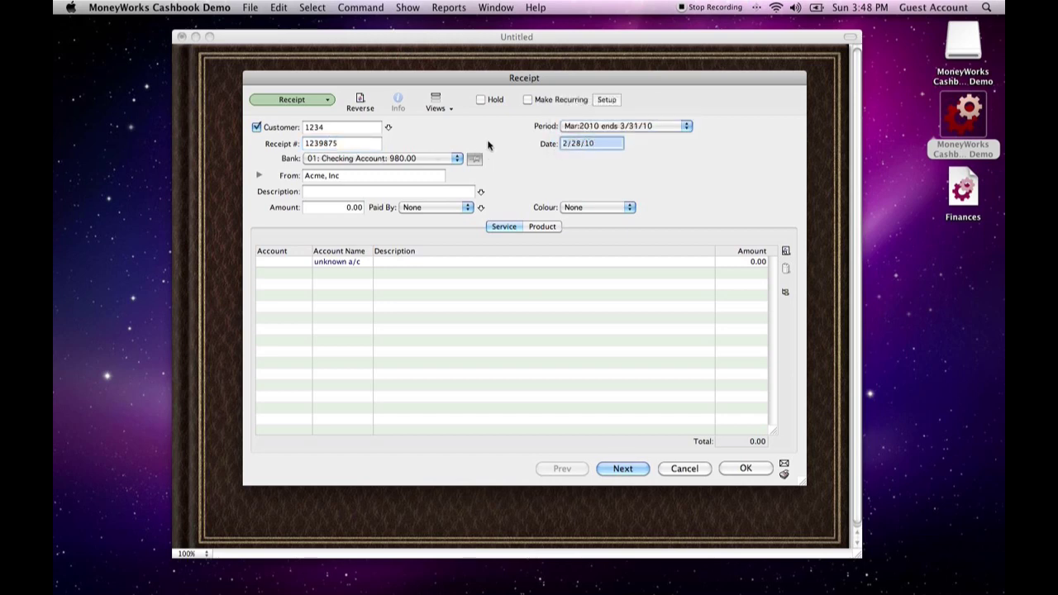
text(3/15/10)
key(Tab)
Describe the receipt as Paycheck and set its amount to 750.00
key(Tab)
key(Tab)
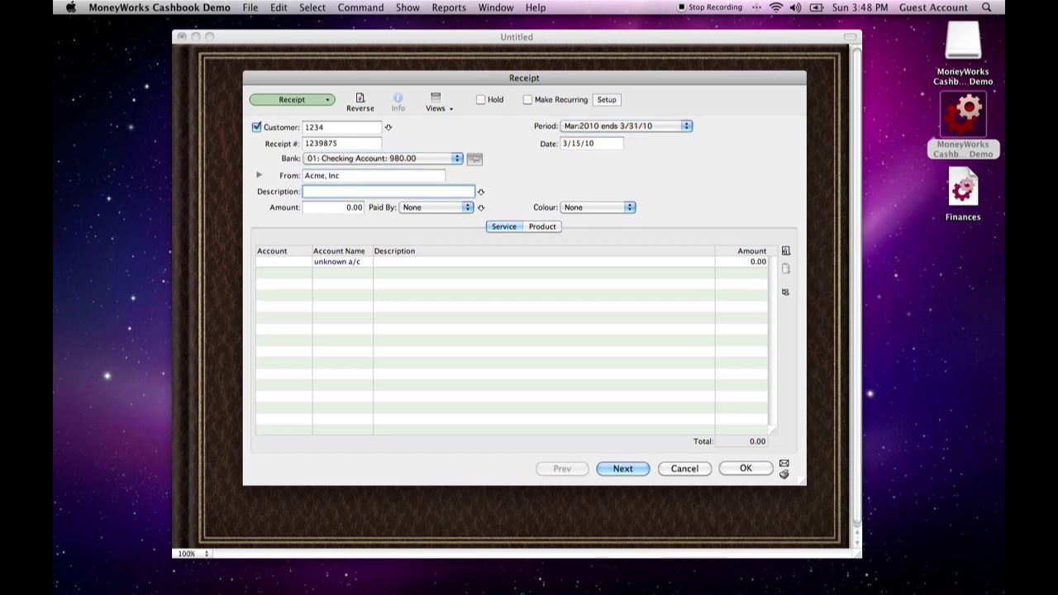
text(Paycheck)
key(Tab)
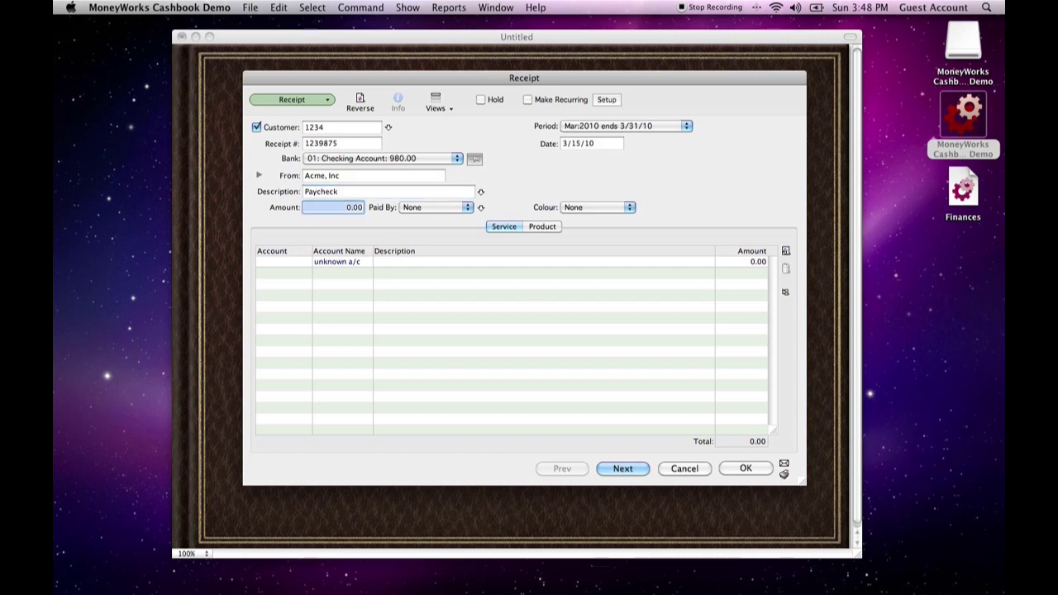
text(750)
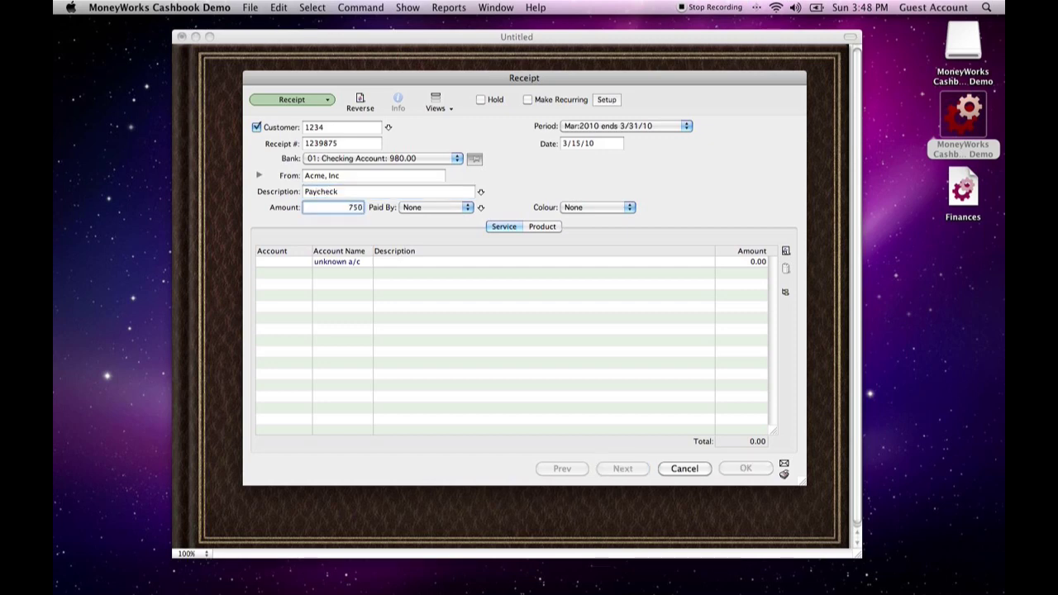
key(Tab)
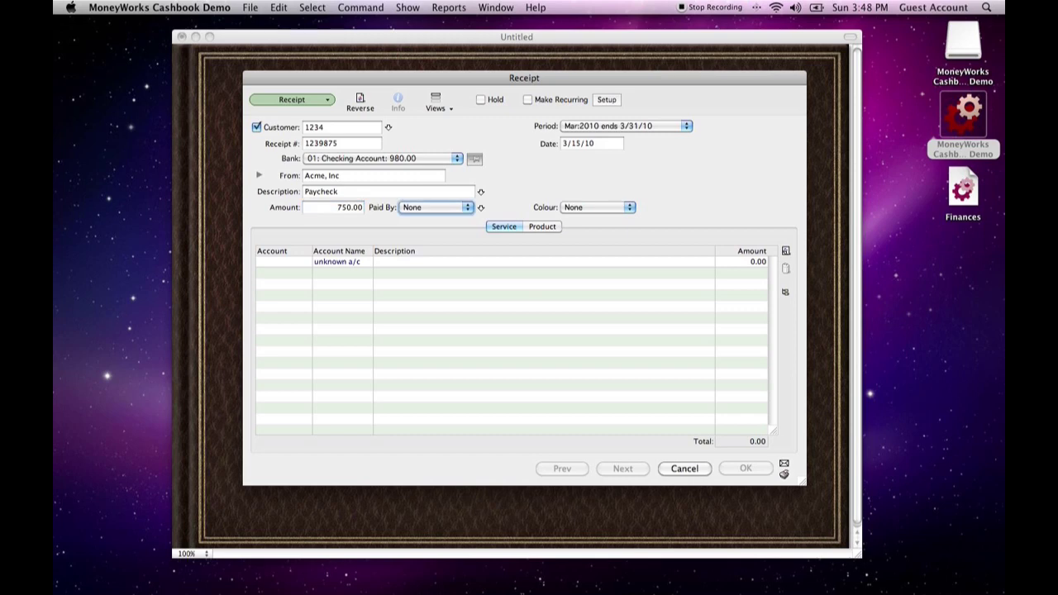
Set the receipt's payment method to Electronic and its colour to Cyan
click(445, 212)
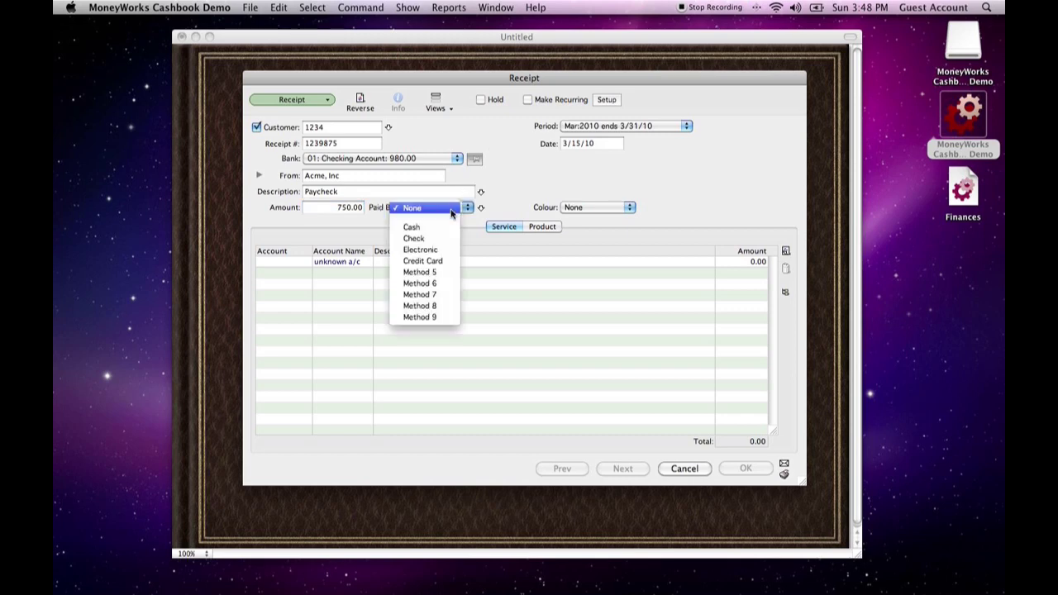
click(430, 252)
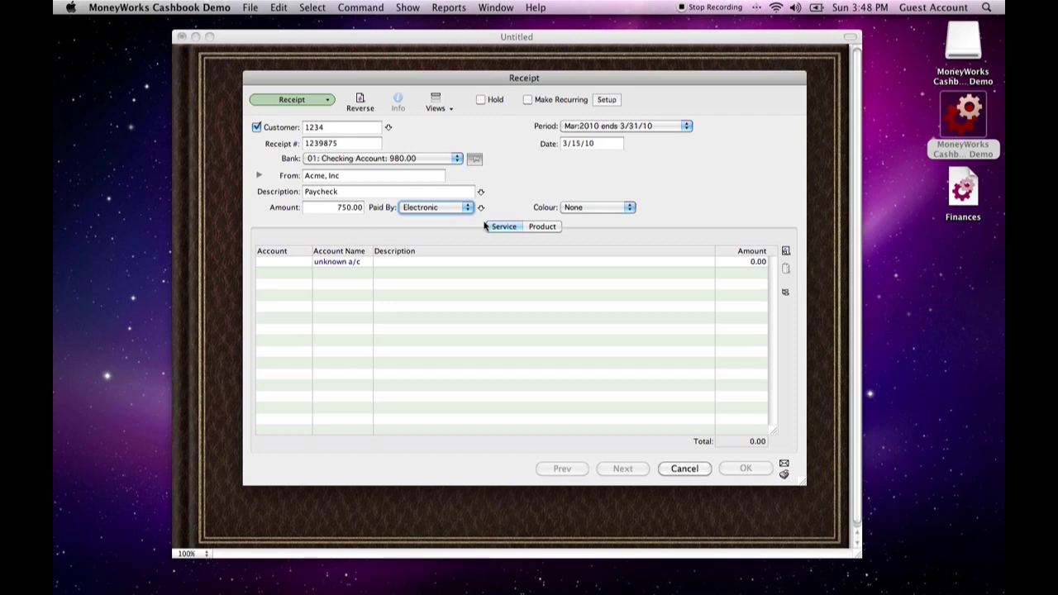
click(576, 208)
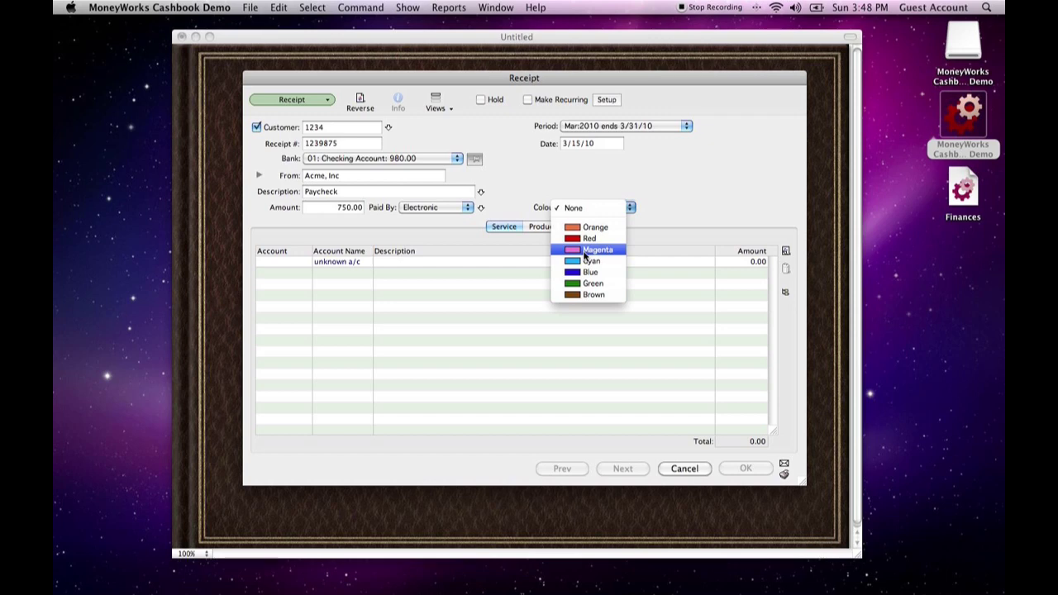
click(587, 263)
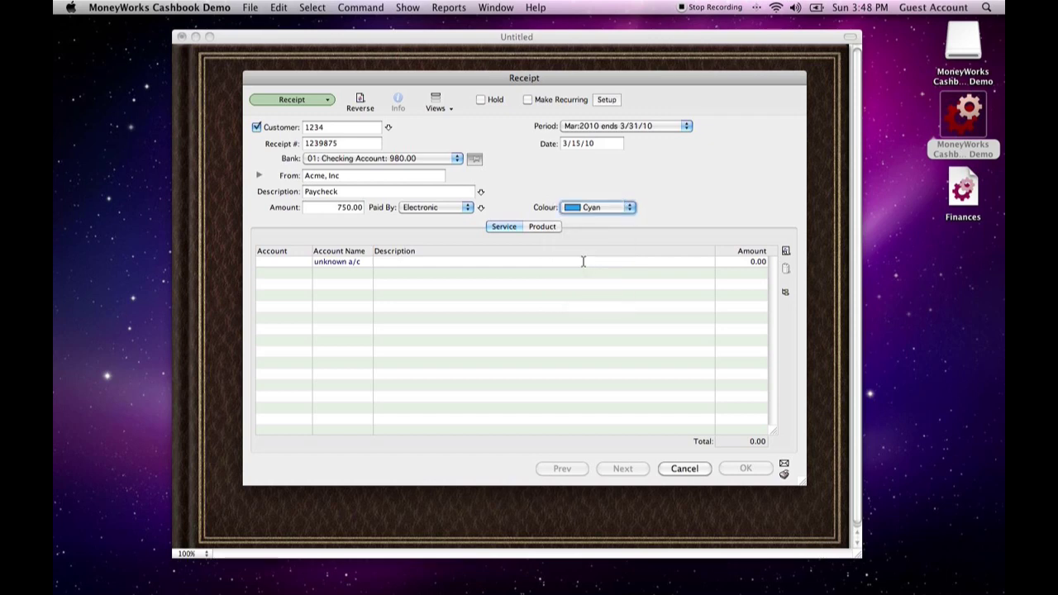
Review the available bank accounts and choose the Checking Account for the receipt
click(299, 265)
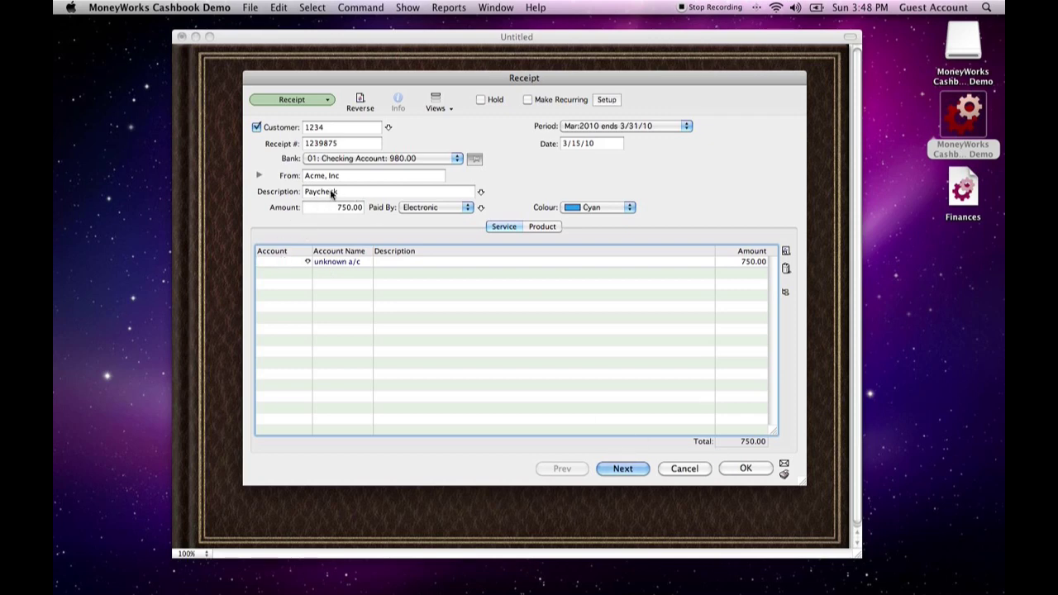
click(363, 158)
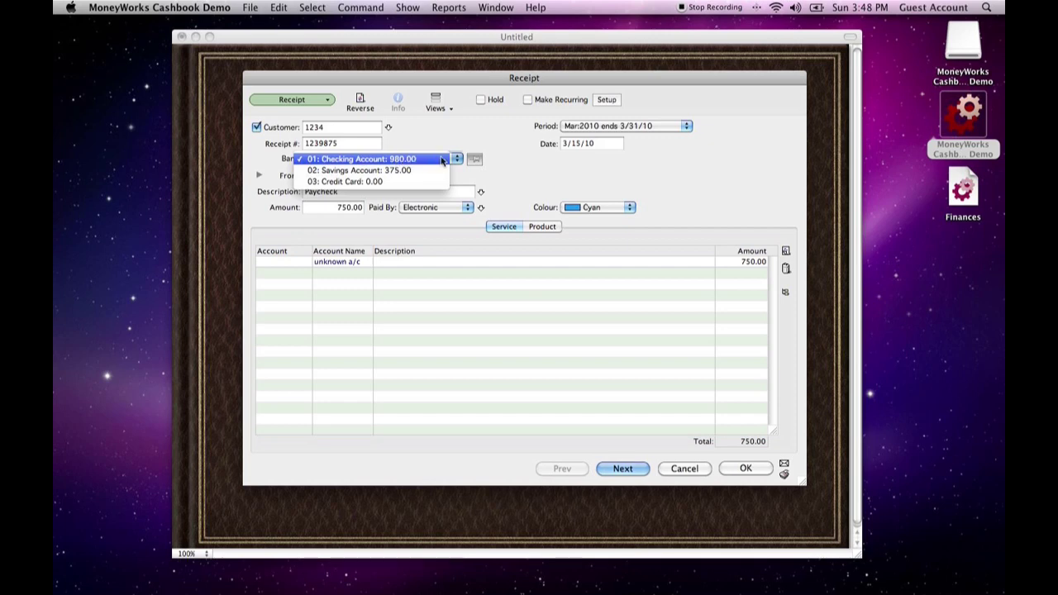
click(332, 160)
click(340, 161)
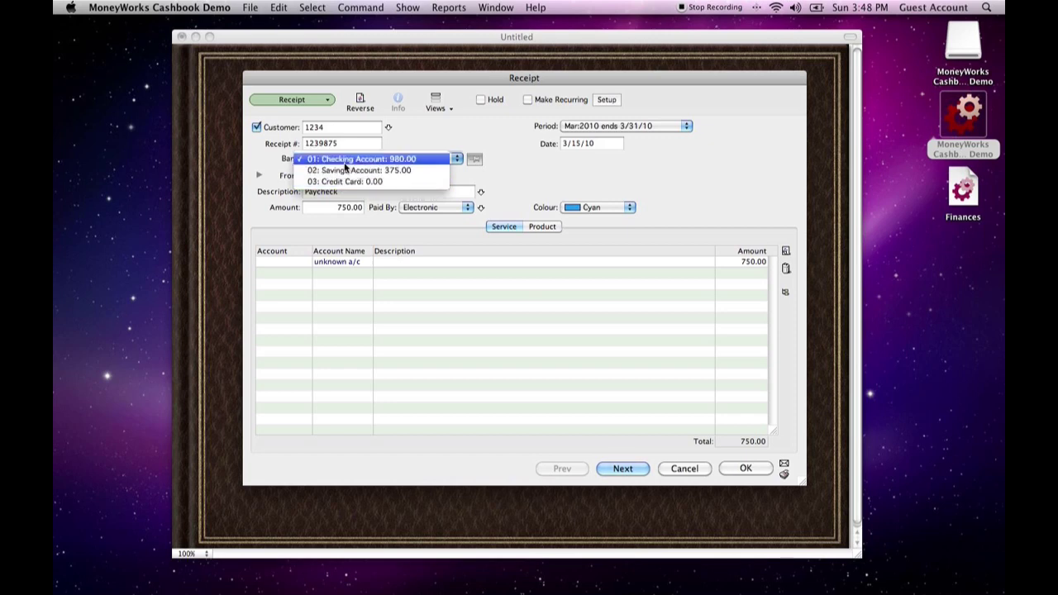
click(346, 160)
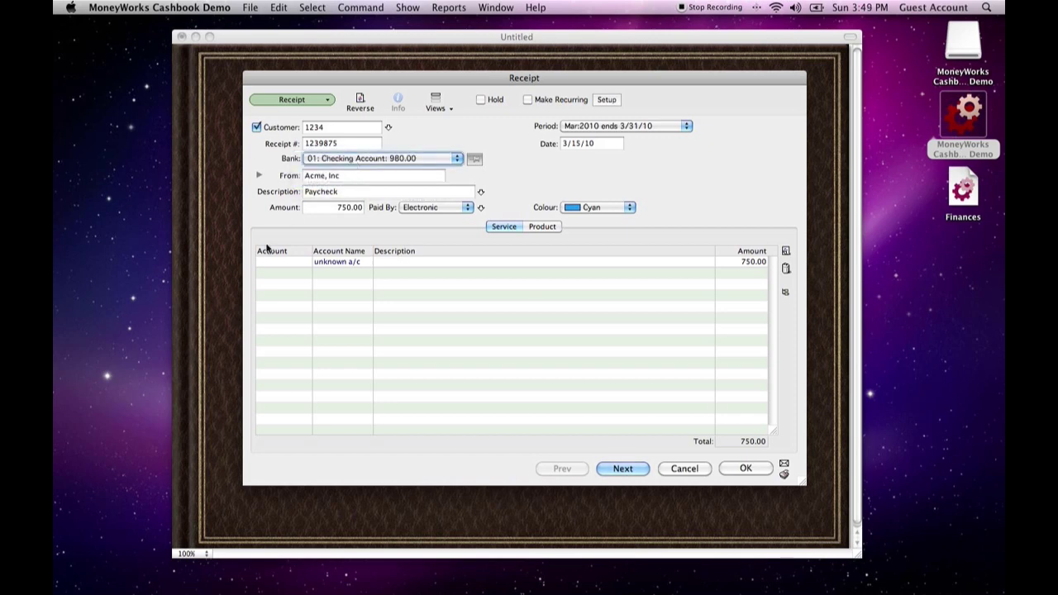
Look through the account choices for the receipt's first line and start a new account from there
click(279, 270)
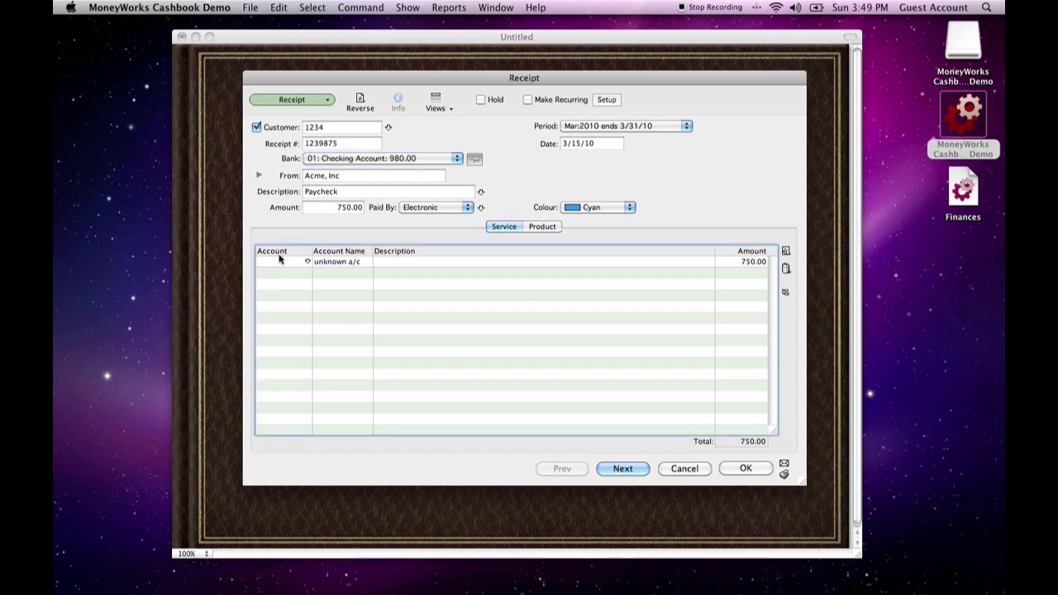
key(Tab)
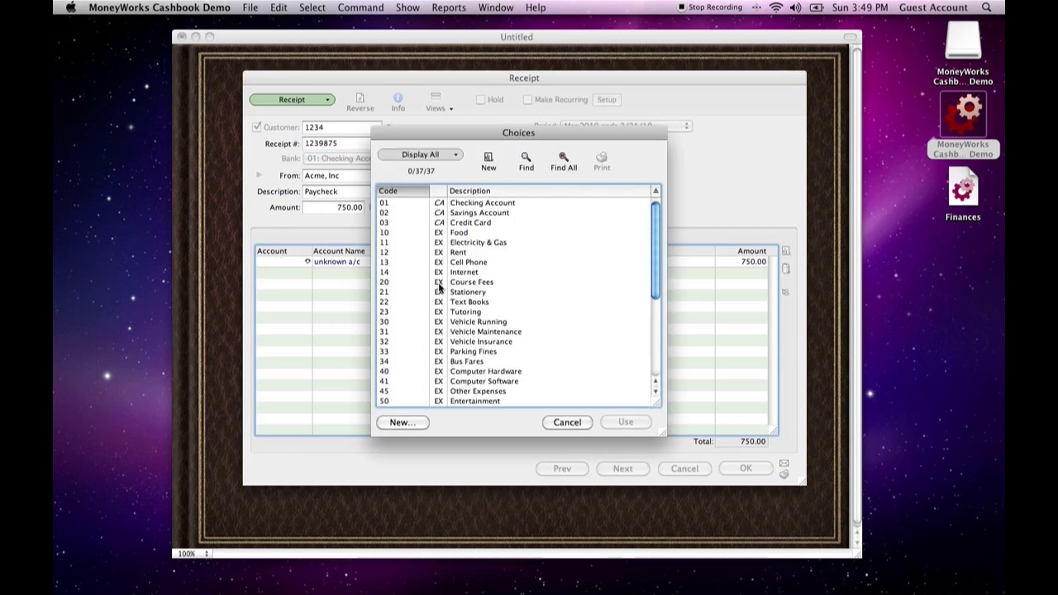
drag(655, 222, 656, 196)
drag(656, 239, 653, 334)
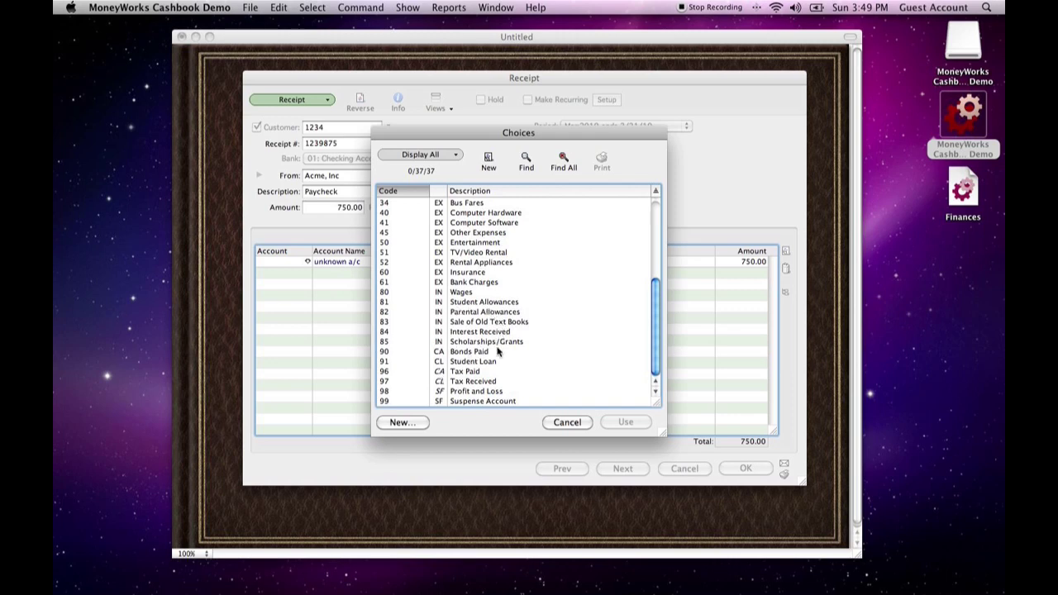
click(408, 425)
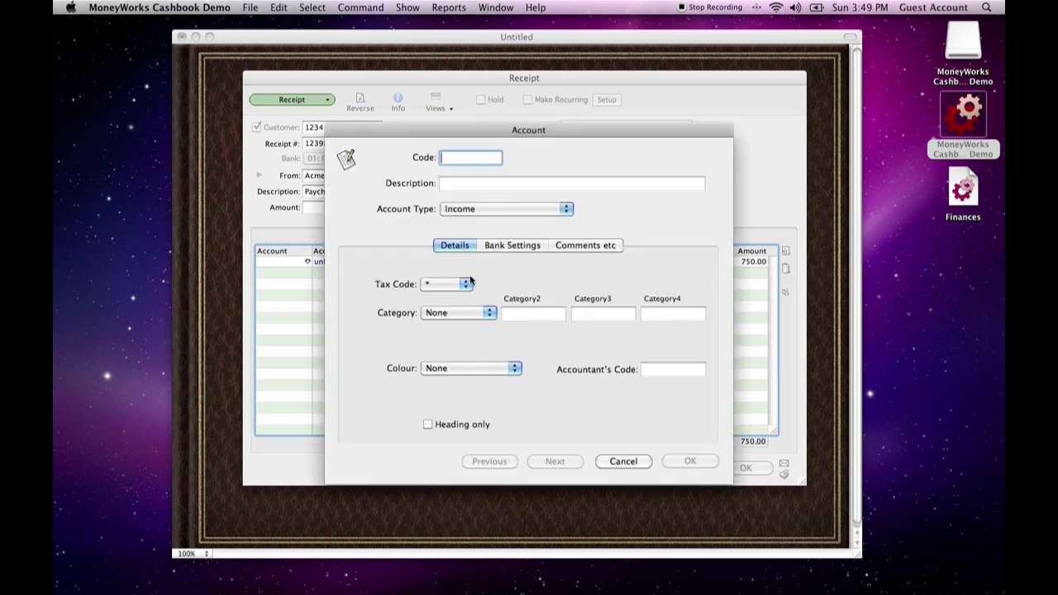
mouse_move(460, 138)
mouse_down()
mouse_move(460, 121)
mouse_move(667, 100)
mouse_move(516, 107)
mouse_move(472, 123)
mouse_up()
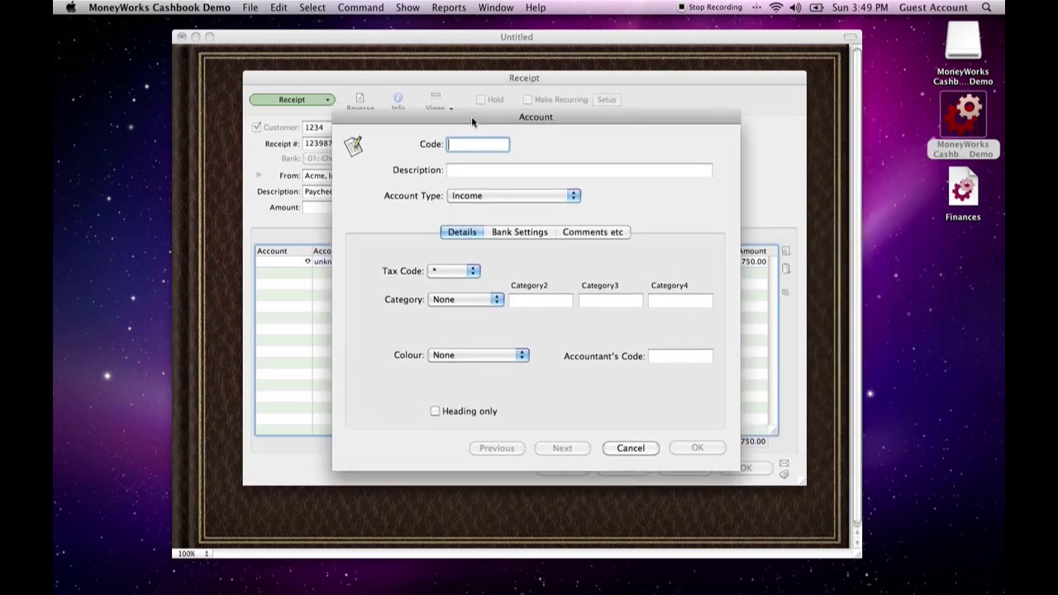
Create an Income account with the code ACME and the description Acme, Inc. Income
text(ACME)
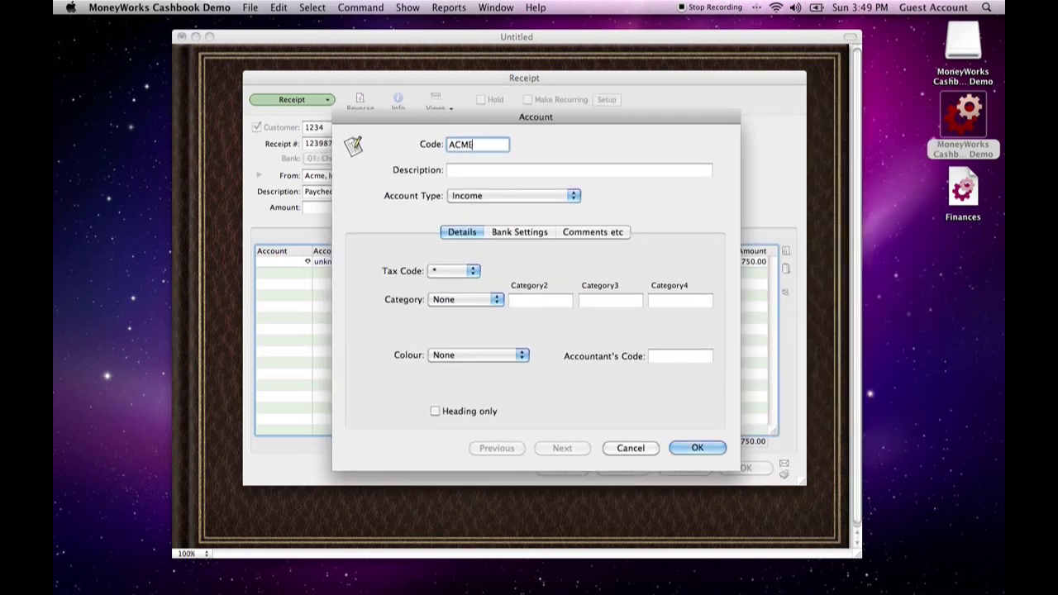
key(Tab)
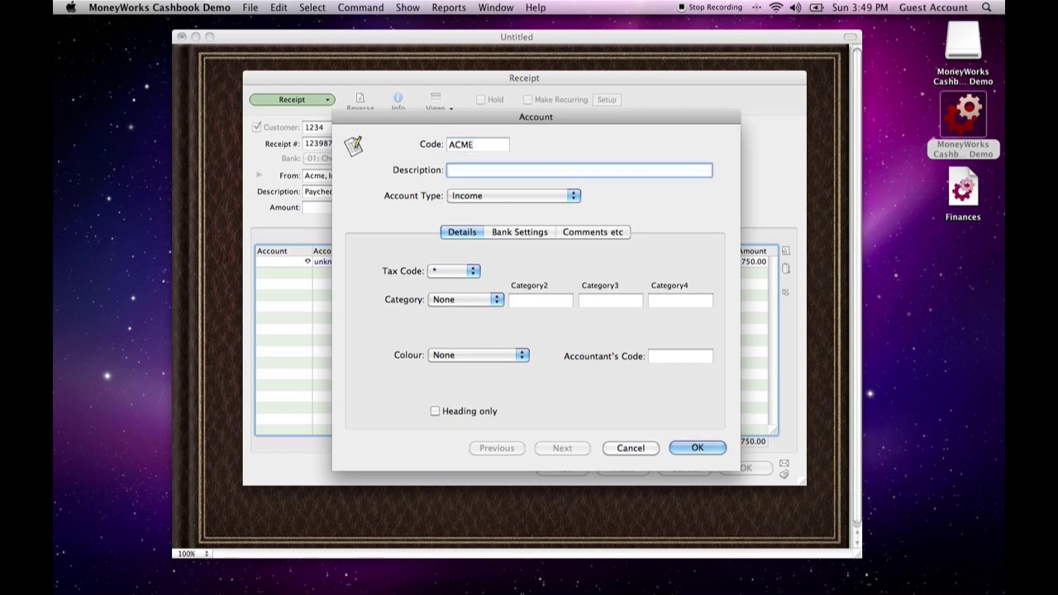
text(Acme, Inc. Income)
key(Tab)
click(486, 197)
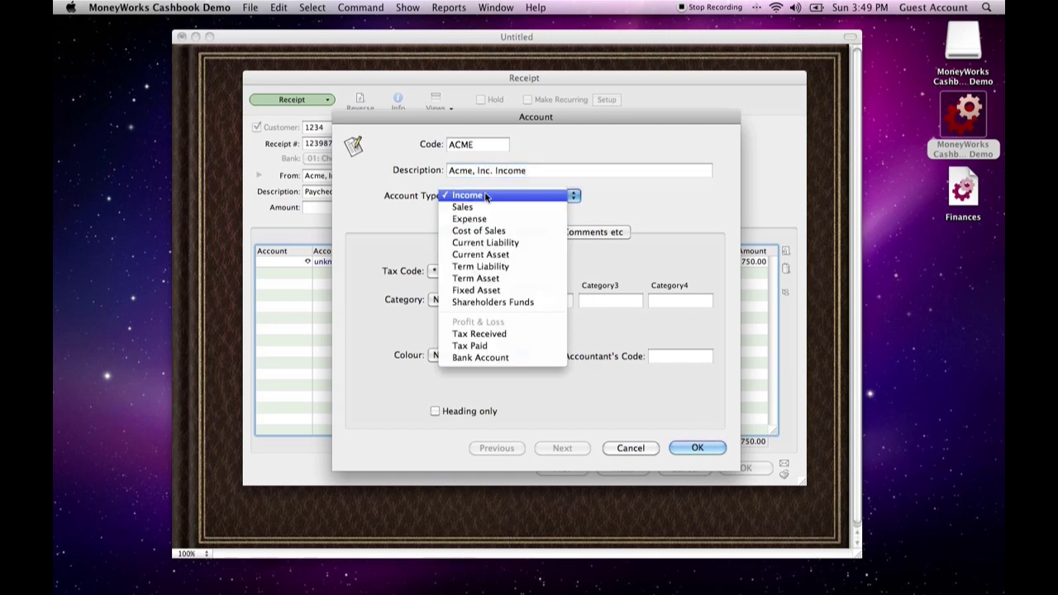
click(486, 196)
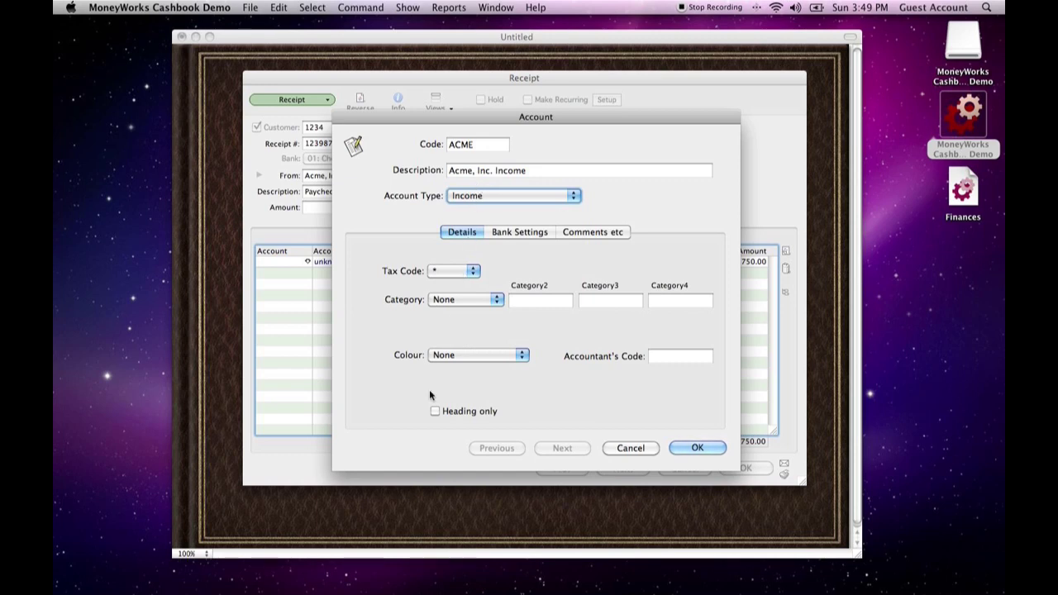
click(696, 449)
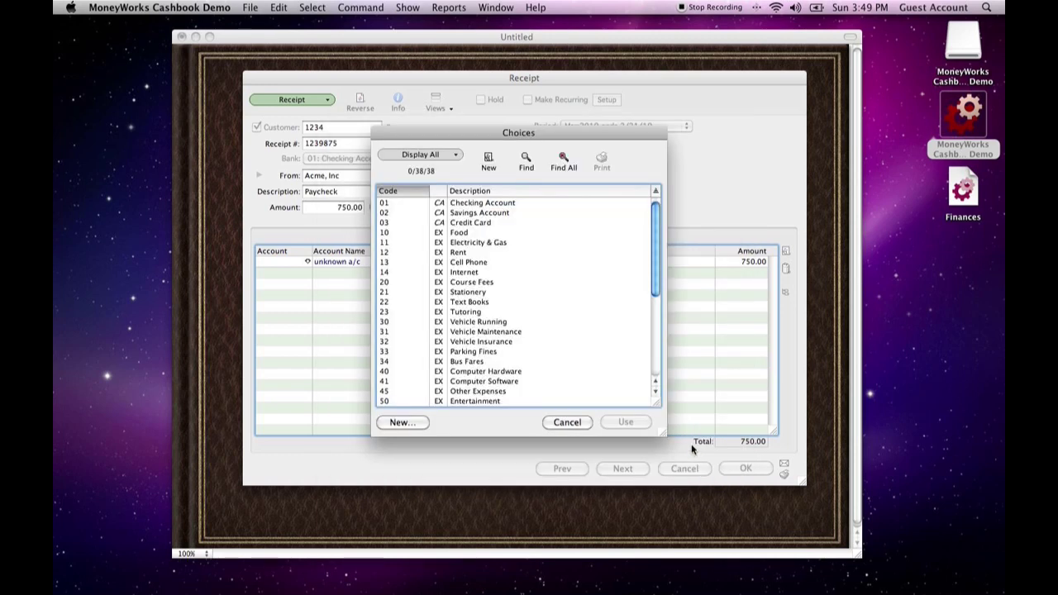
Assign the ACME income account to the receipt's first line and save the receipt
scroll(485, 283, down, 5)
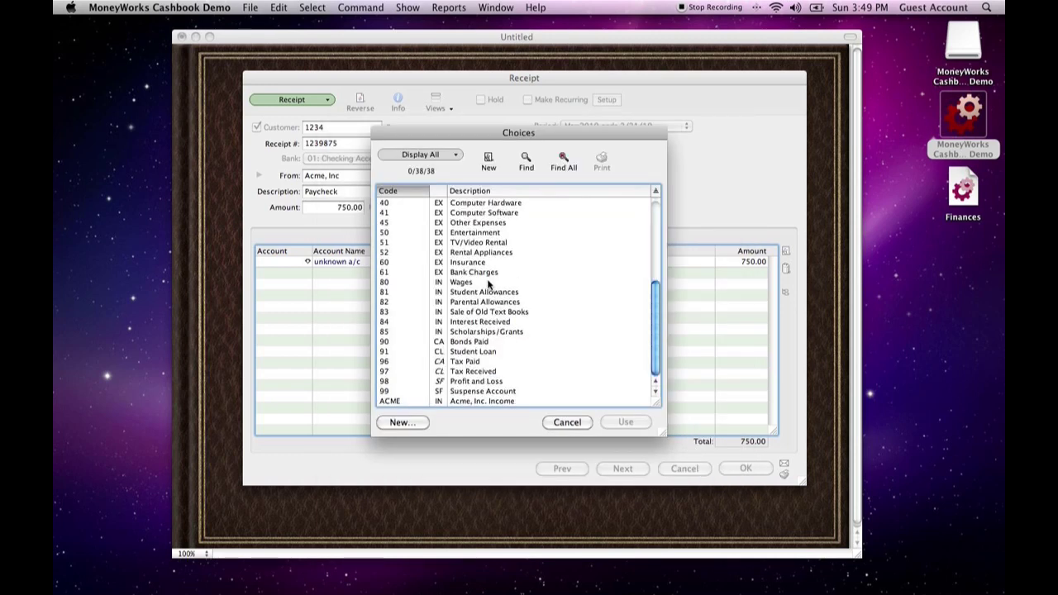
click(463, 402)
scroll(402, 370, up, 1)
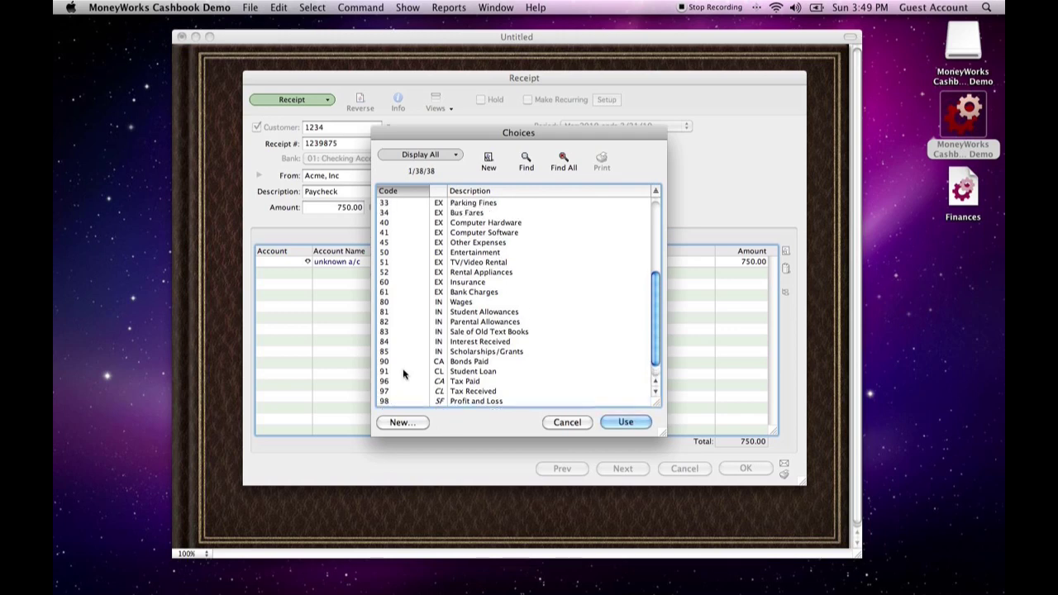
scroll(402, 369, up, 1)
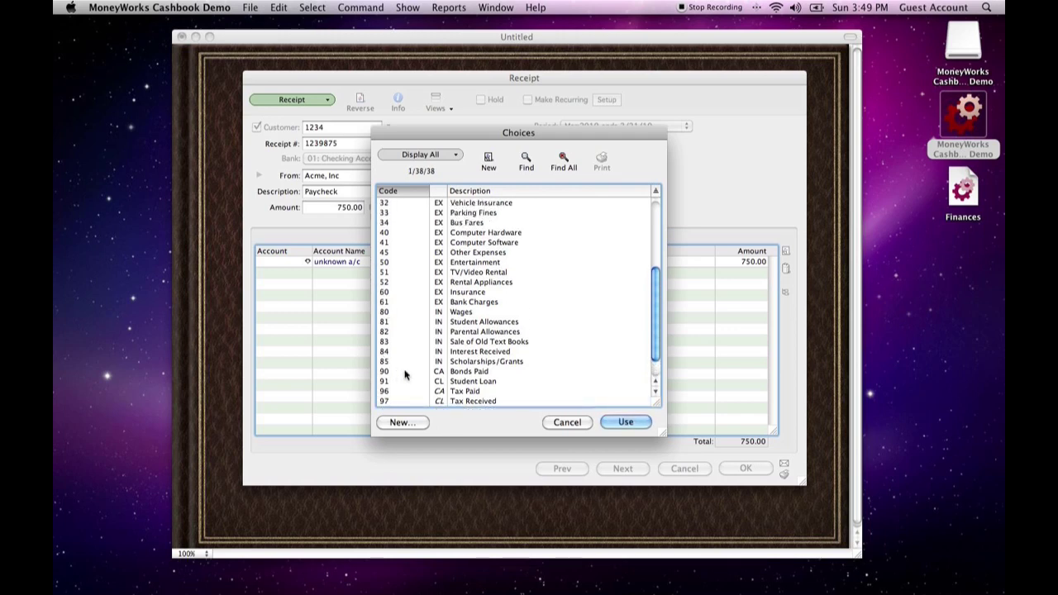
scroll(404, 372, down, 2)
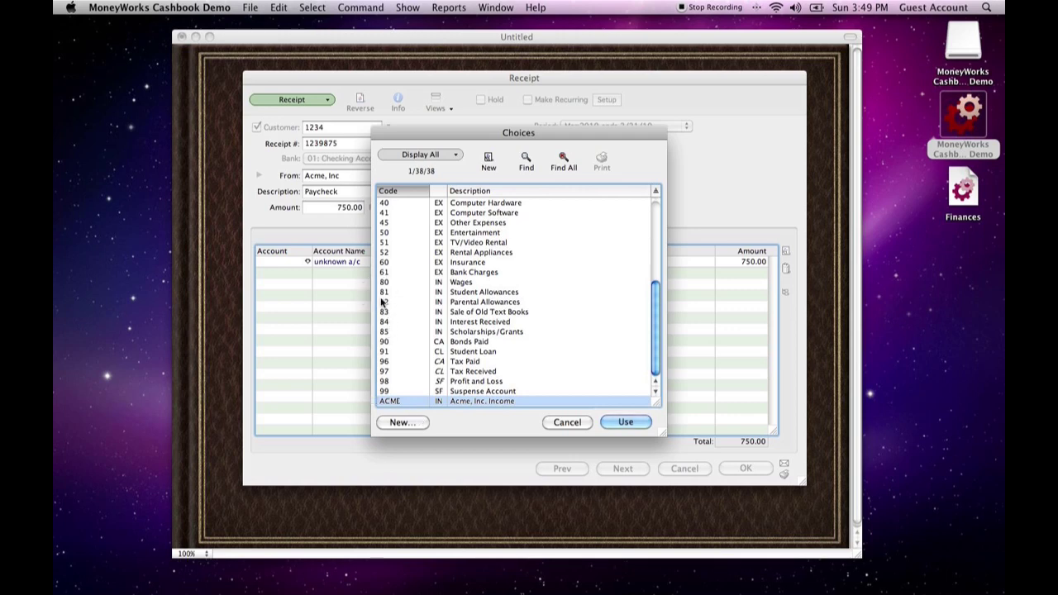
scroll(423, 326, up, 6)
scroll(426, 315, down, 3)
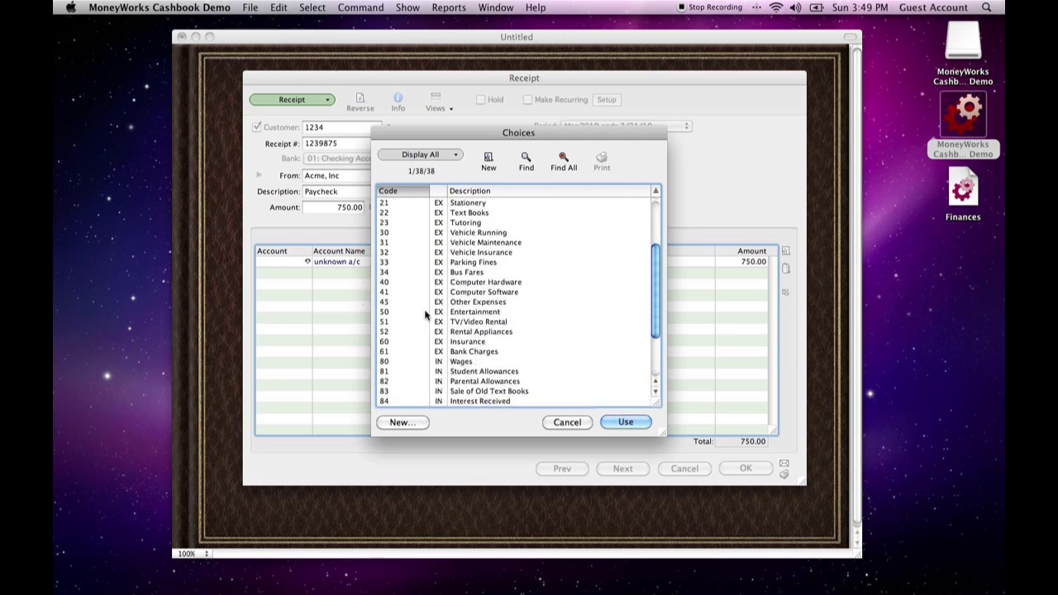
scroll(426, 315, down, 3)
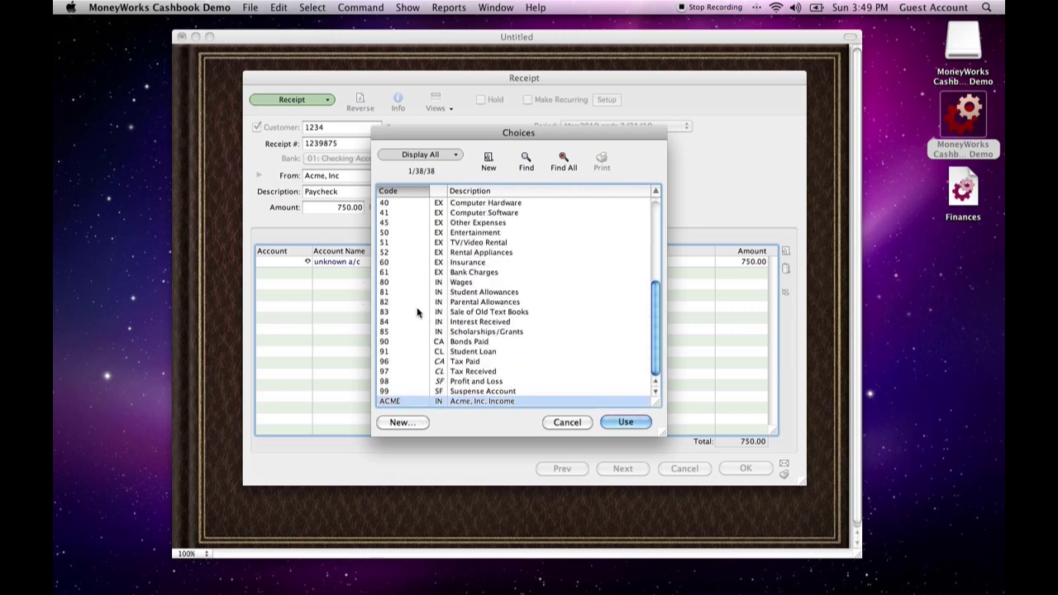
click(624, 423)
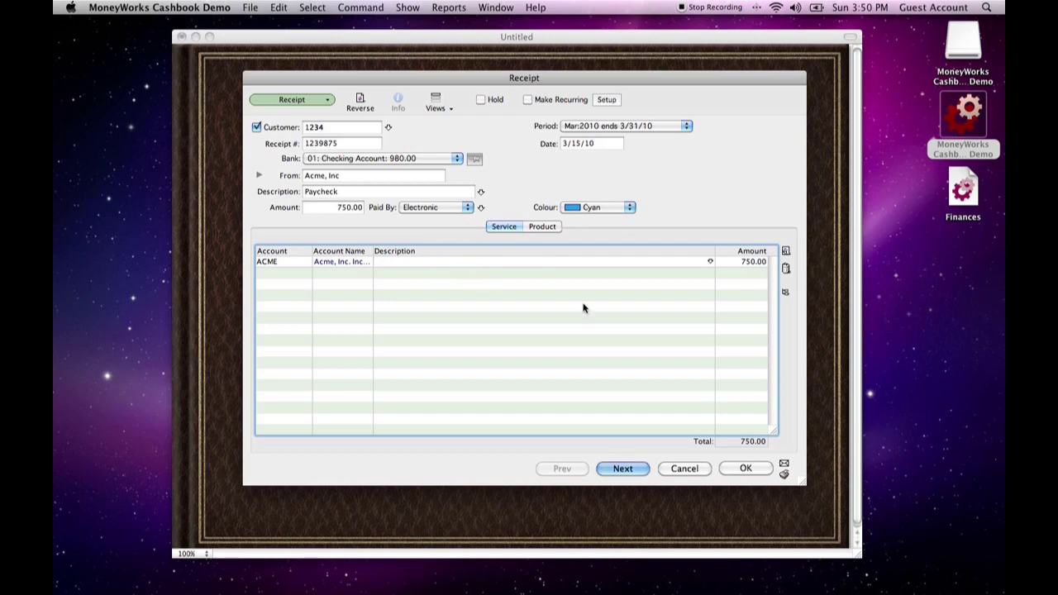
click(747, 470)
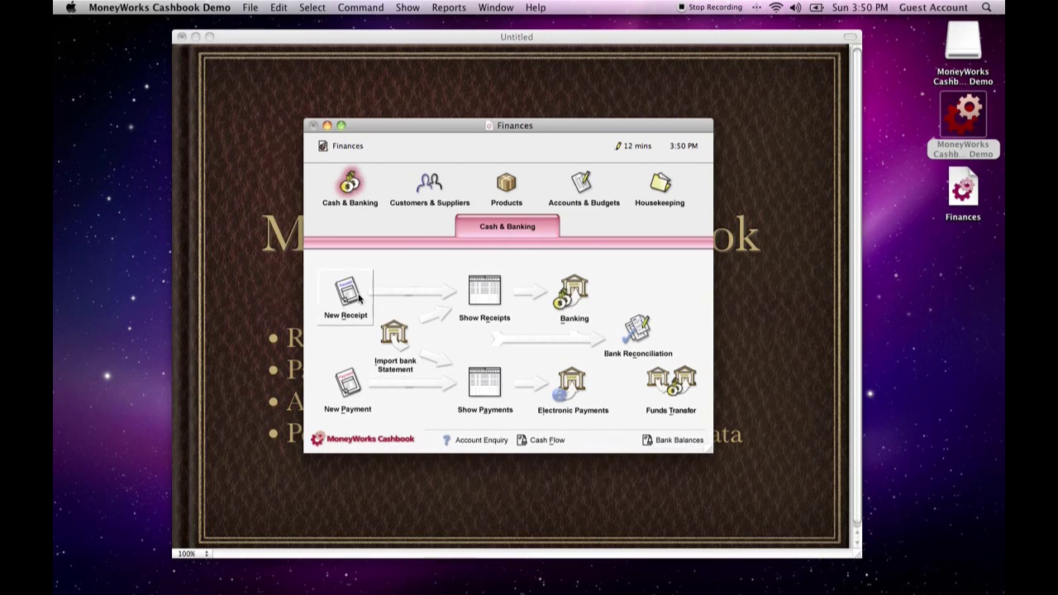
Show the list of receipts, select the Acme, Inc paycheck entry and move the list aside
click(483, 291)
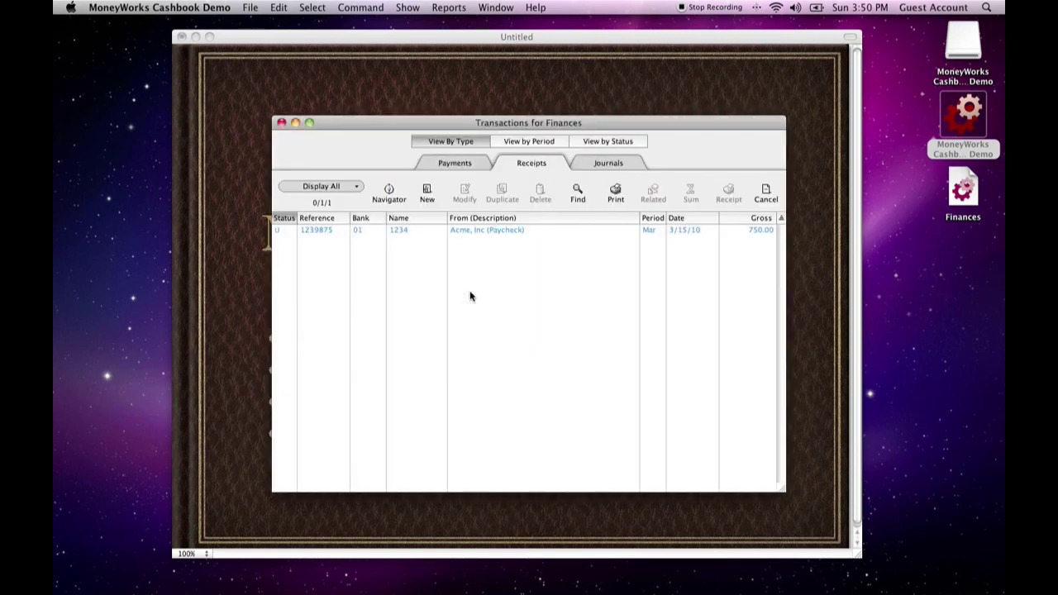
click(531, 231)
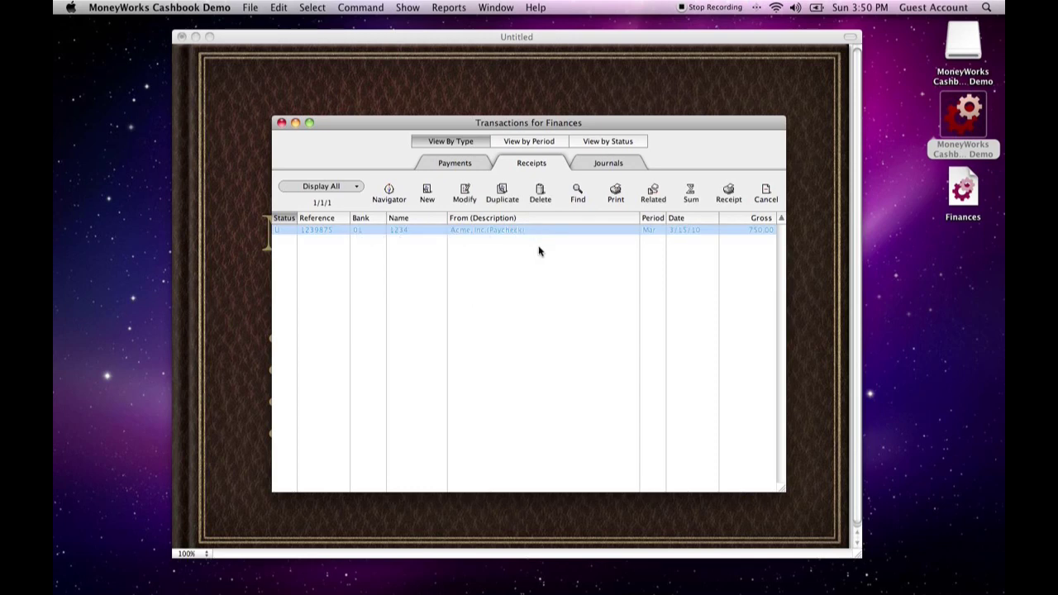
drag(376, 127, 267, 142)
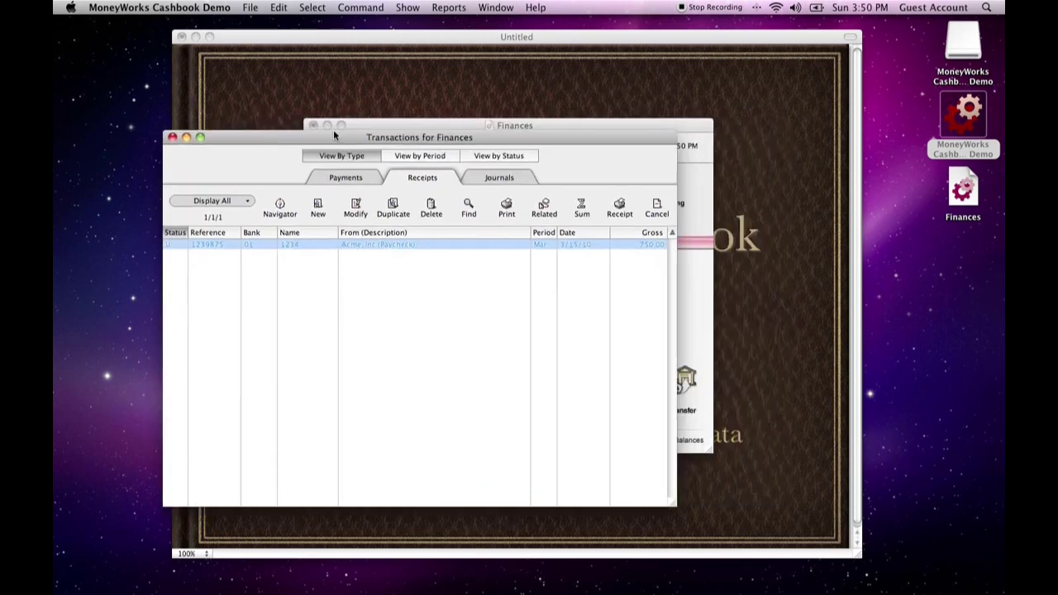
Check the Checking Account's Mar:2010 closing balance in this year's account balances
click(540, 129)
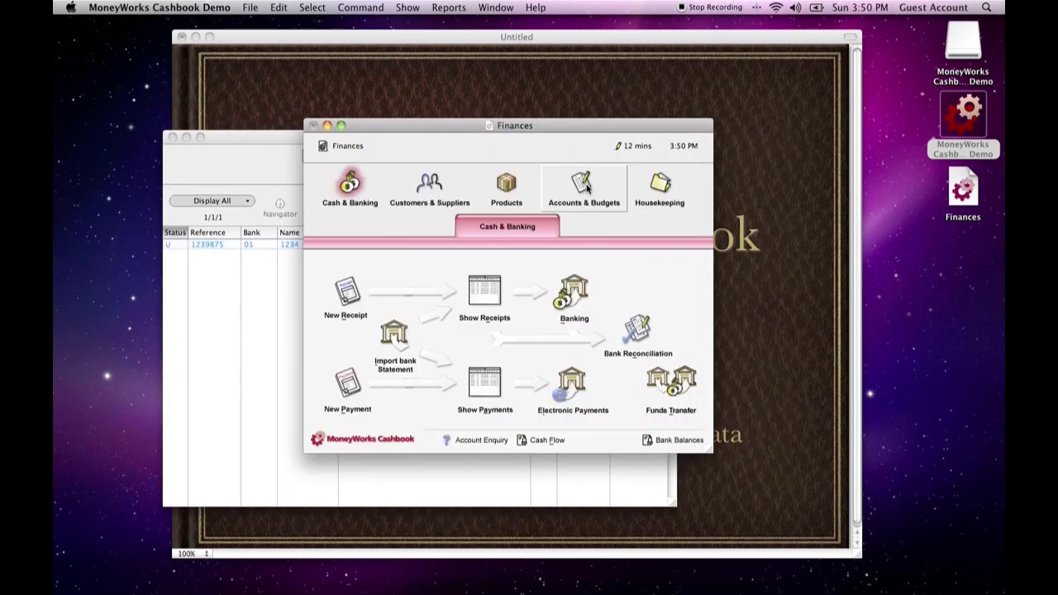
click(585, 196)
click(582, 301)
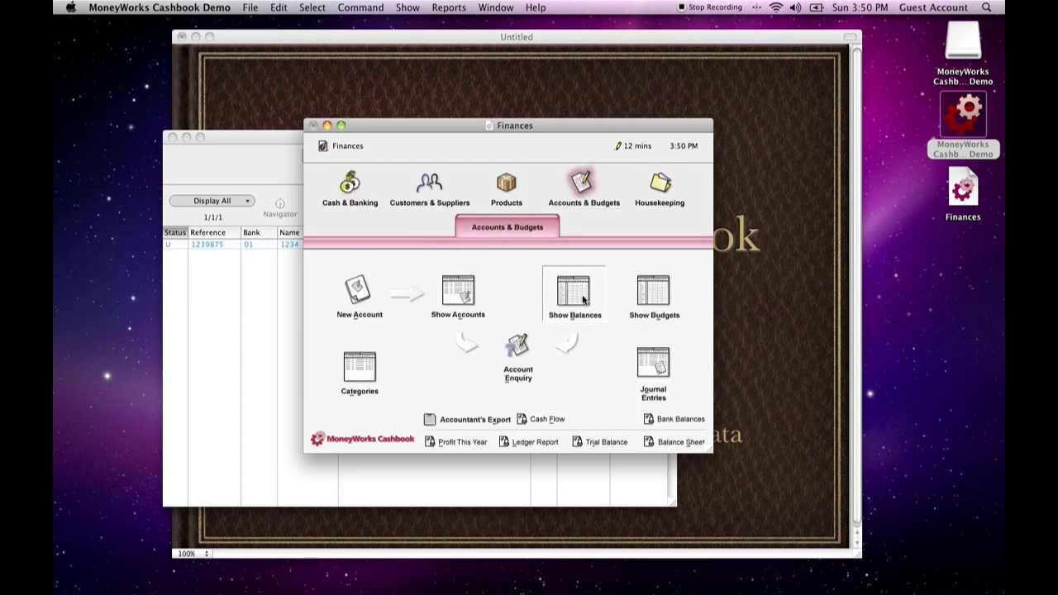
click(616, 171)
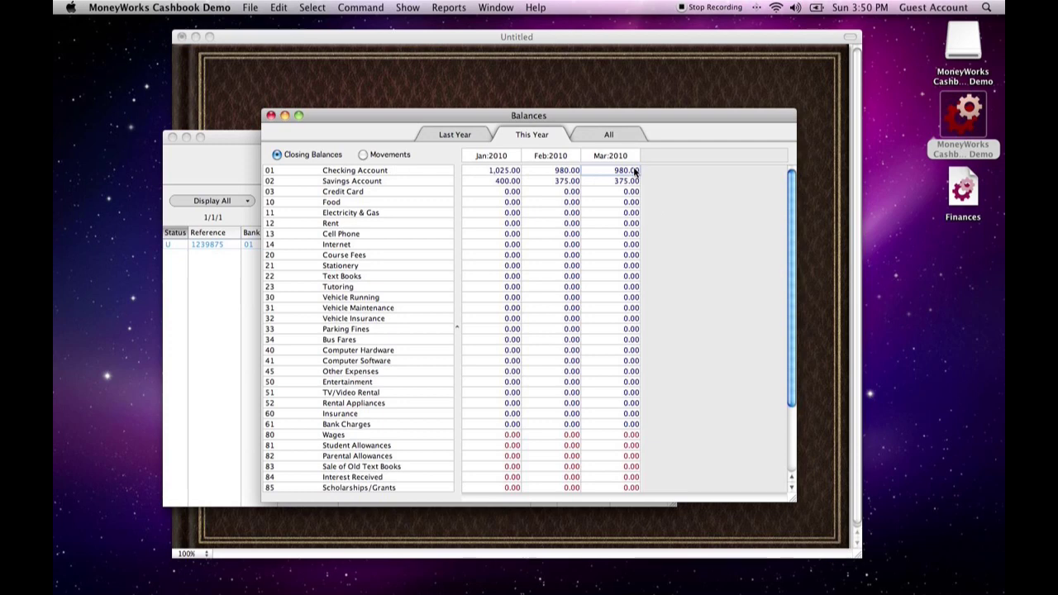
click(271, 116)
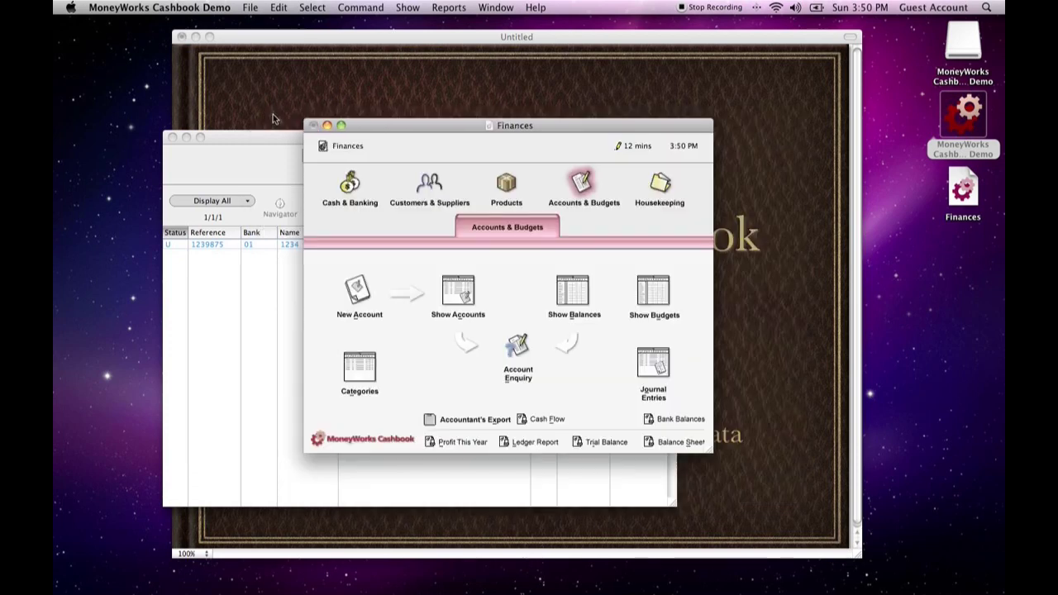
Reopen the Acme, Inc paycheck receipt from the receipts list and post it
click(175, 245)
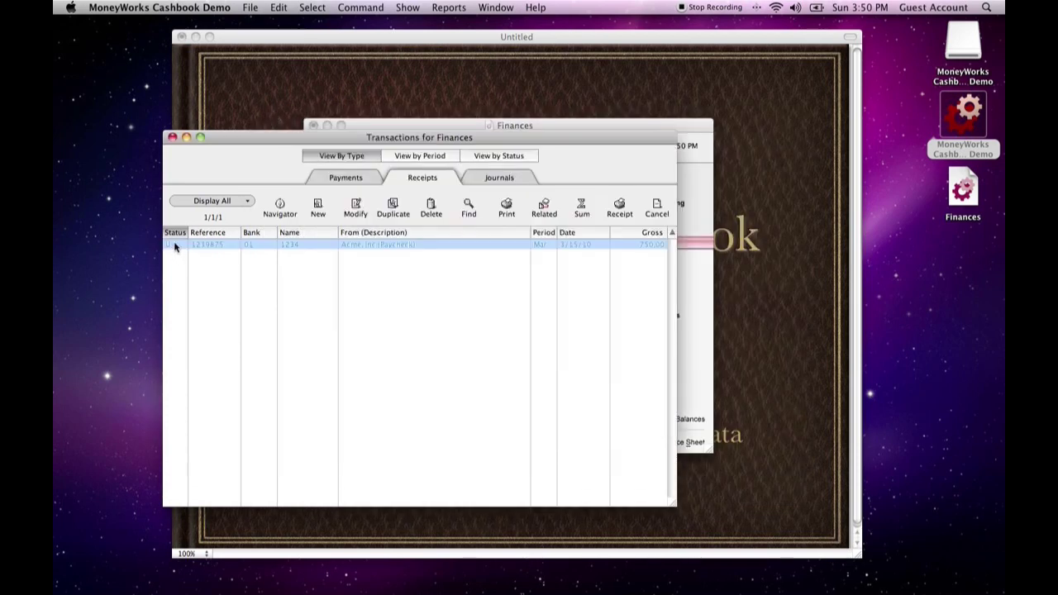
double_click(501, 244)
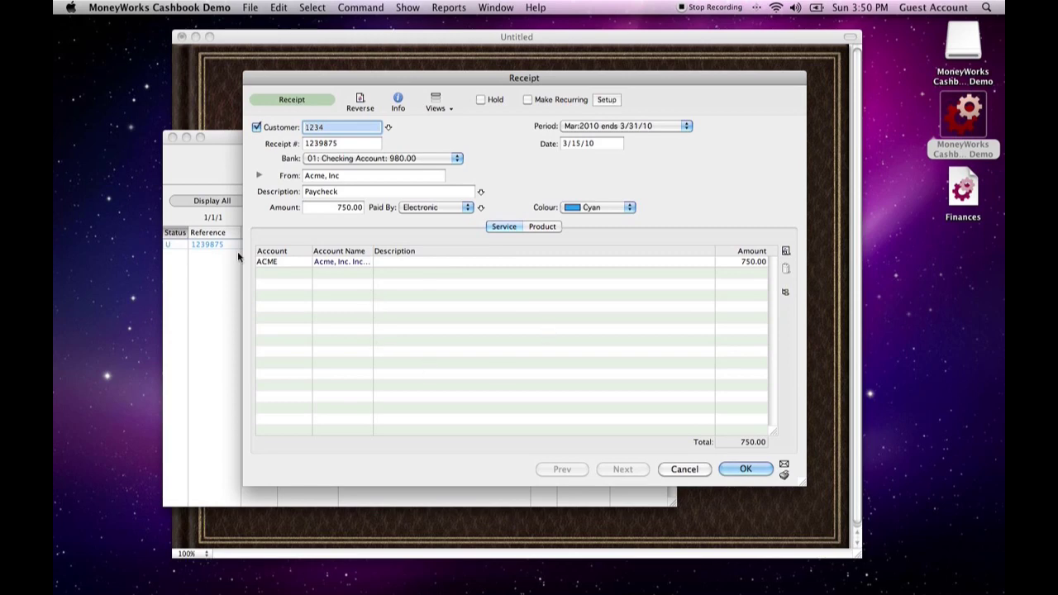
click(785, 468)
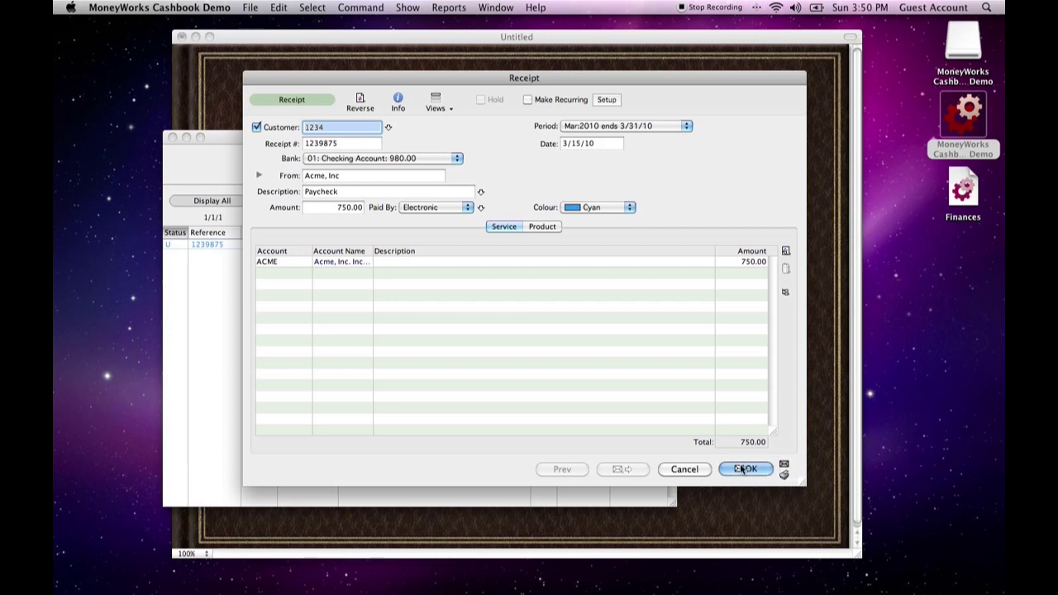
click(745, 470)
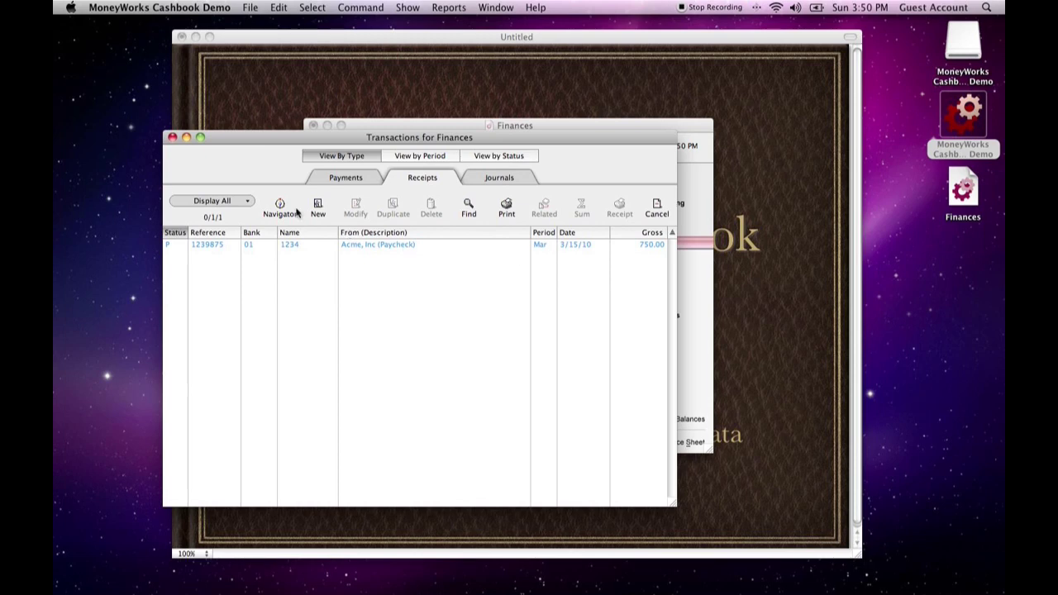
Close the receipts list and review the account balances again with the receipt posted
click(172, 137)
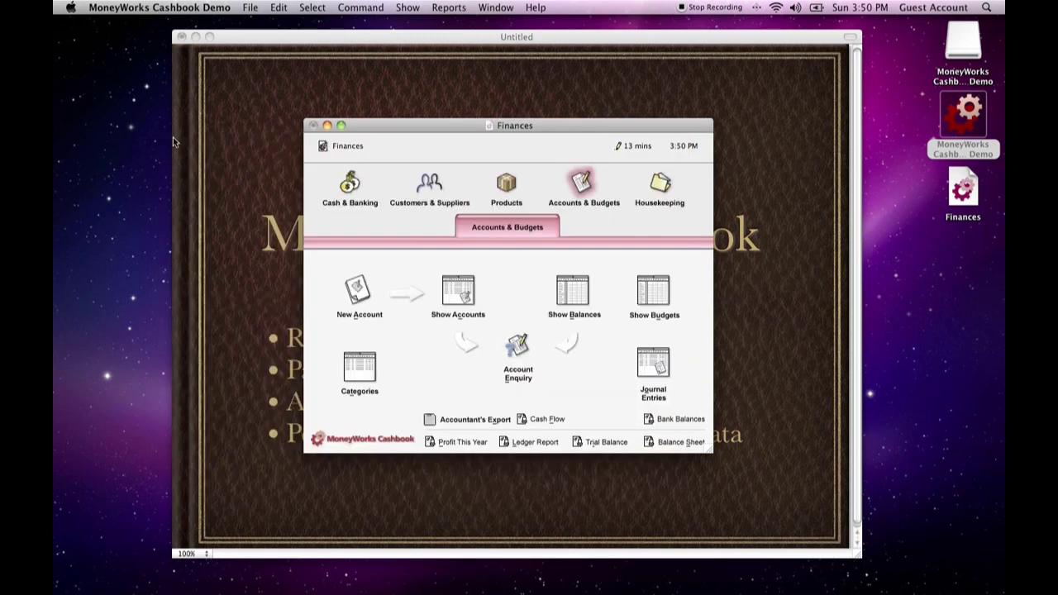
click(588, 309)
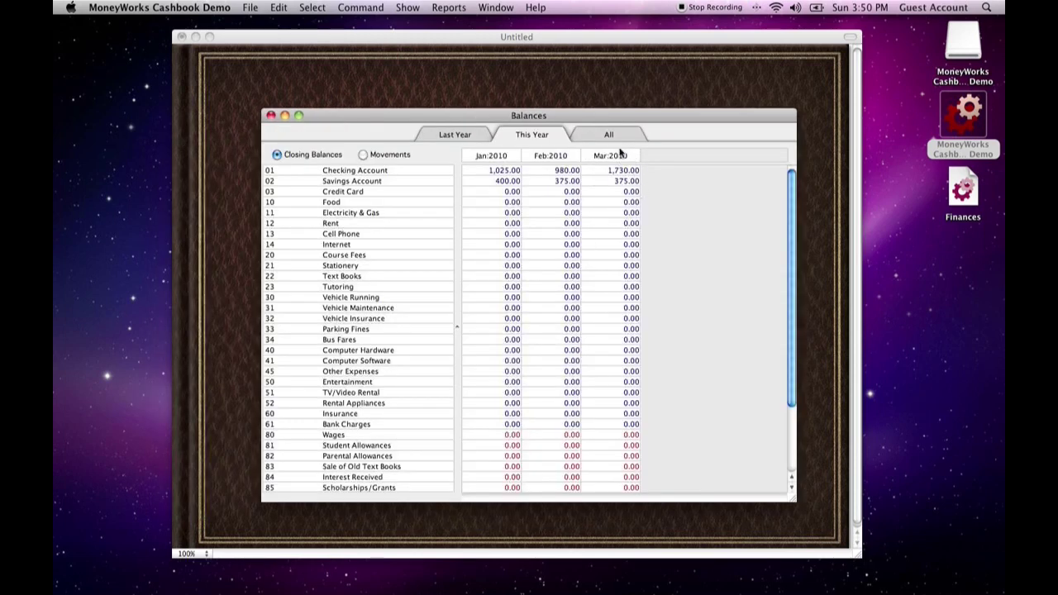
click(270, 116)
click(347, 204)
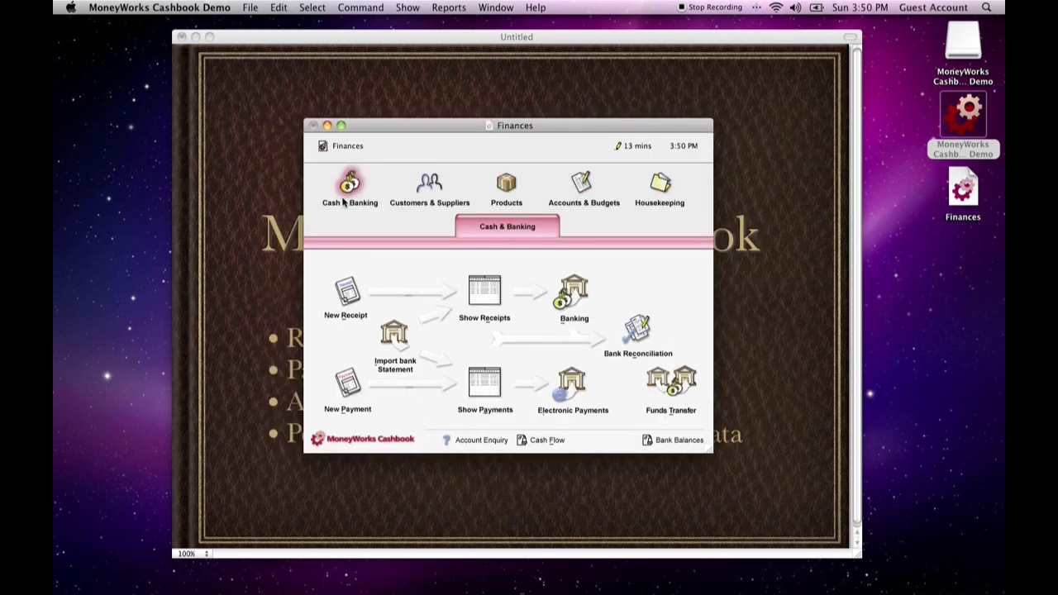
click(351, 385)
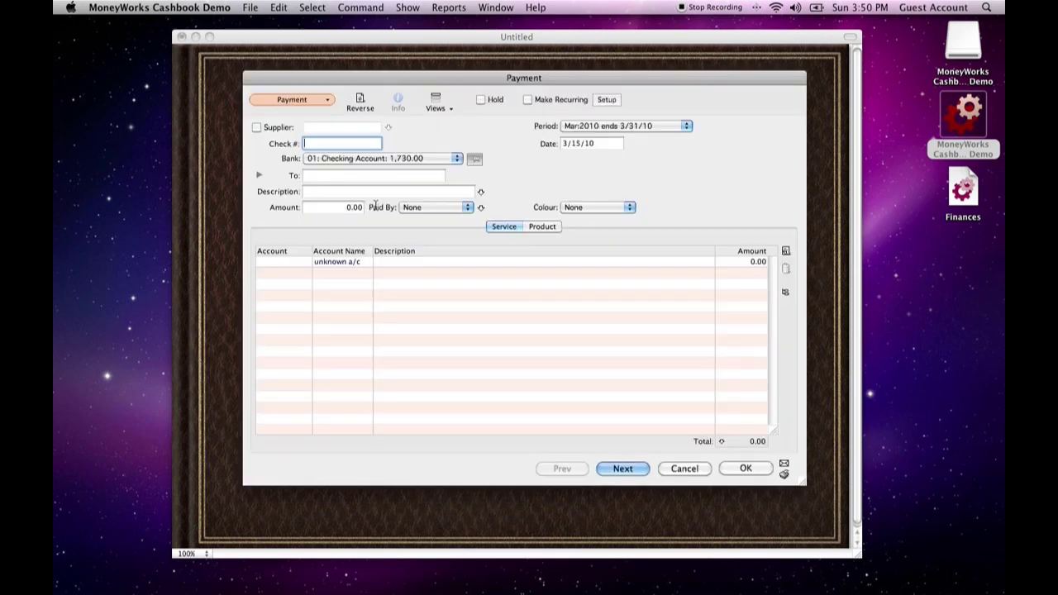
click(279, 128)
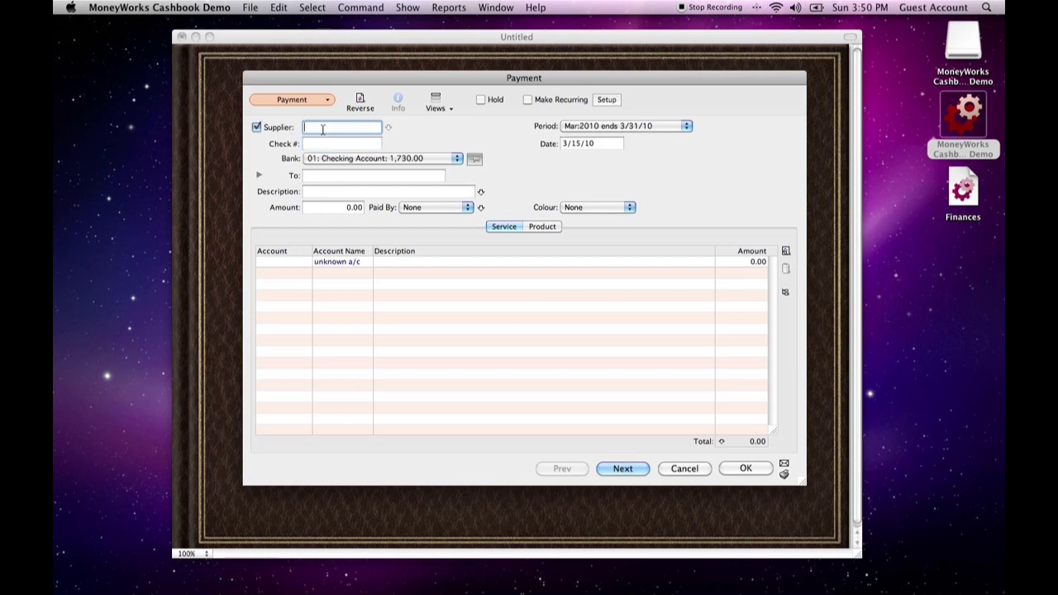
text(1234)
key(Tab)
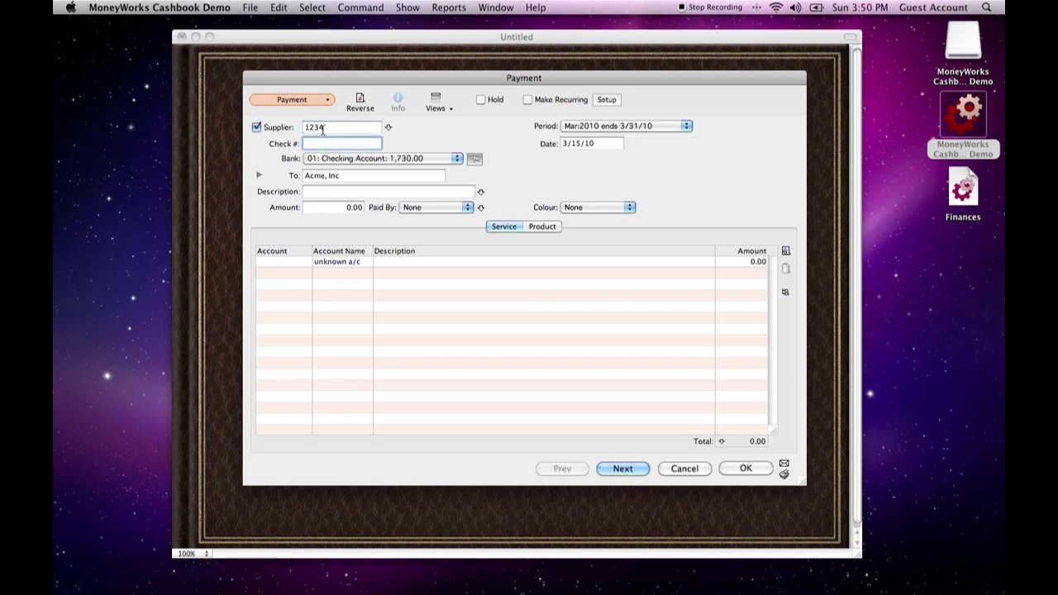
click(389, 128)
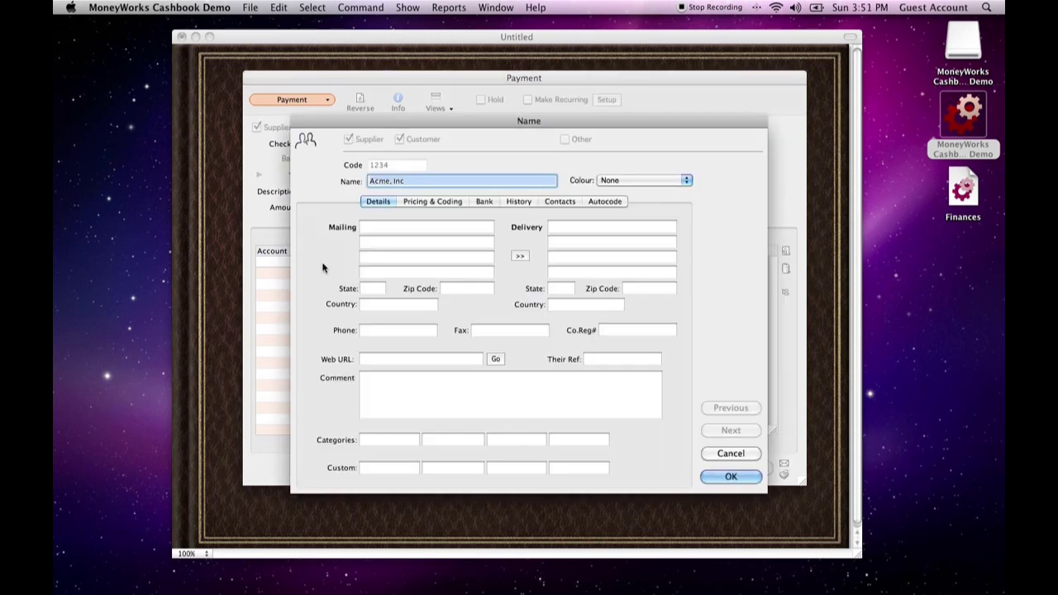
click(731, 453)
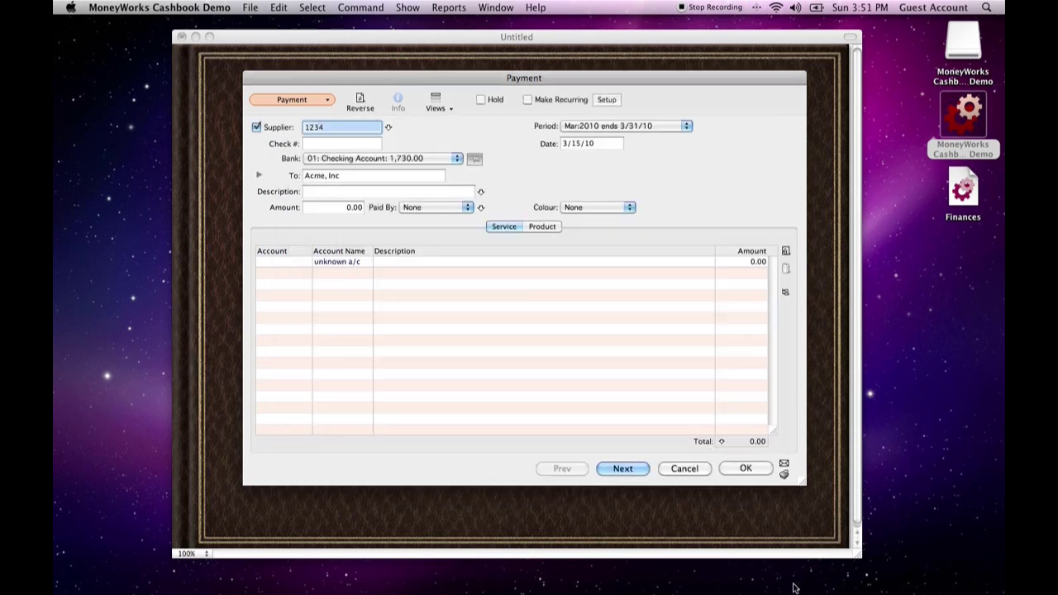
click(687, 469)
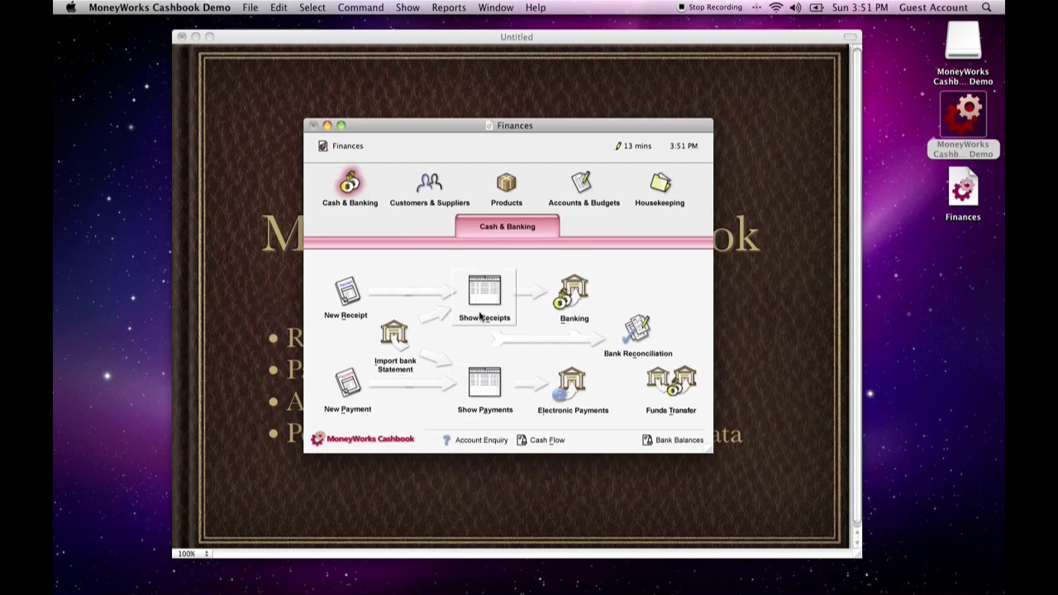
Look over the functions offered for products and for customers and suppliers
click(504, 182)
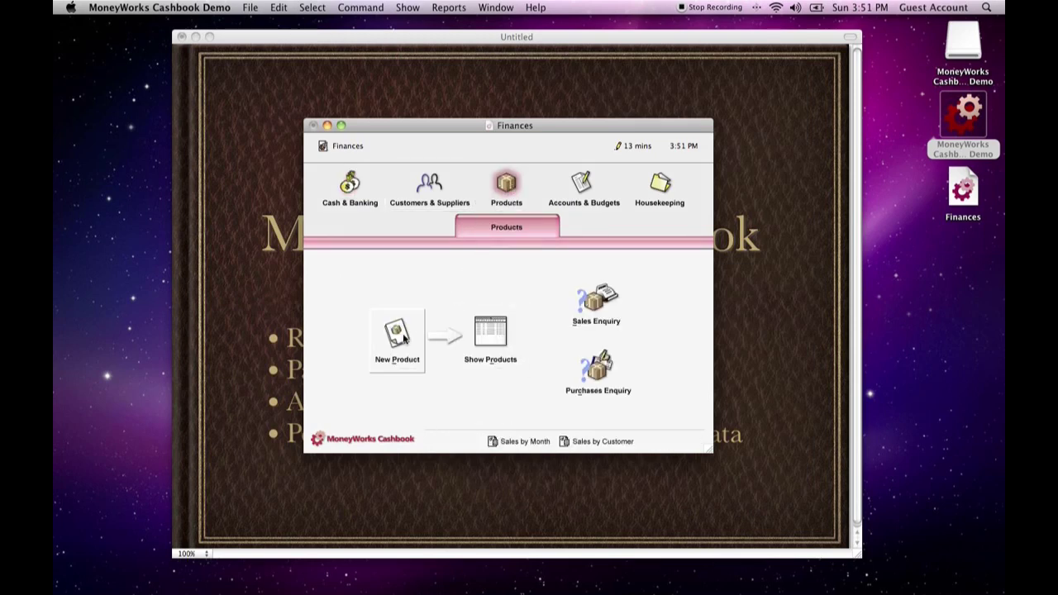
click(430, 185)
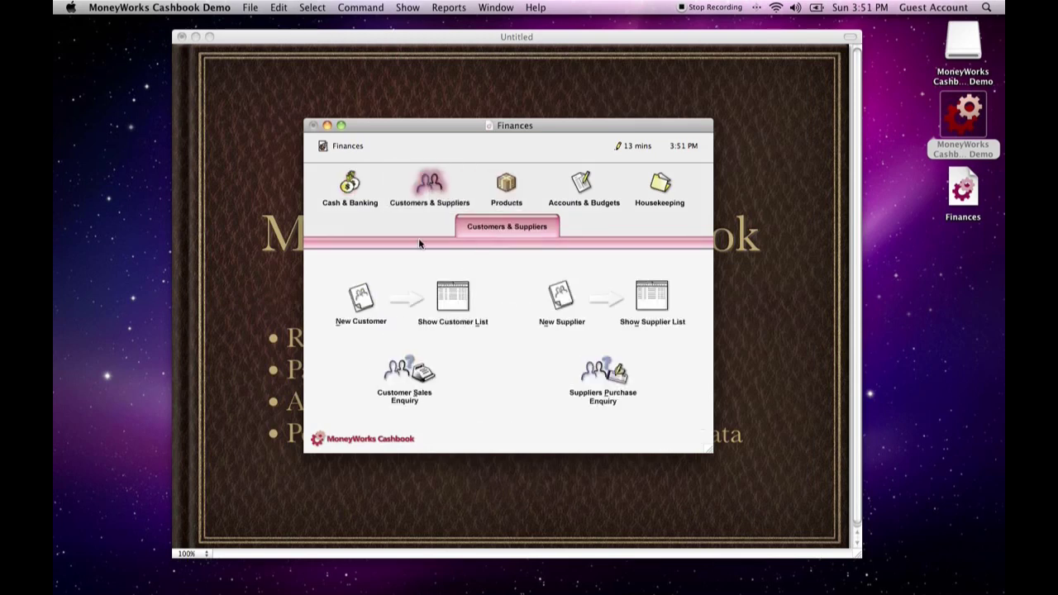
Create a new supplier with the code TARGET and the name Target
click(570, 311)
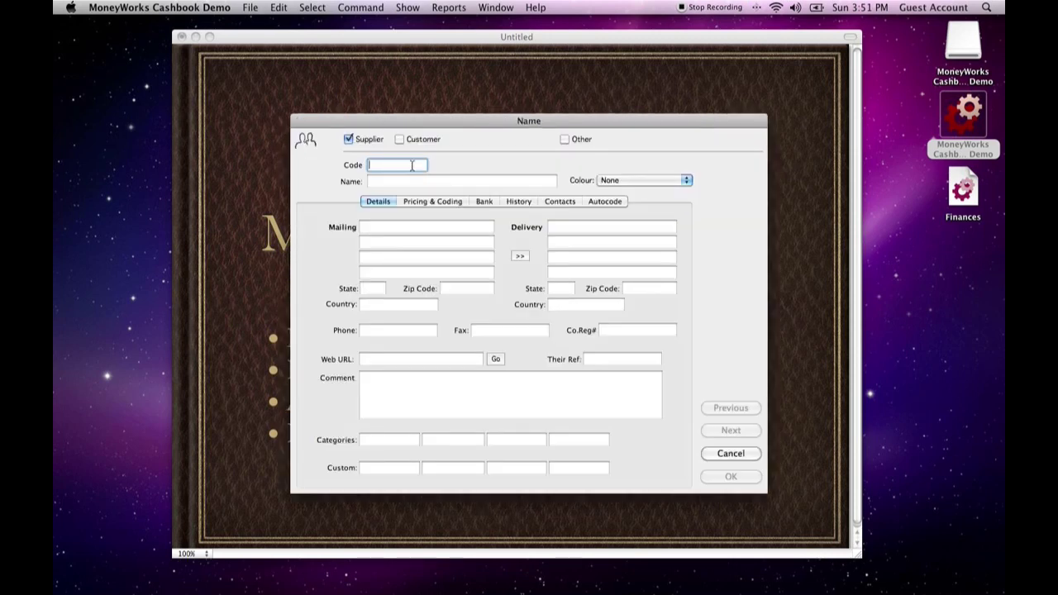
text(TARGET)
key(Tab)
text(Target)
key(Tab)
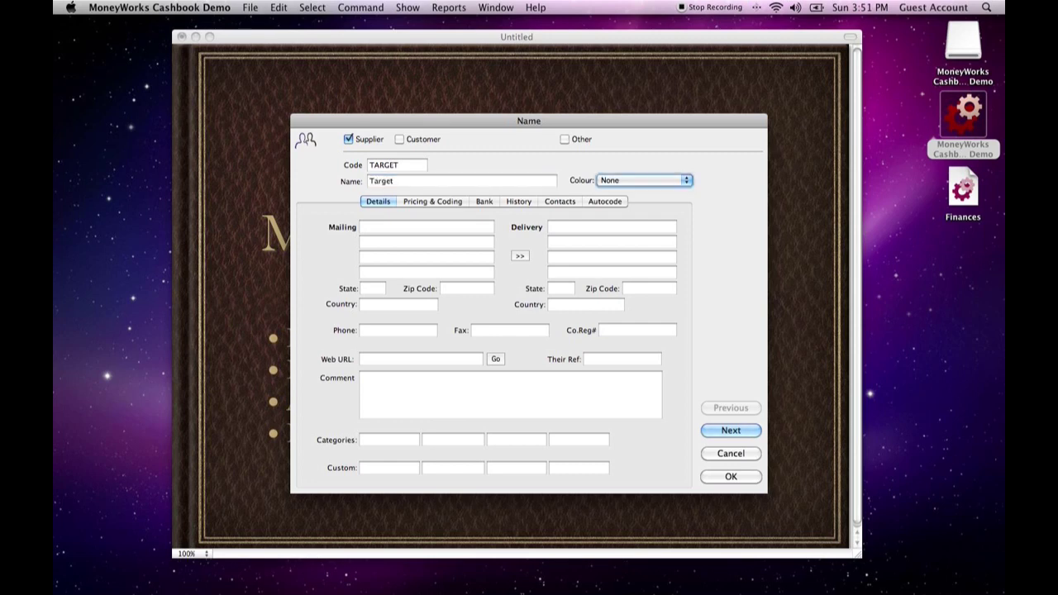
click(732, 477)
Start a new payment in Cash & Banking with TARGET as the supplier
click(348, 197)
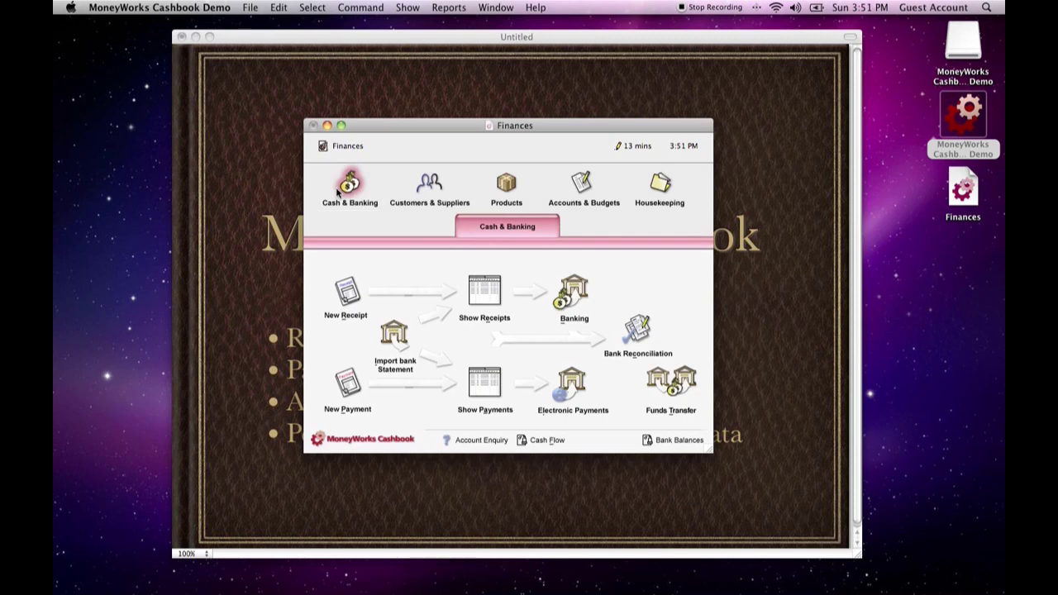
click(338, 401)
click(279, 129)
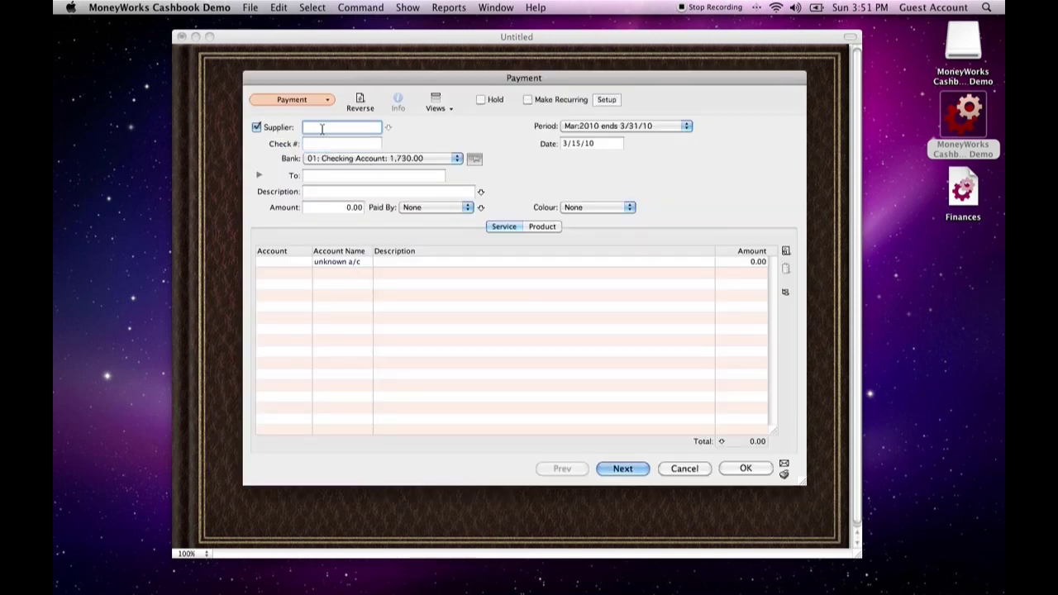
text(TARGET)
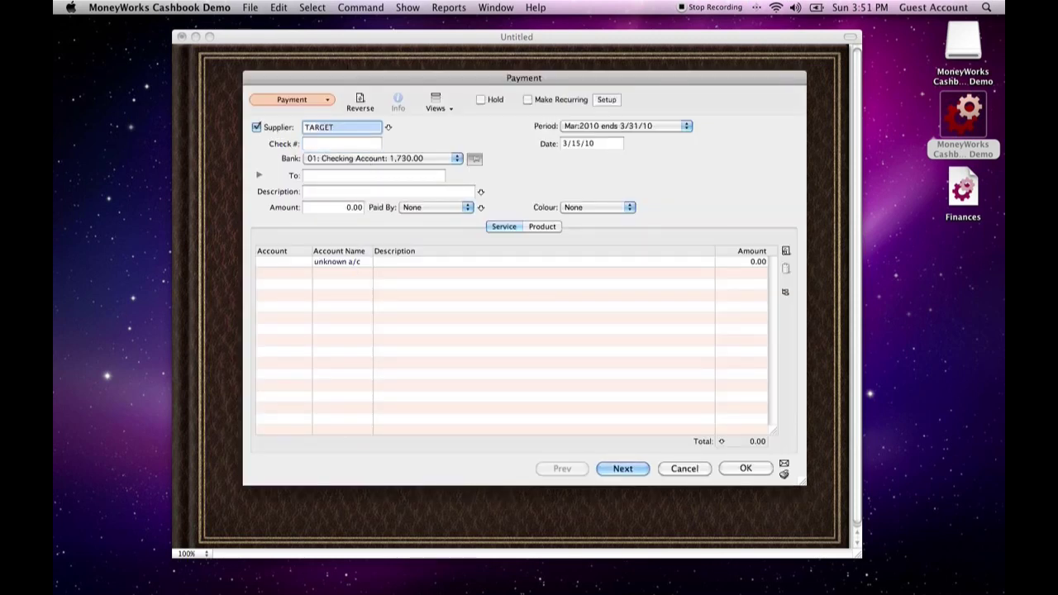
key(Tab)
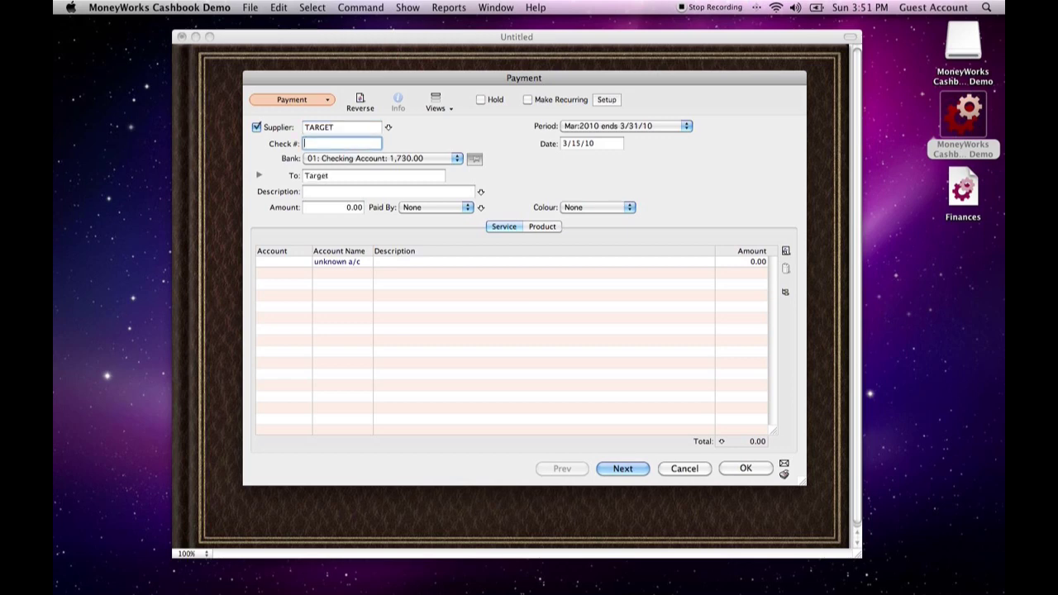
key(Tab)
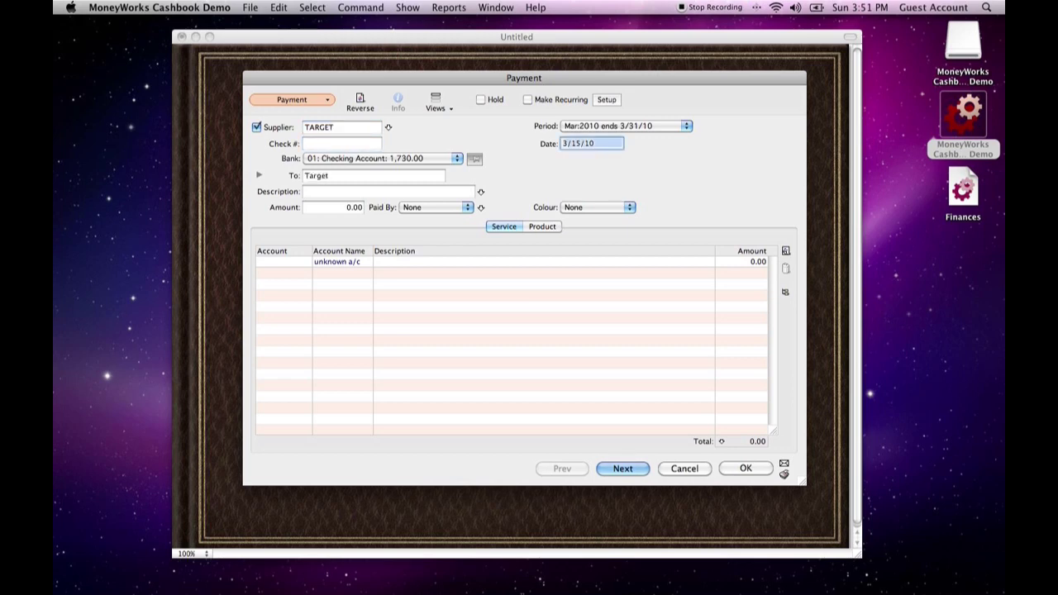
Date the payment 3/16/10 and set its bank to the 03 Credit Card account
text(3/16/10)
key(Tab)
key(Tab)
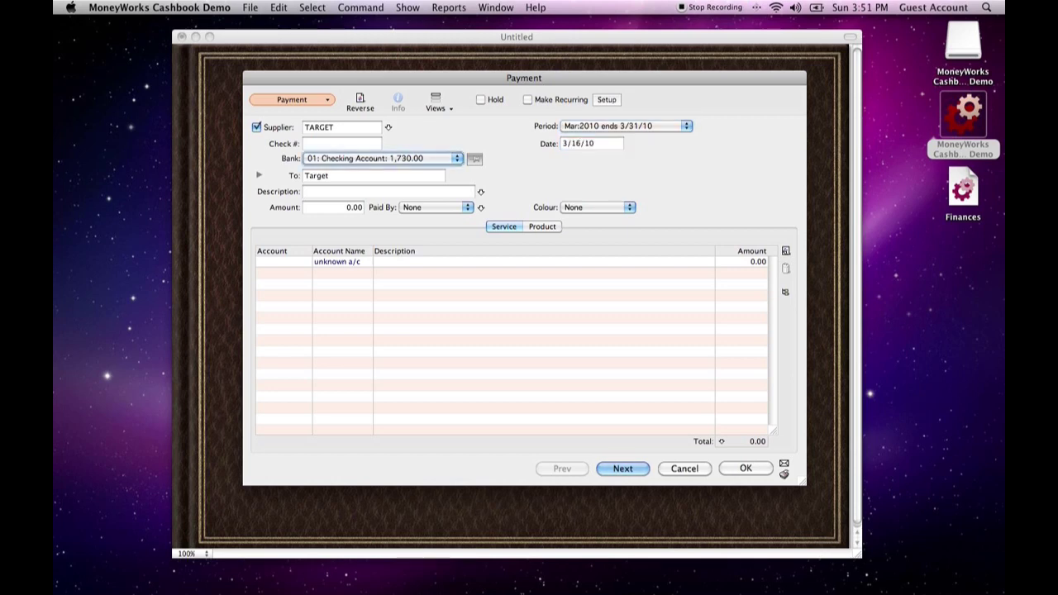
key(Down)
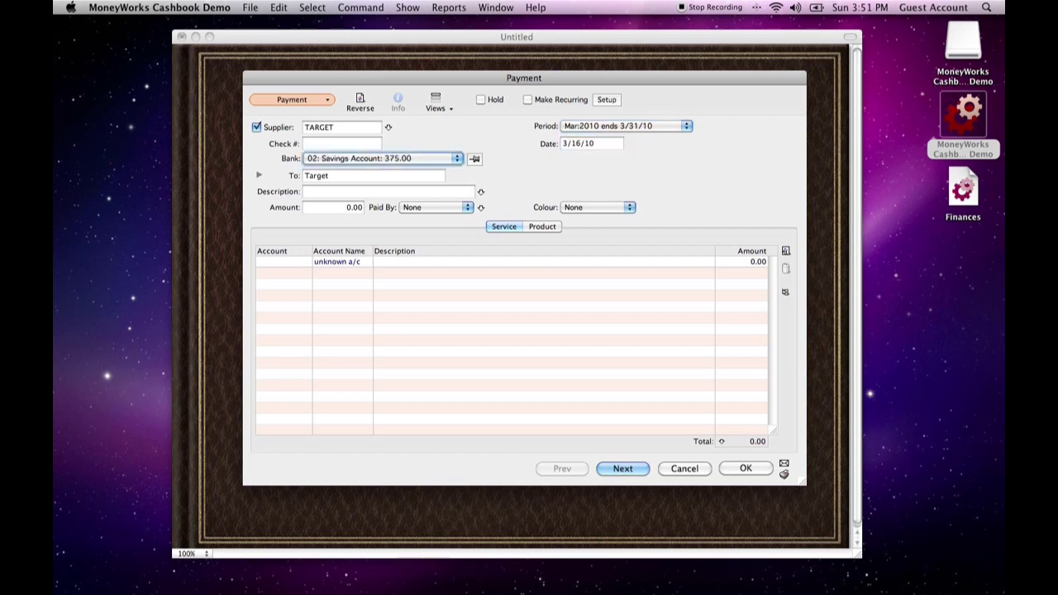
click(355, 160)
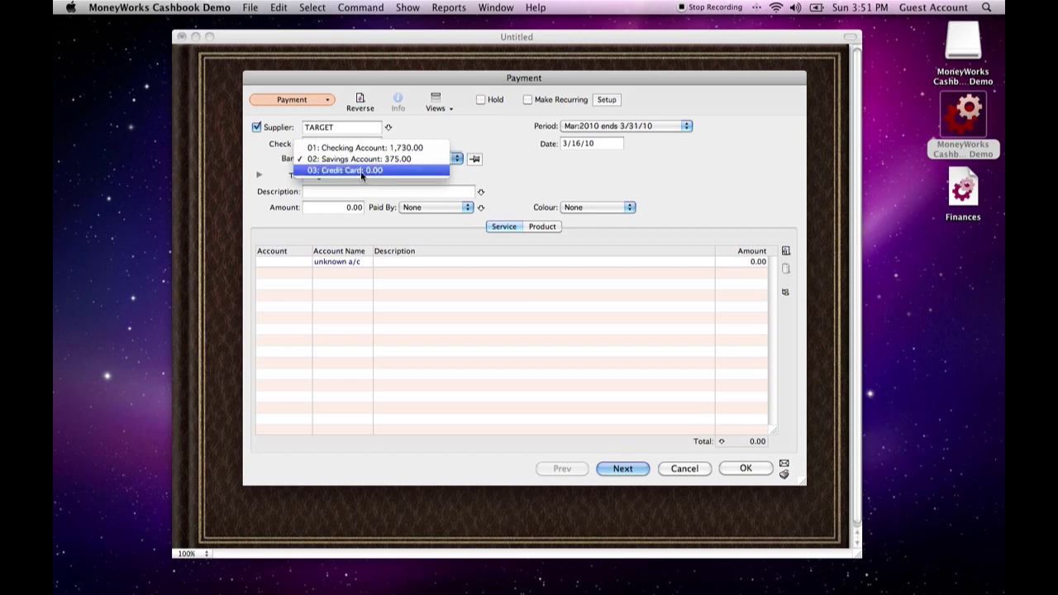
click(361, 171)
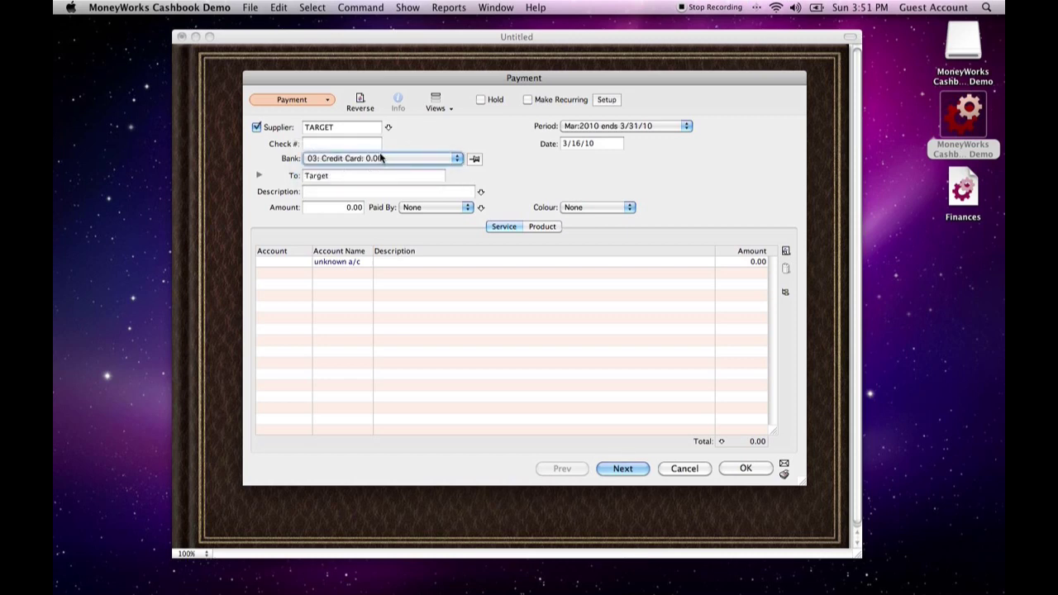
Describe the payment as Shirts and set its amount to 34.00
click(359, 195)
text(Shirts)
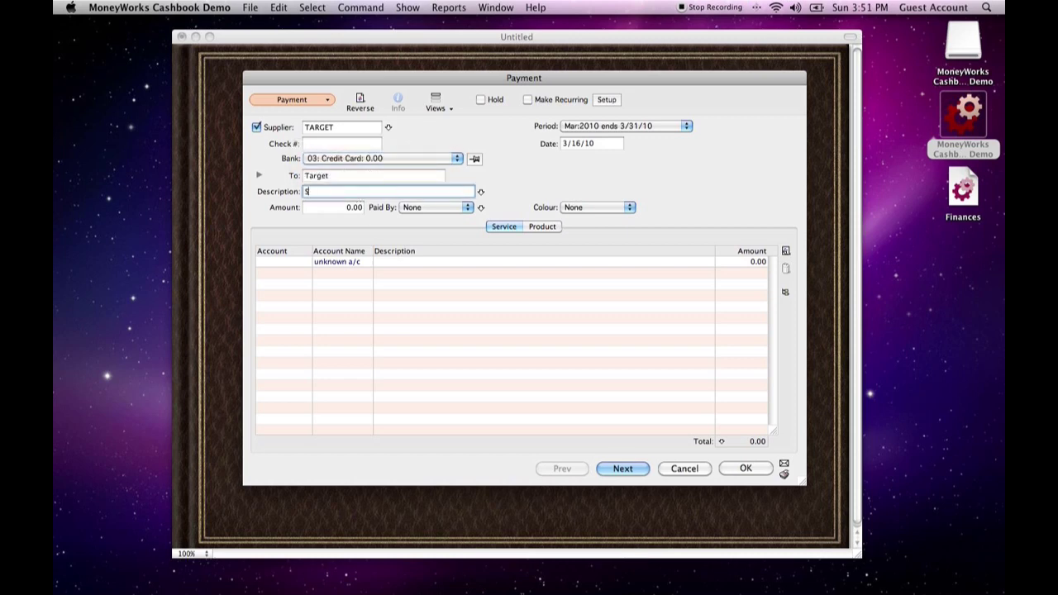
key(Tab)
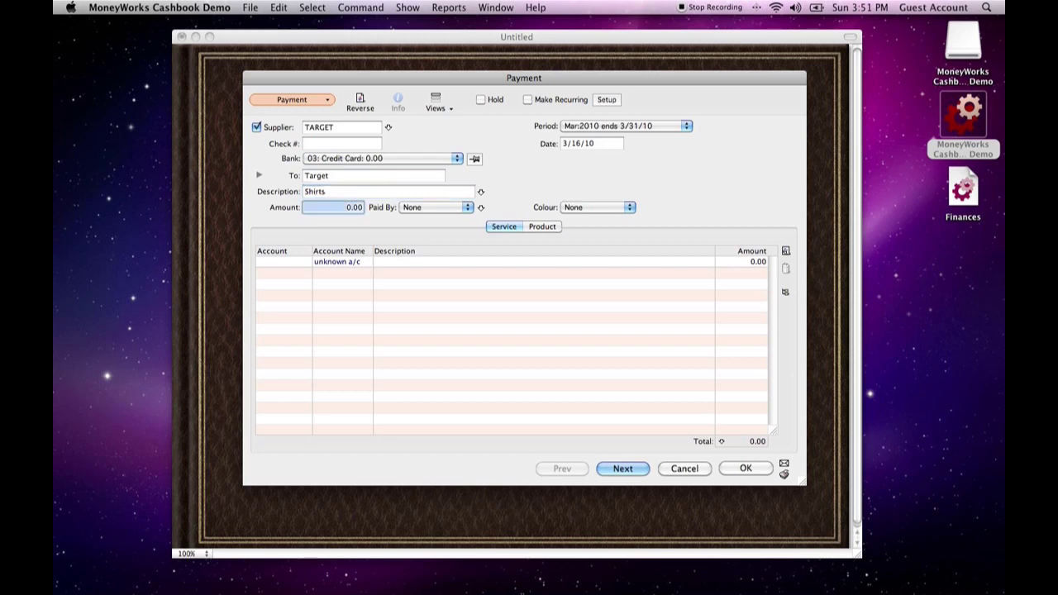
text(34)
key(Tab)
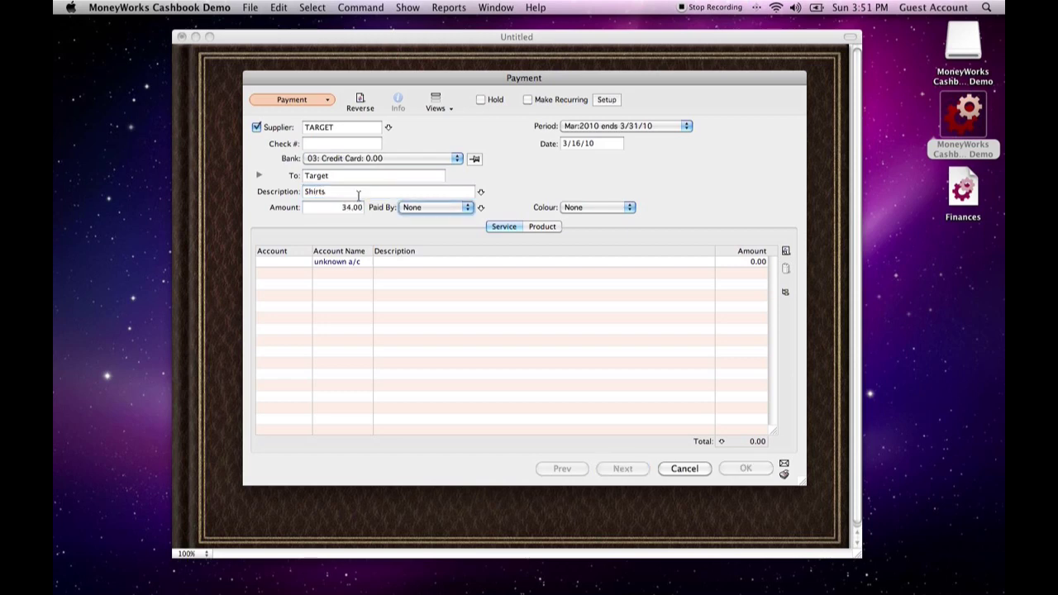
Set the payment method to Credit Card and the payment's colour to Cyan
click(464, 207)
click(446, 261)
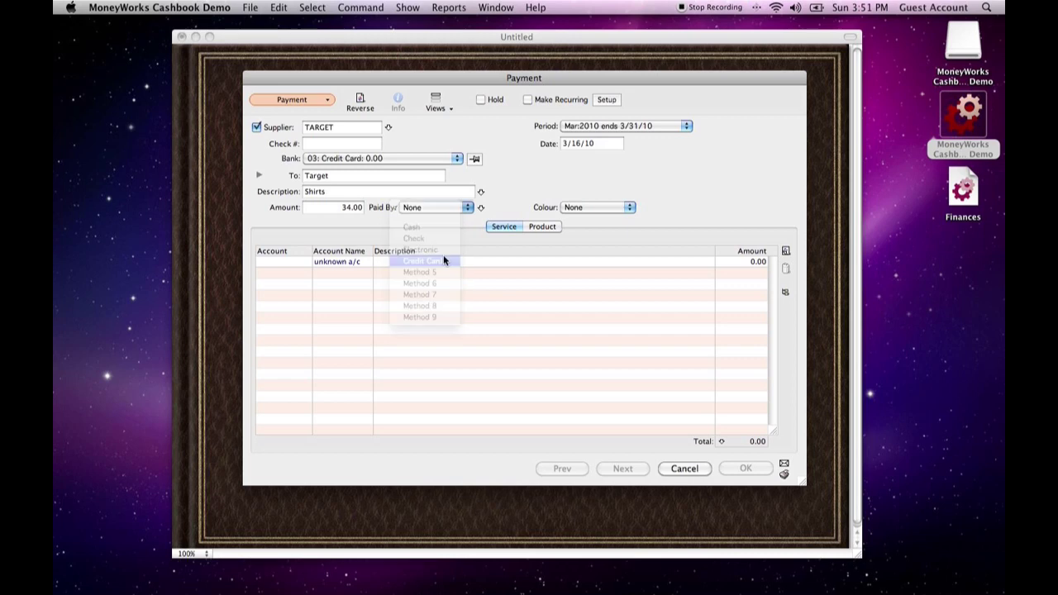
click(586, 208)
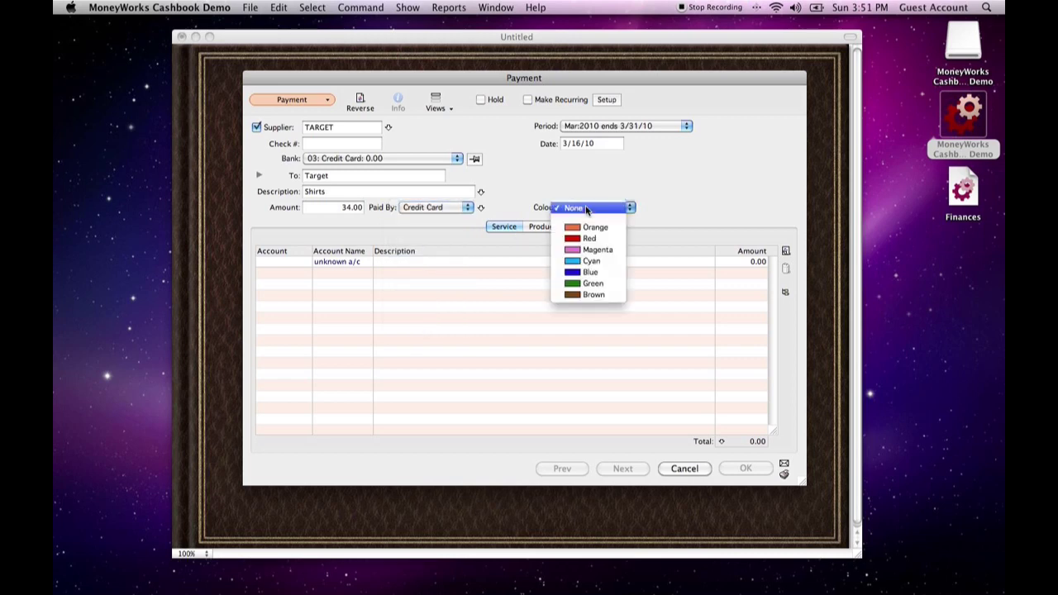
click(592, 262)
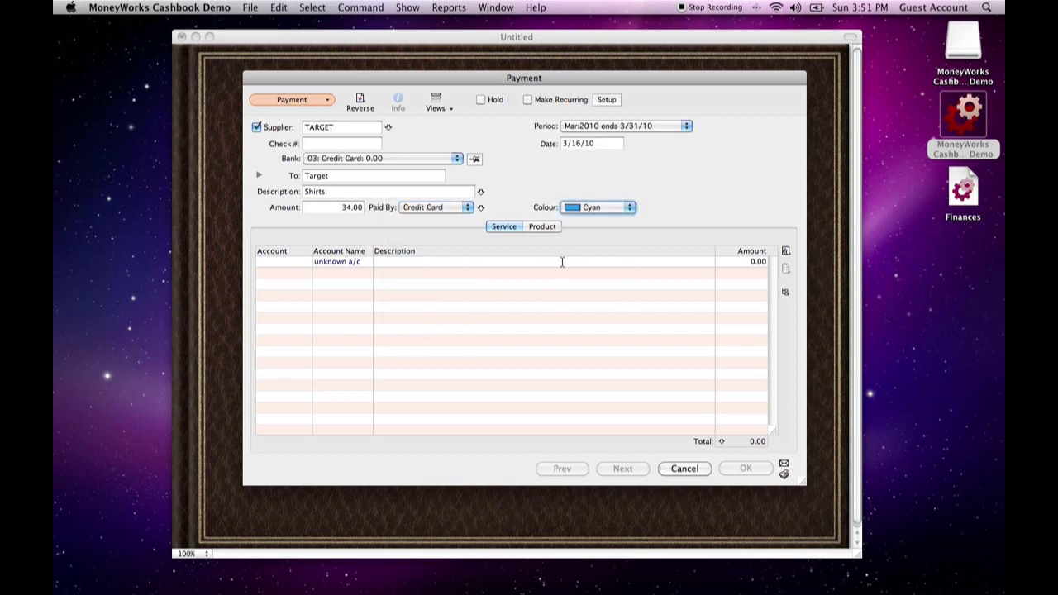
Bring up the account choices for the payment's first line and search the whole list for accounts whose description contains Clothing
click(296, 265)
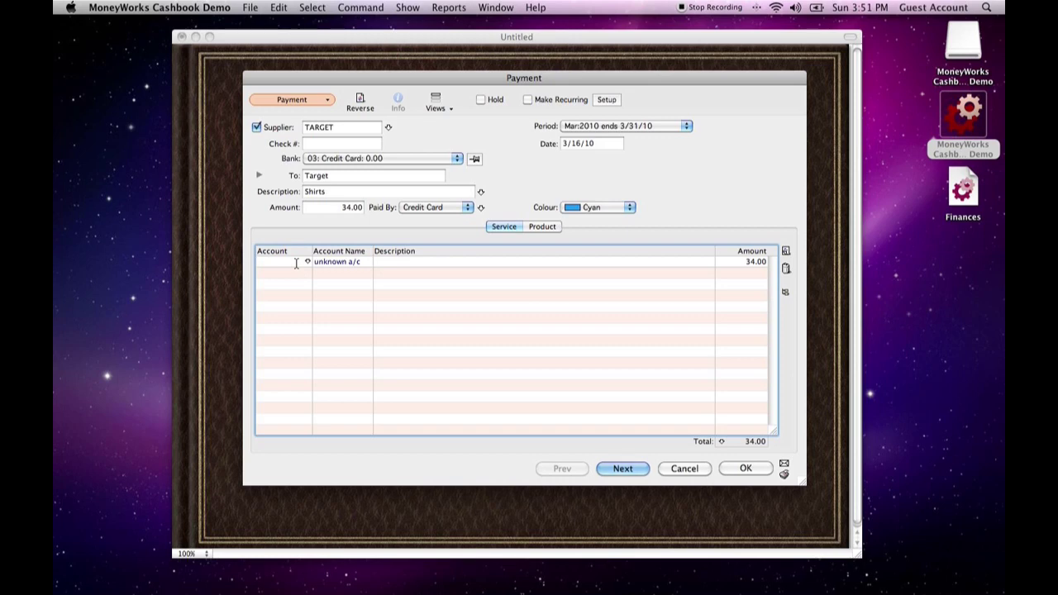
key(Tab)
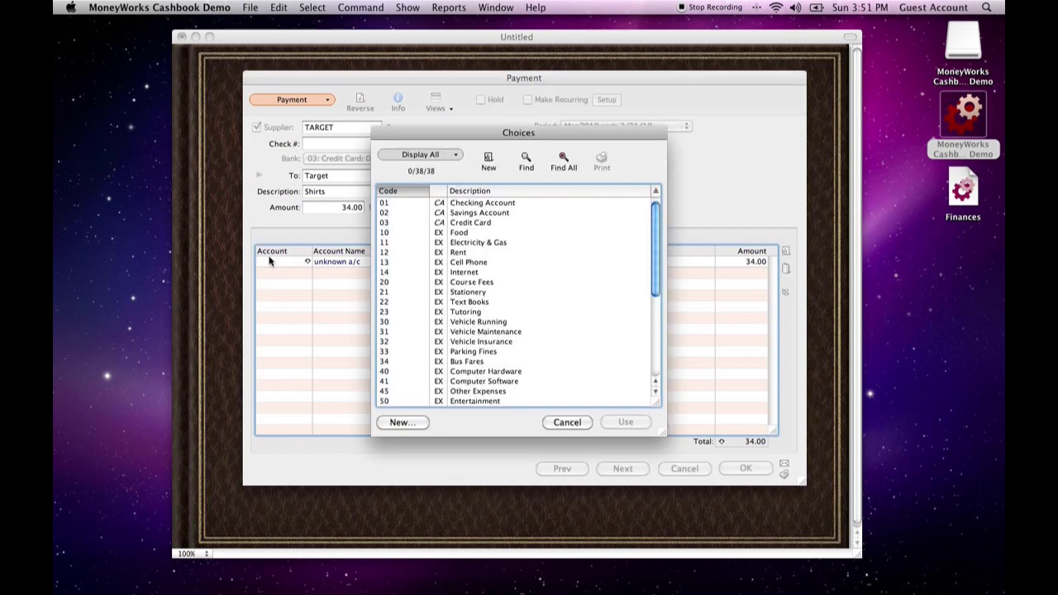
scroll(540, 354, down, 3)
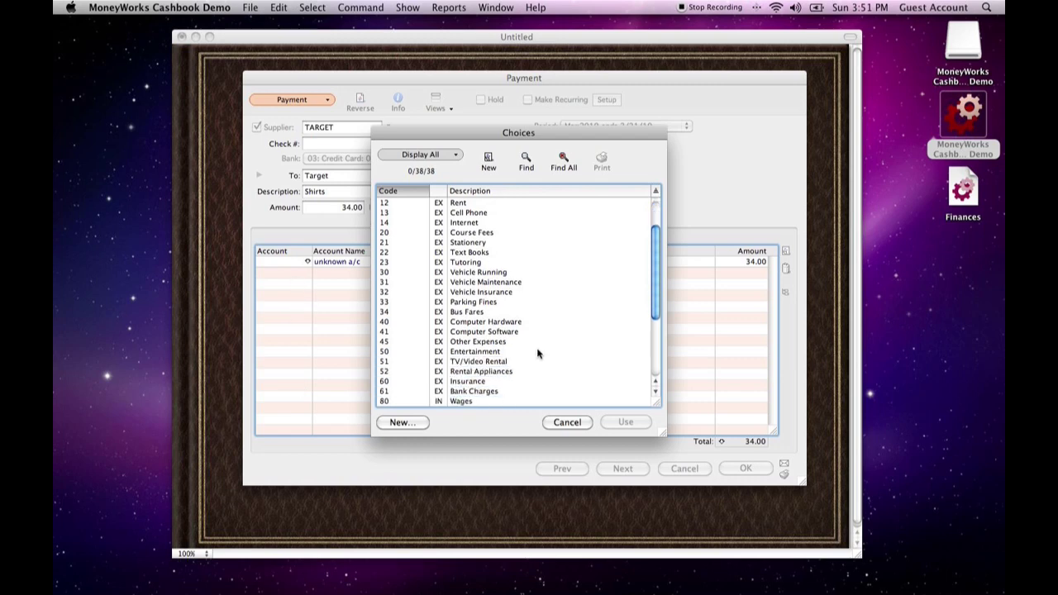
scroll(517, 336, down, 6)
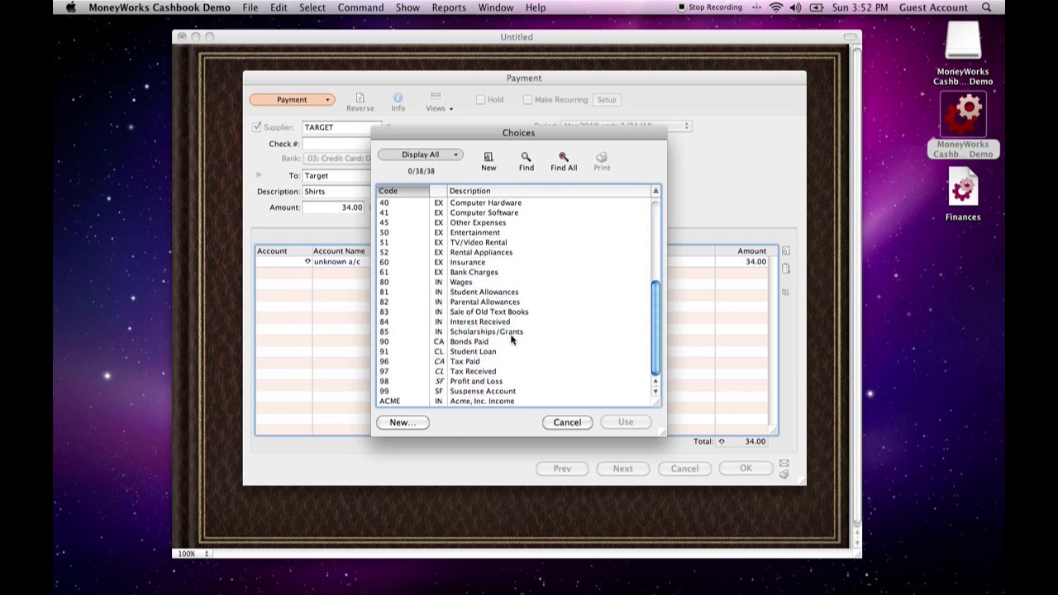
scroll(474, 314, up, 6)
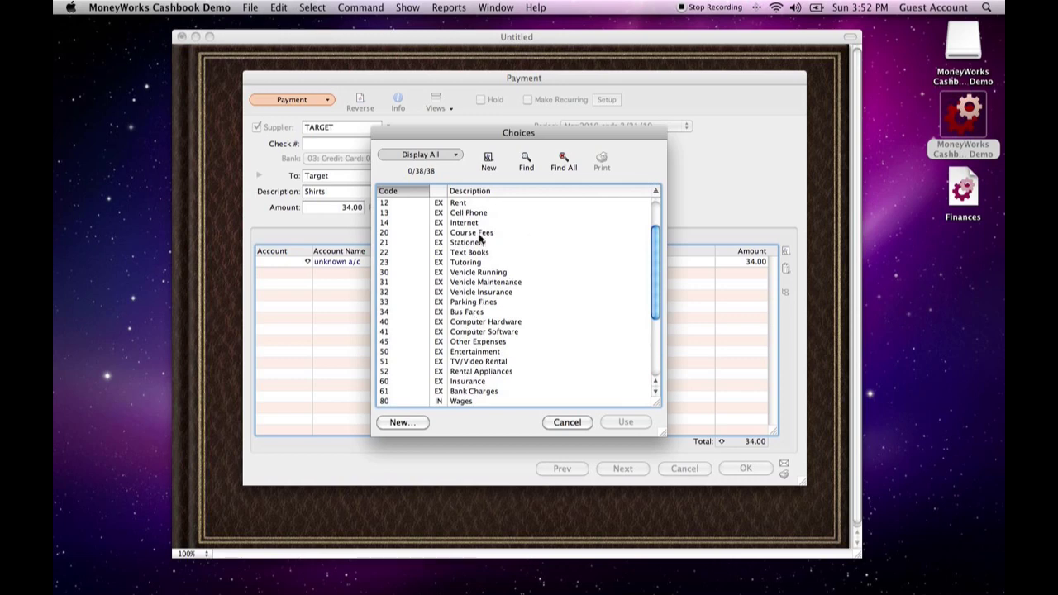
click(526, 162)
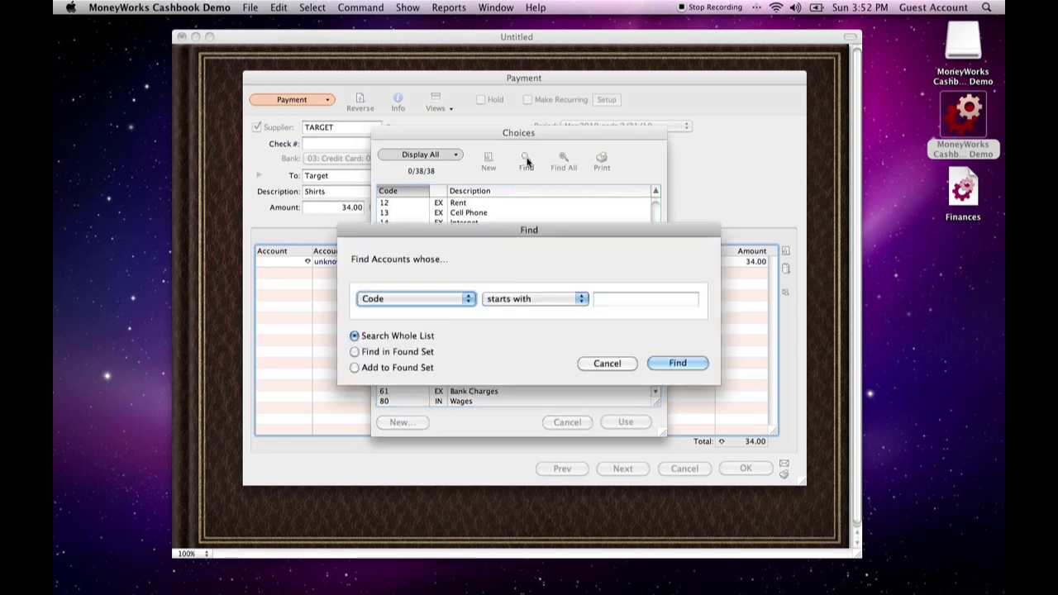
click(406, 301)
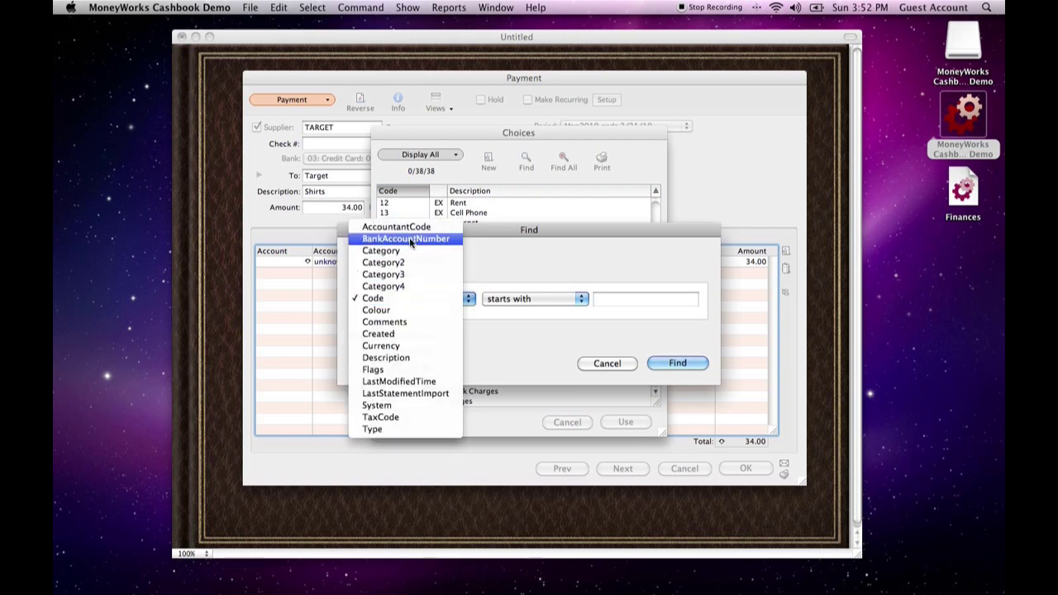
click(405, 359)
click(512, 299)
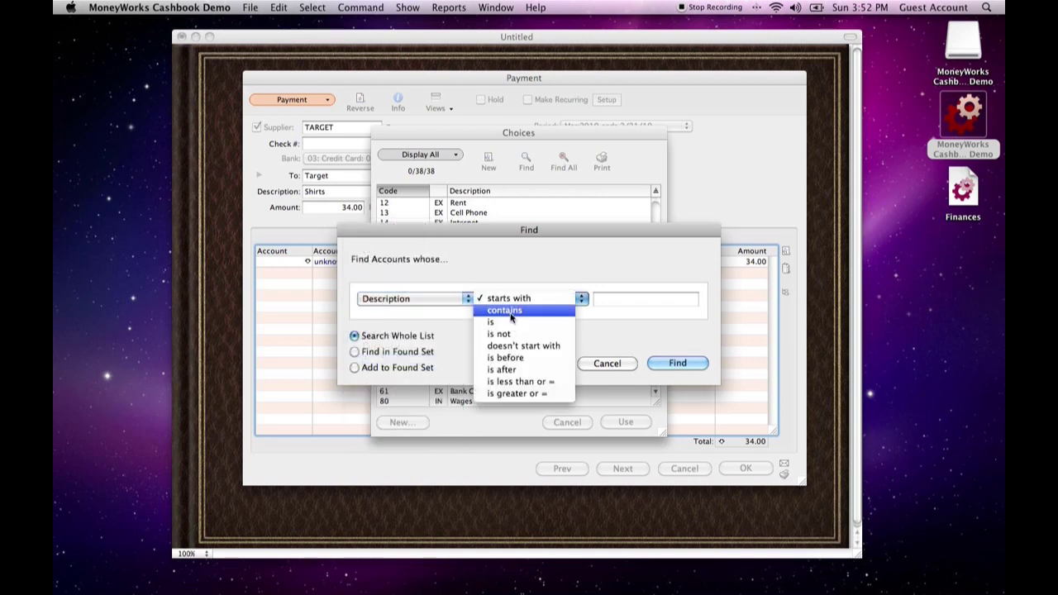
click(511, 310)
click(628, 299)
text(Clothing)
key(Tab)
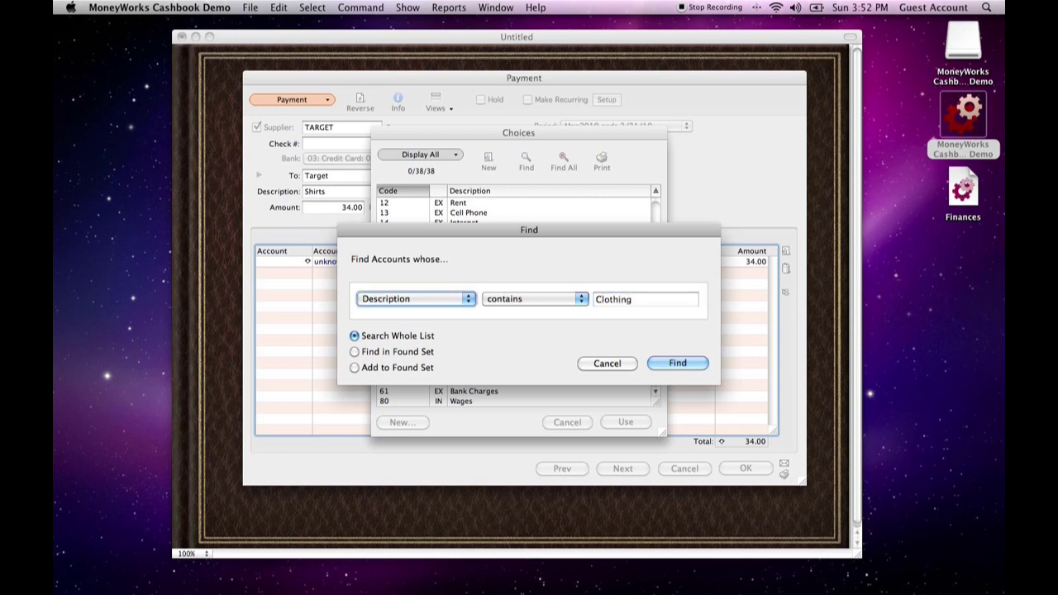
click(673, 362)
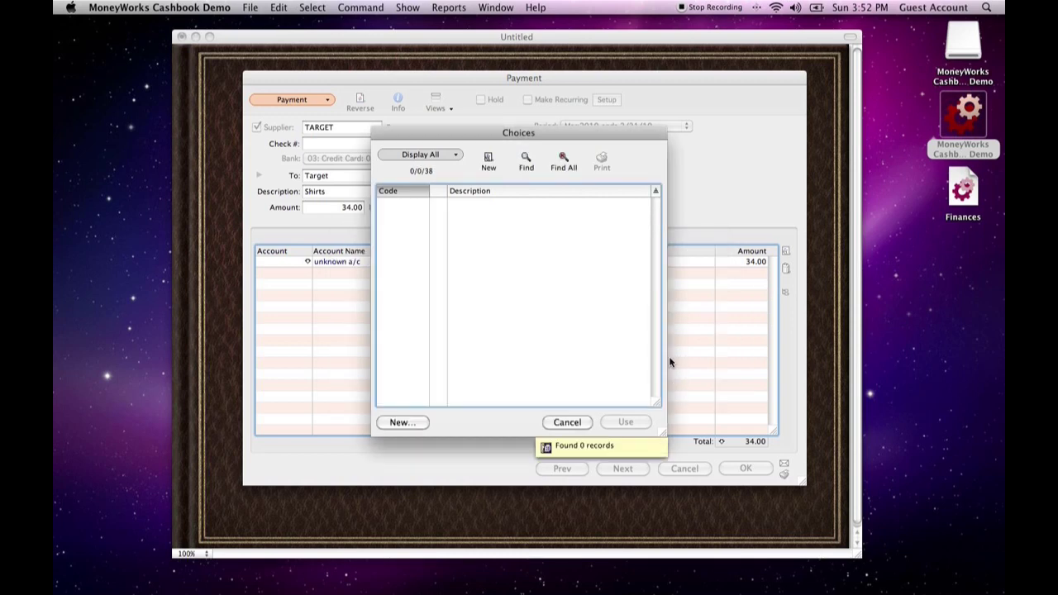
Create a new account with the code CLOTHES, the description Clothing and the account type Expense
click(491, 159)
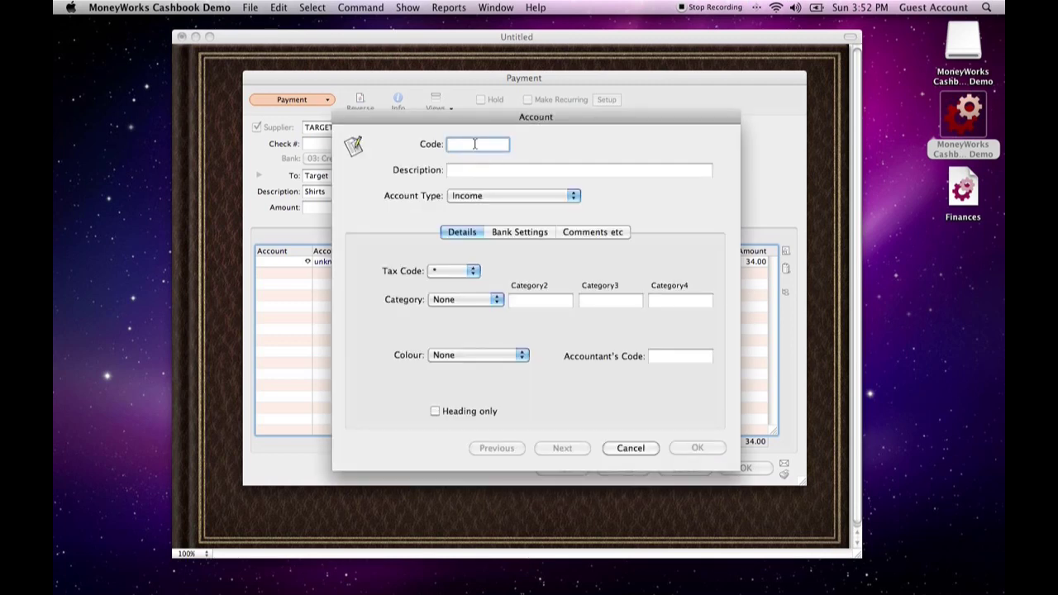
text(CLOTHES)
key(Tab)
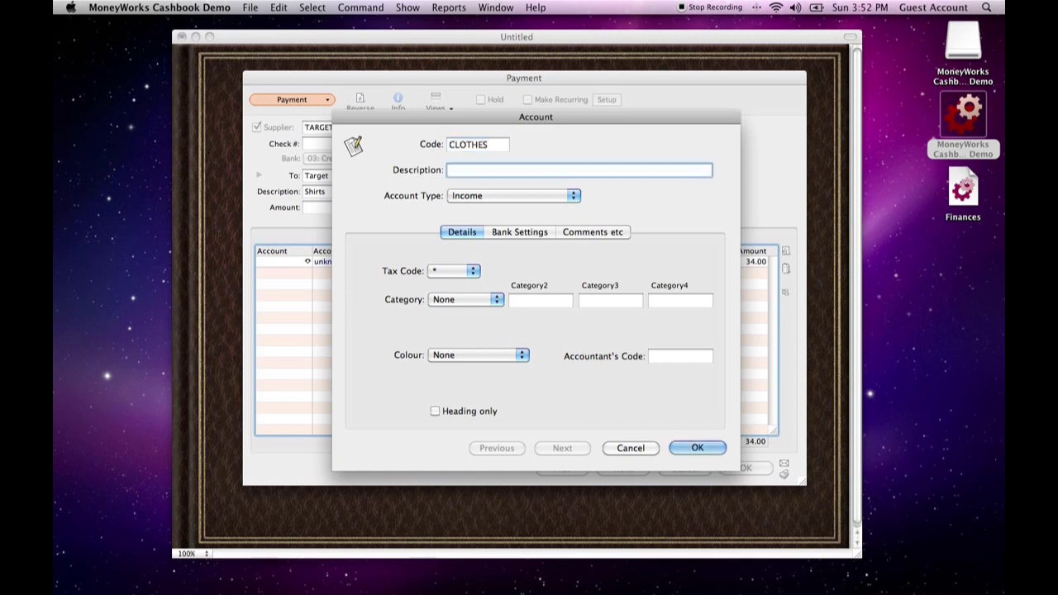
text(Clothing)
click(496, 196)
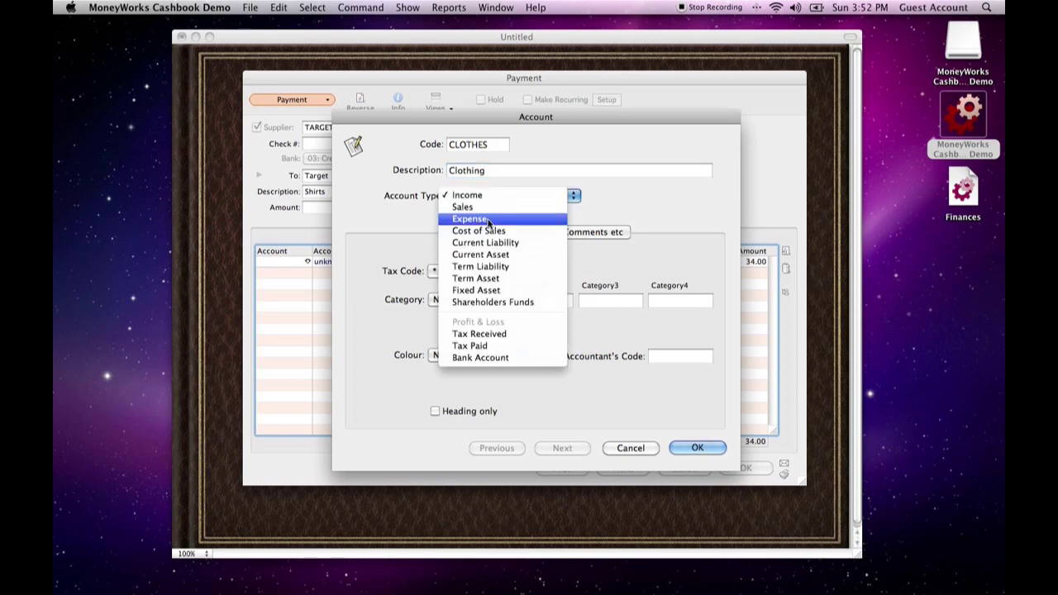
click(489, 220)
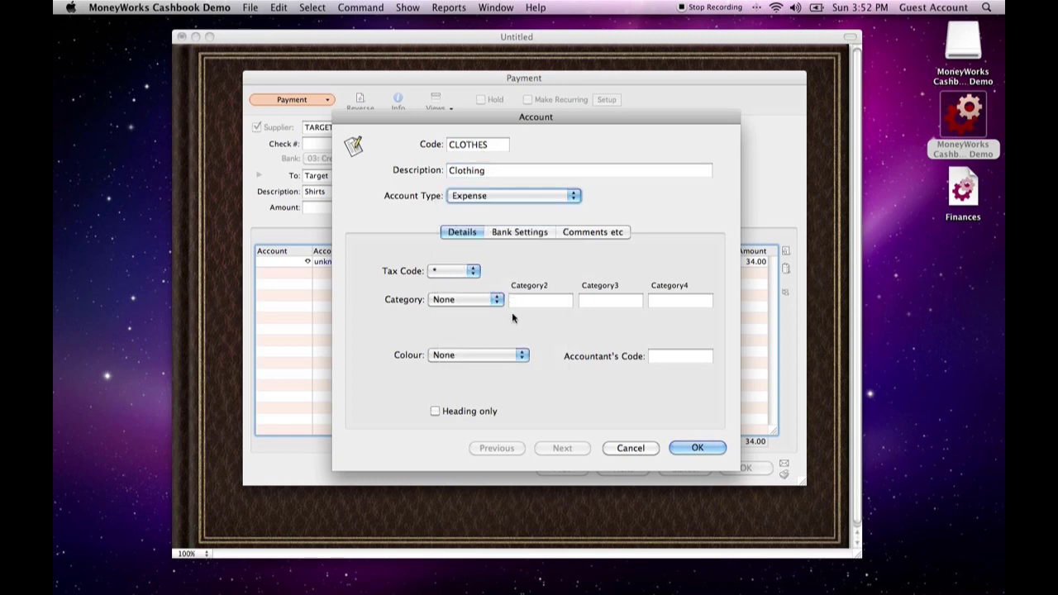
click(685, 447)
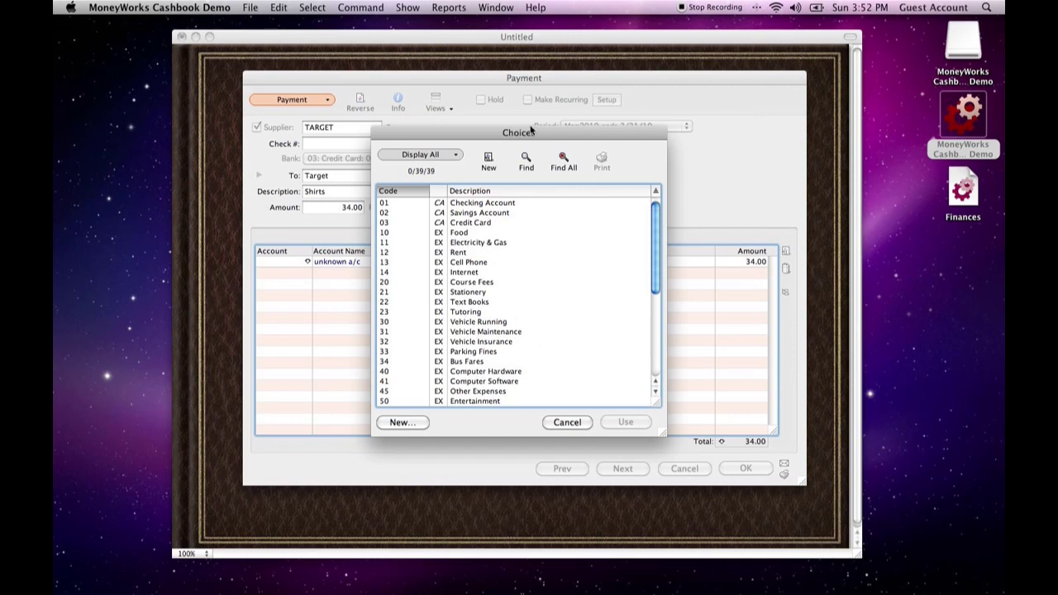
Repeat the search for Clothing in the account choices and assign the CLOTHES account to the payment line
click(529, 162)
click(670, 365)
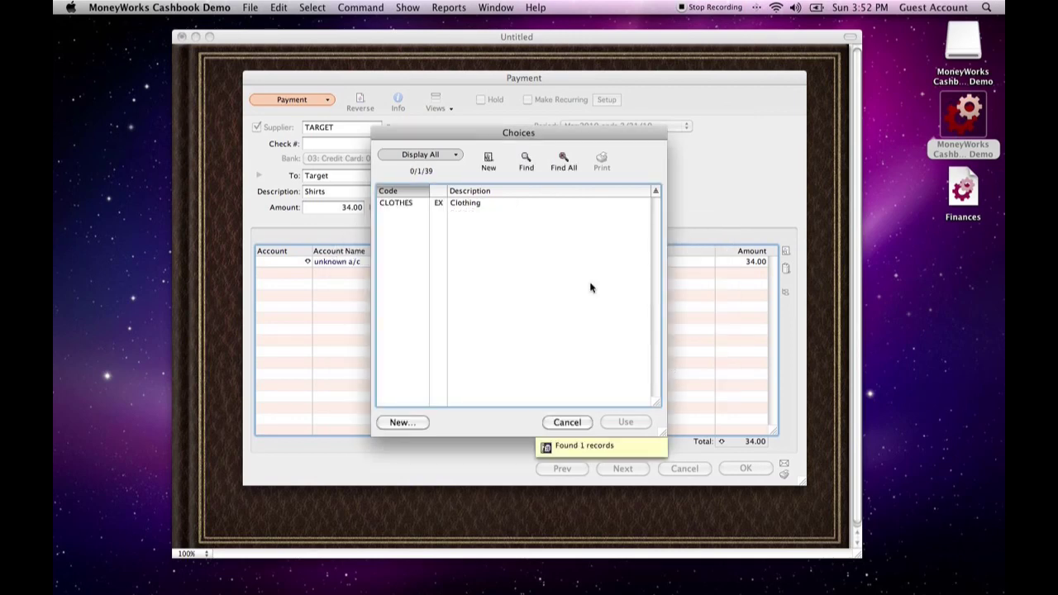
click(463, 204)
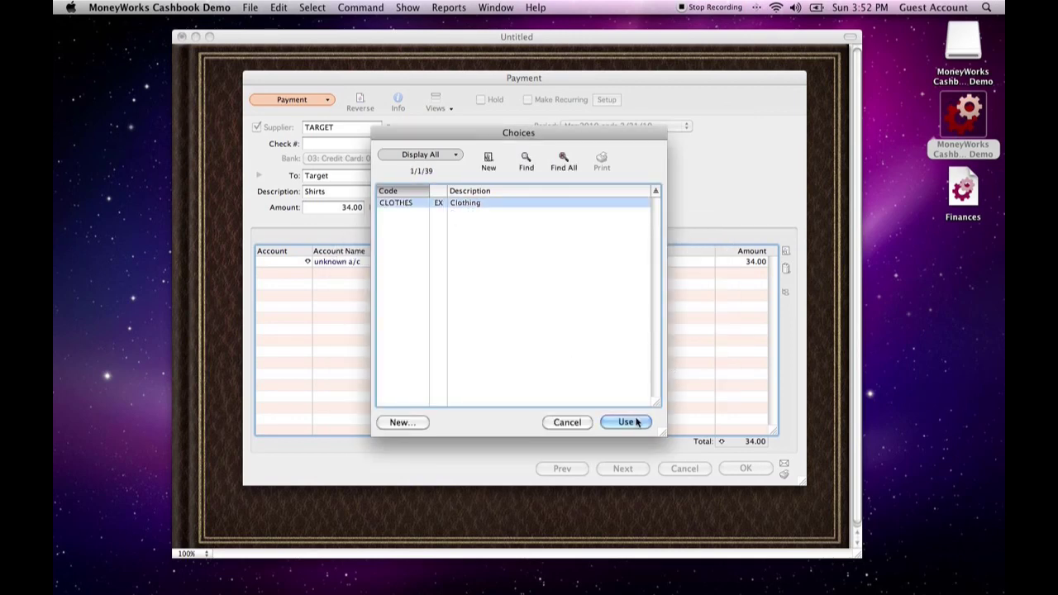
click(627, 423)
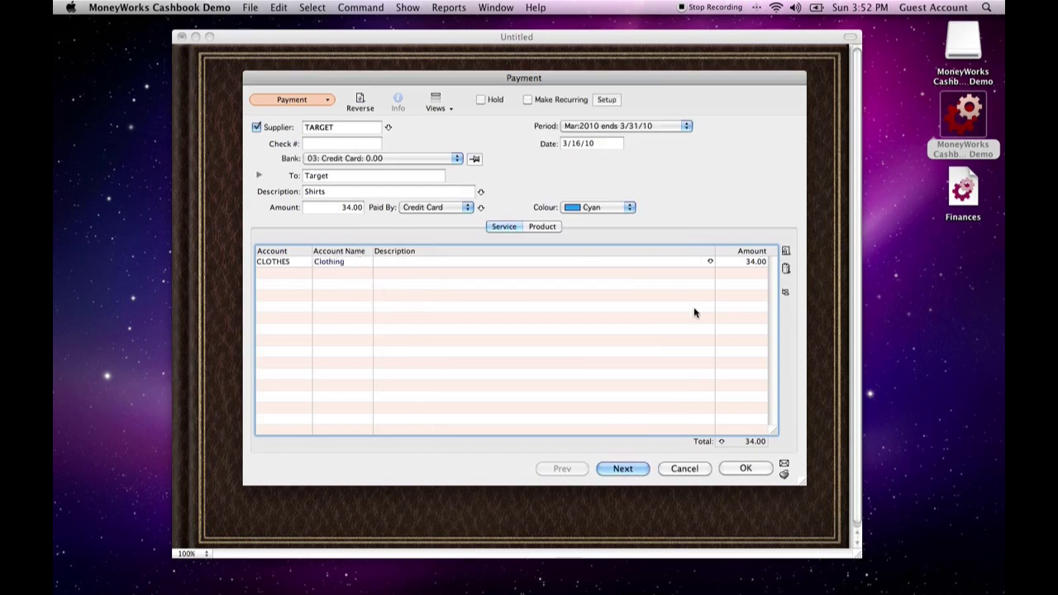
Save the Target payment, check its entry in the list of payments, and close the list
click(747, 469)
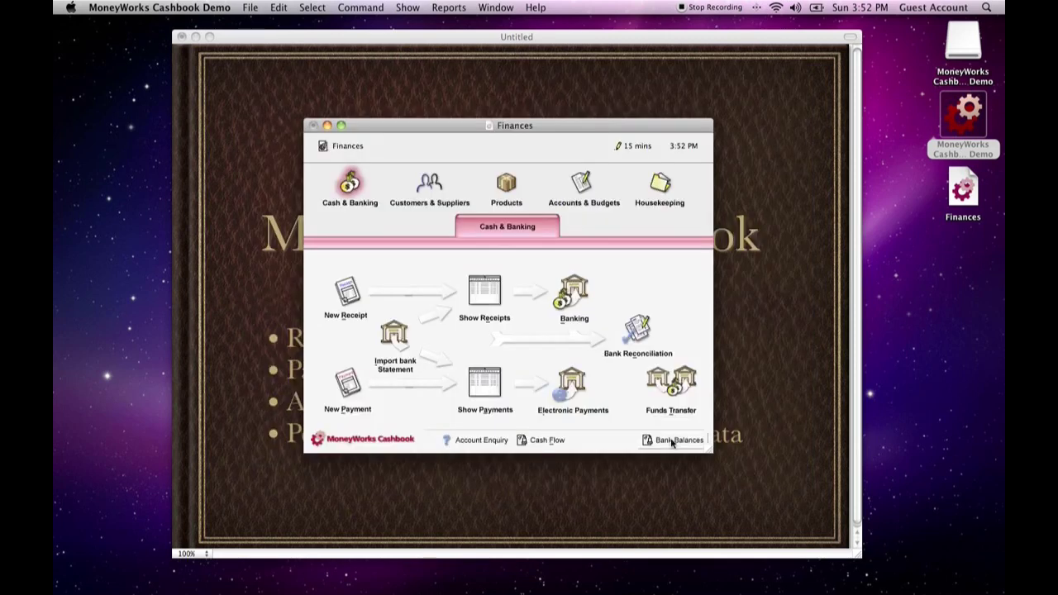
click(490, 388)
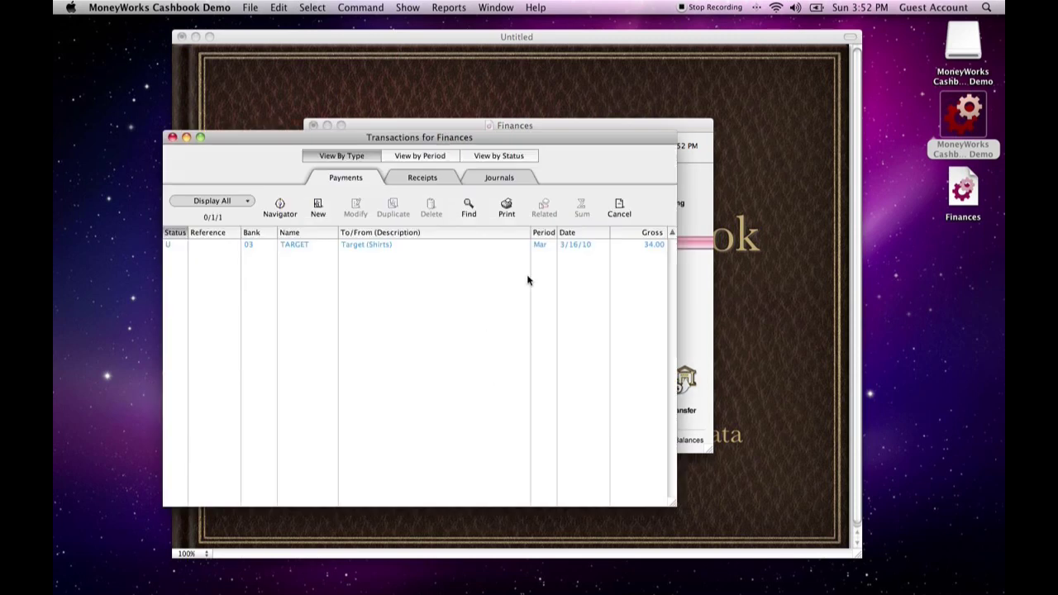
click(572, 245)
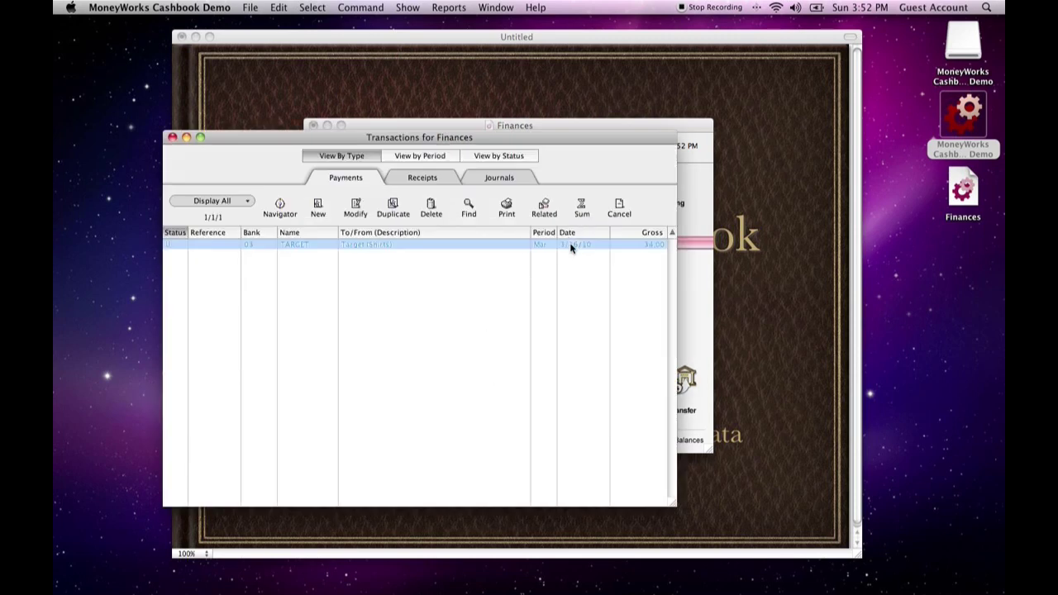
click(338, 256)
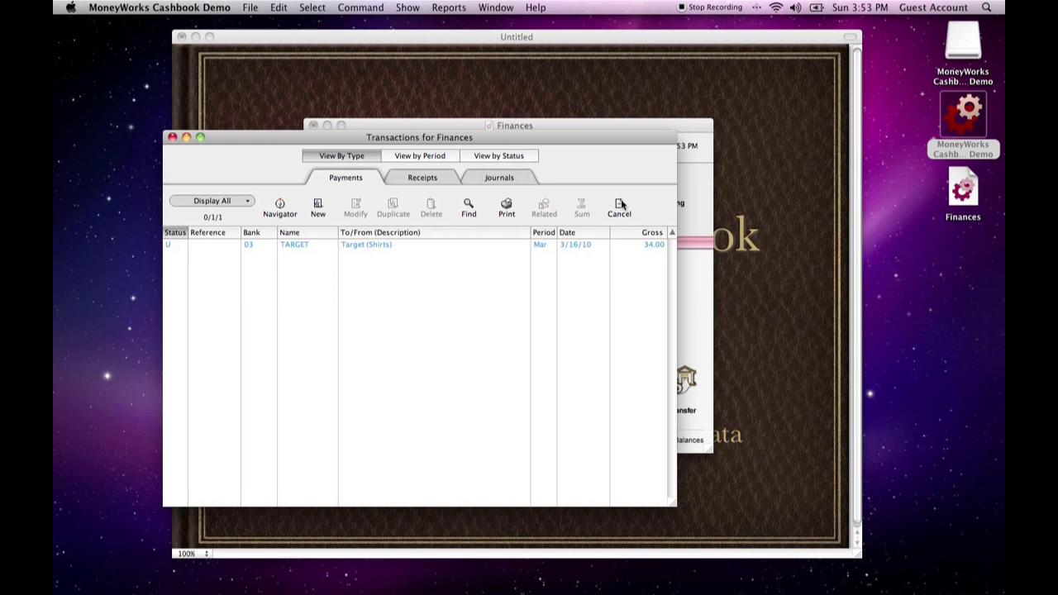
click(331, 248)
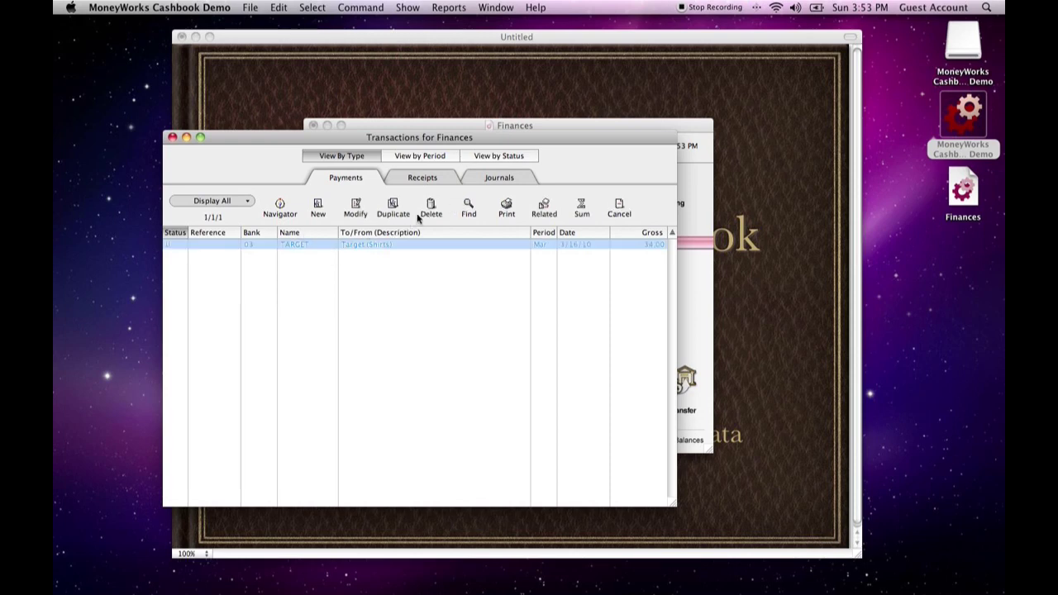
click(432, 304)
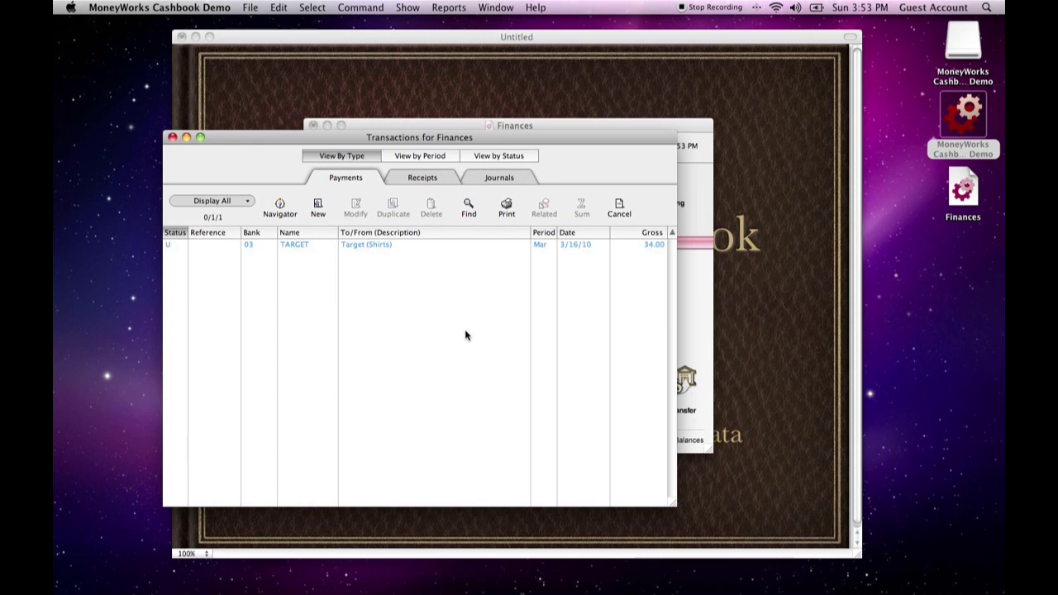
click(172, 137)
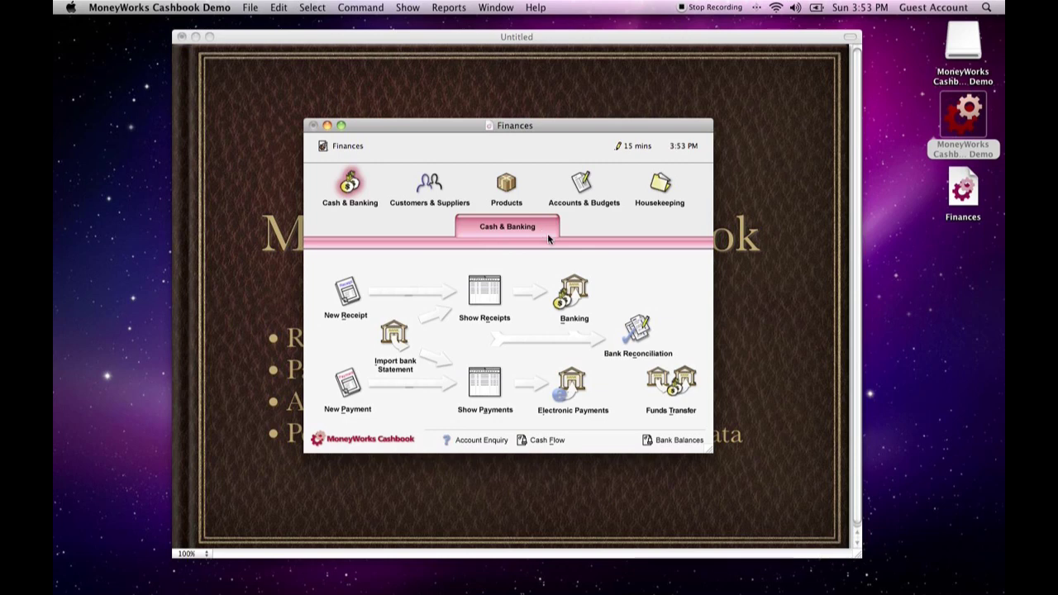
drag(455, 127, 472, 142)
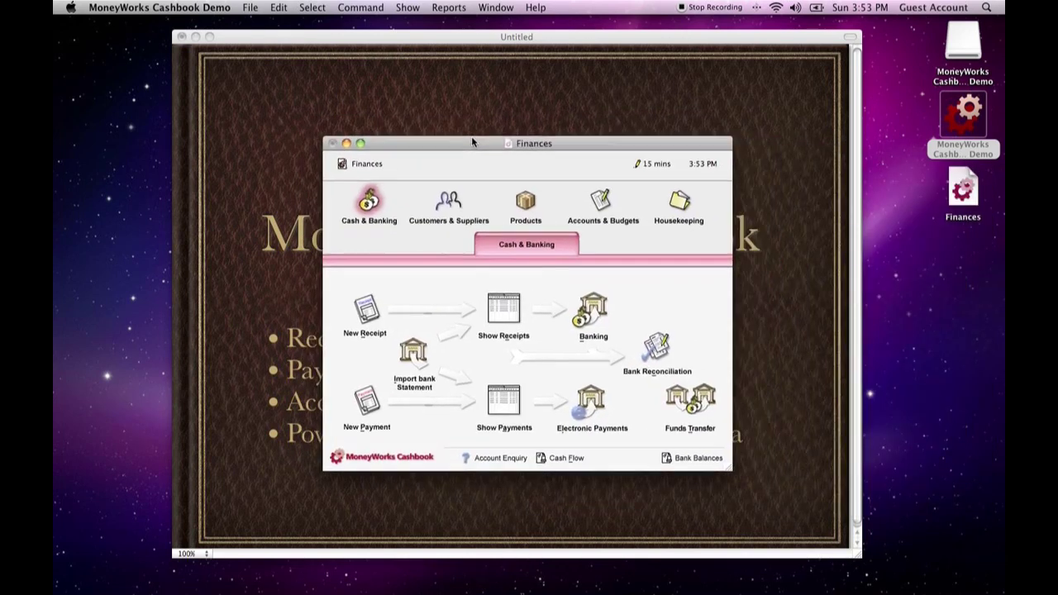
Open the account budgets and set this year's March 2010 budget for Rent to 500
click(601, 207)
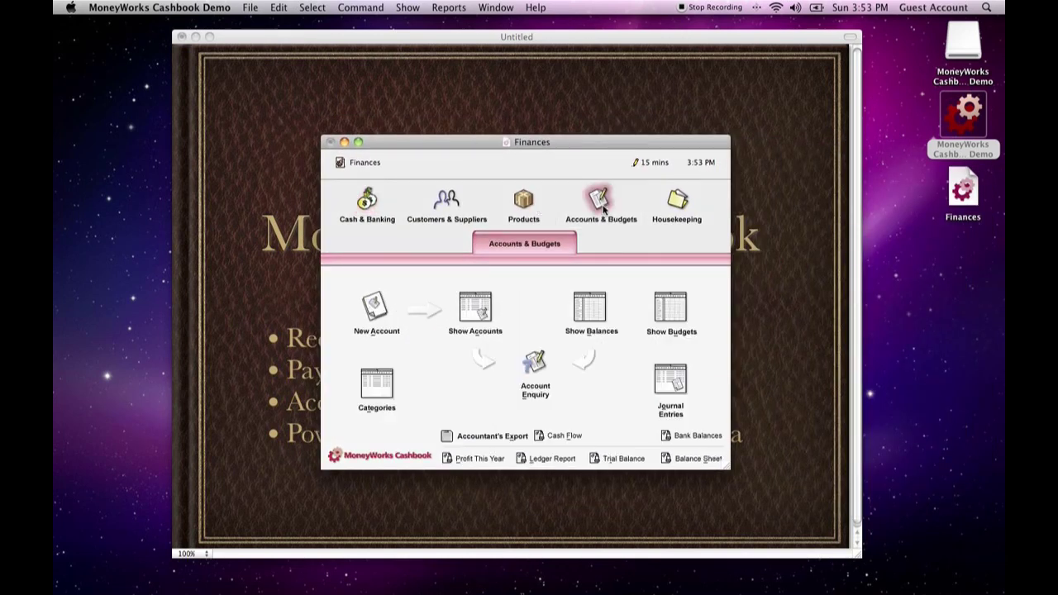
click(673, 313)
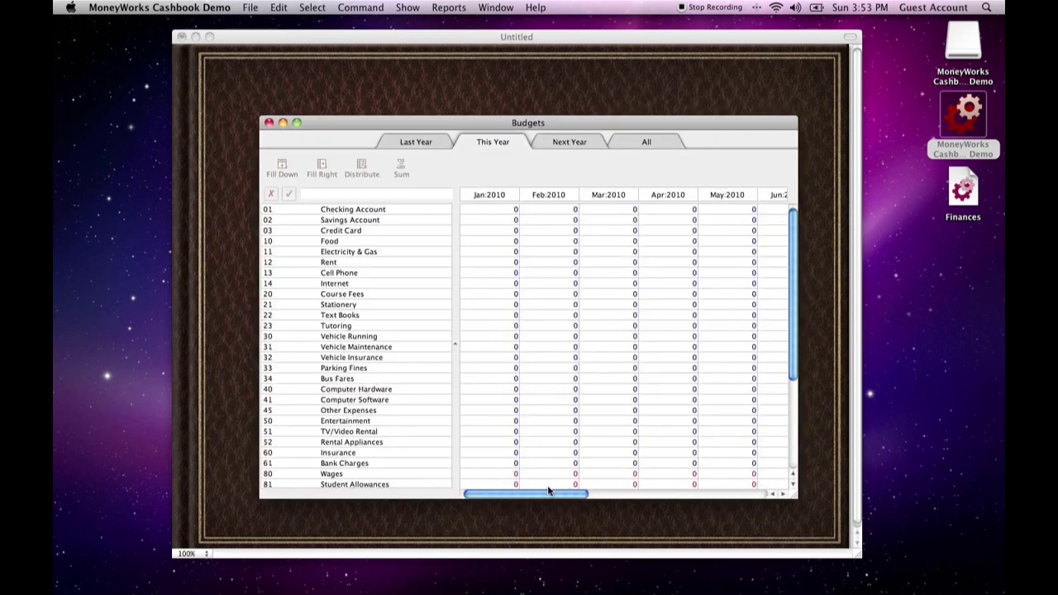
drag(560, 496, 588, 497)
scroll(355, 314, down, 5)
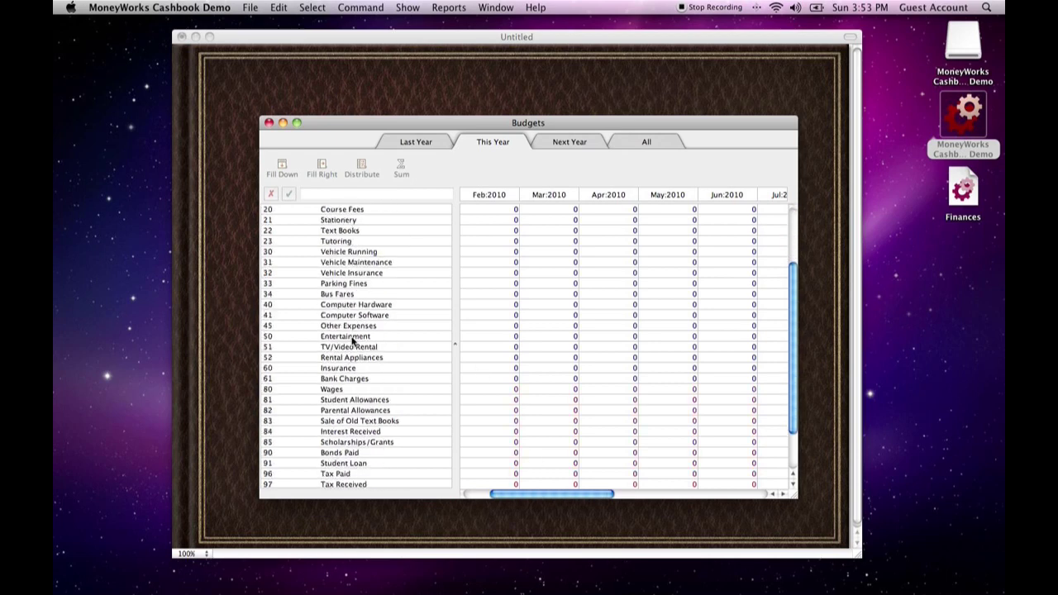
scroll(357, 325, up, 5)
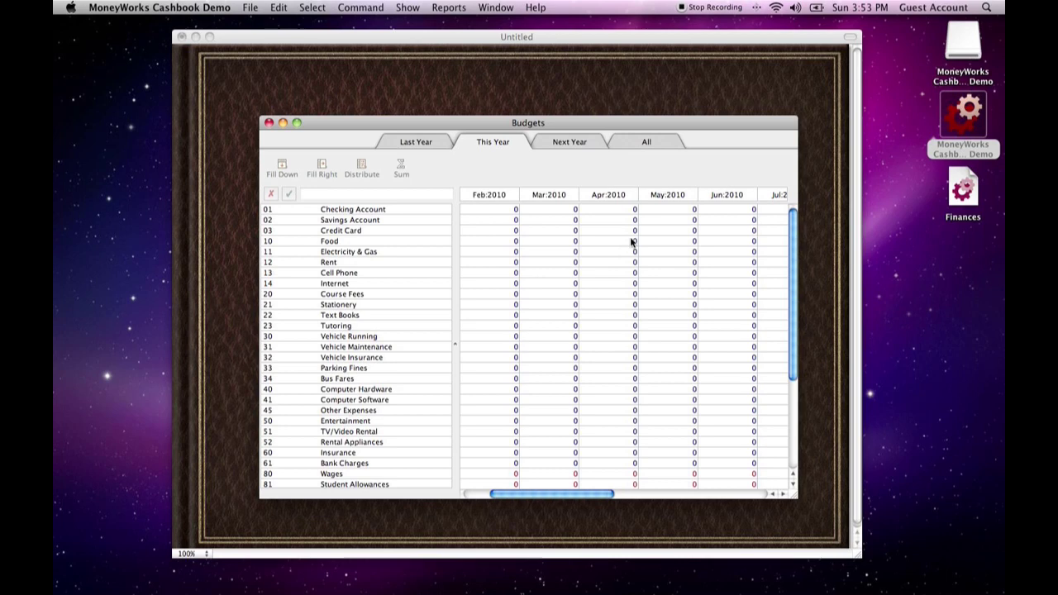
click(554, 210)
click(556, 251)
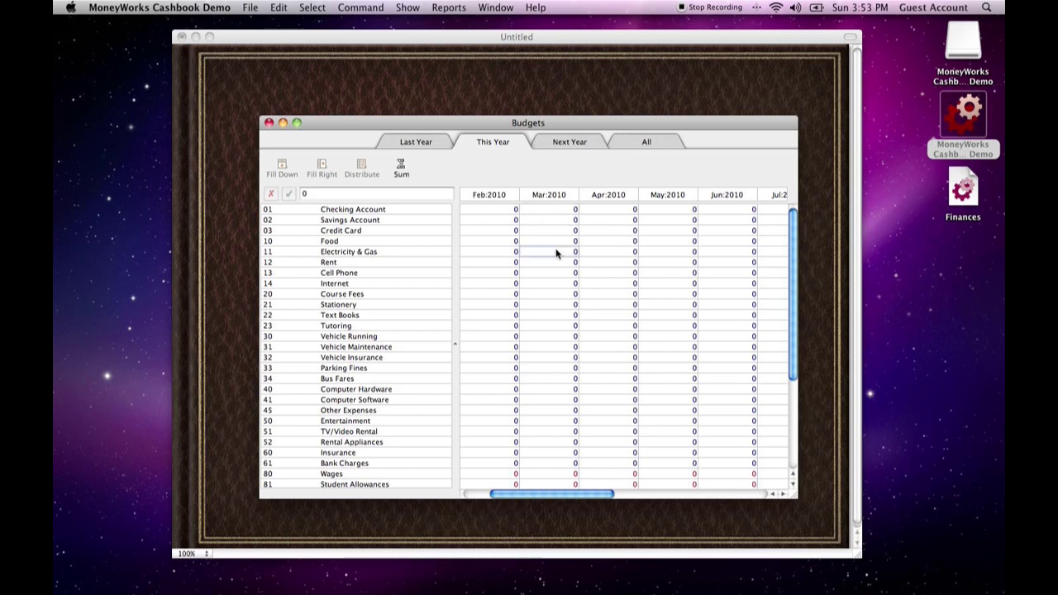
click(548, 272)
click(548, 262)
text(500)
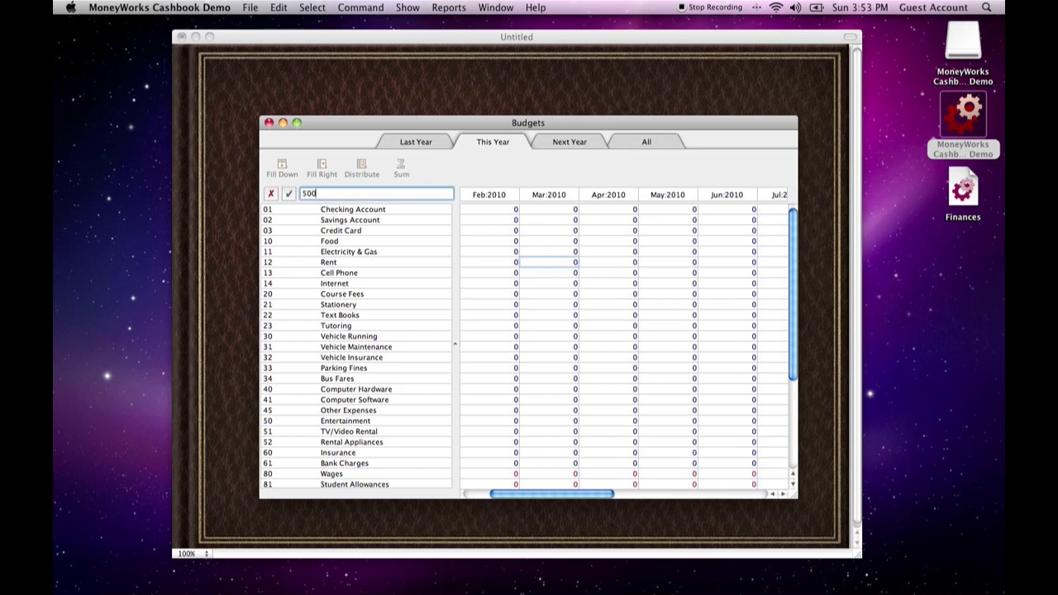
key(Return)
click(570, 265)
Set the March 2010 budget for Wages to 1000
scroll(569, 344, down, 5)
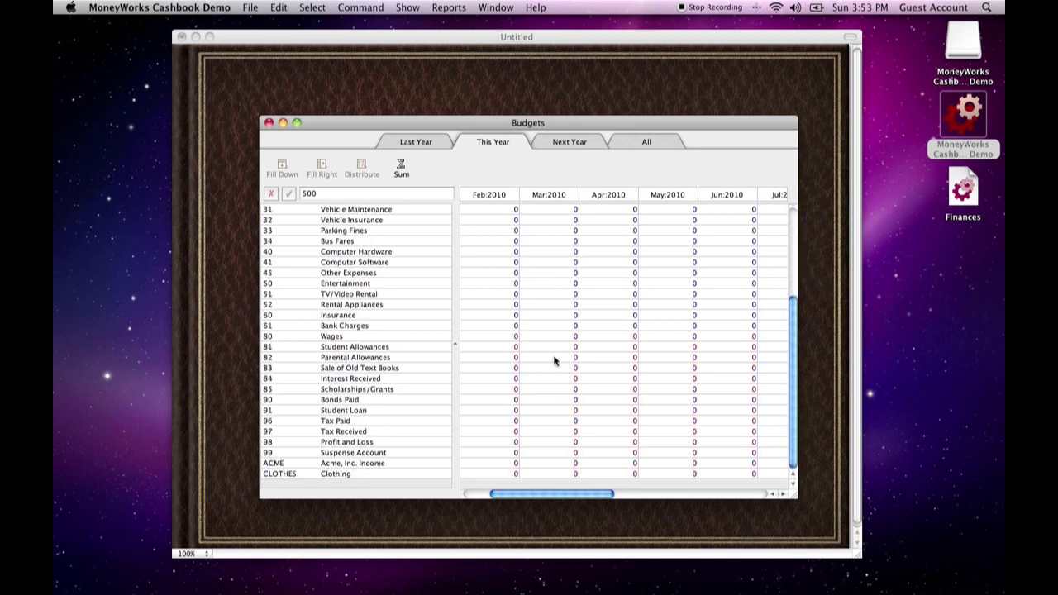
click(565, 339)
text(10)
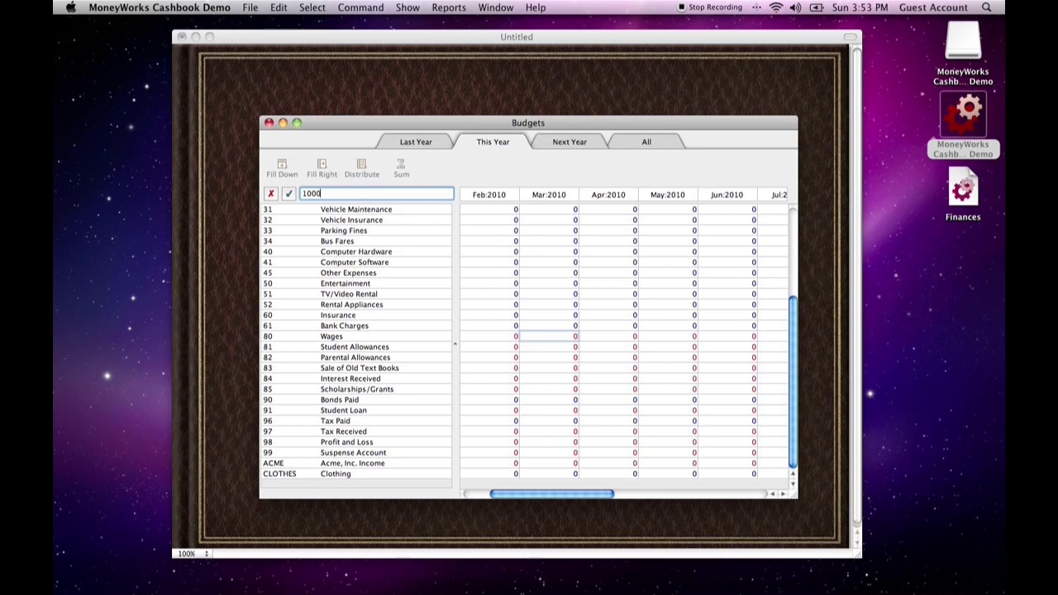
key(Return)
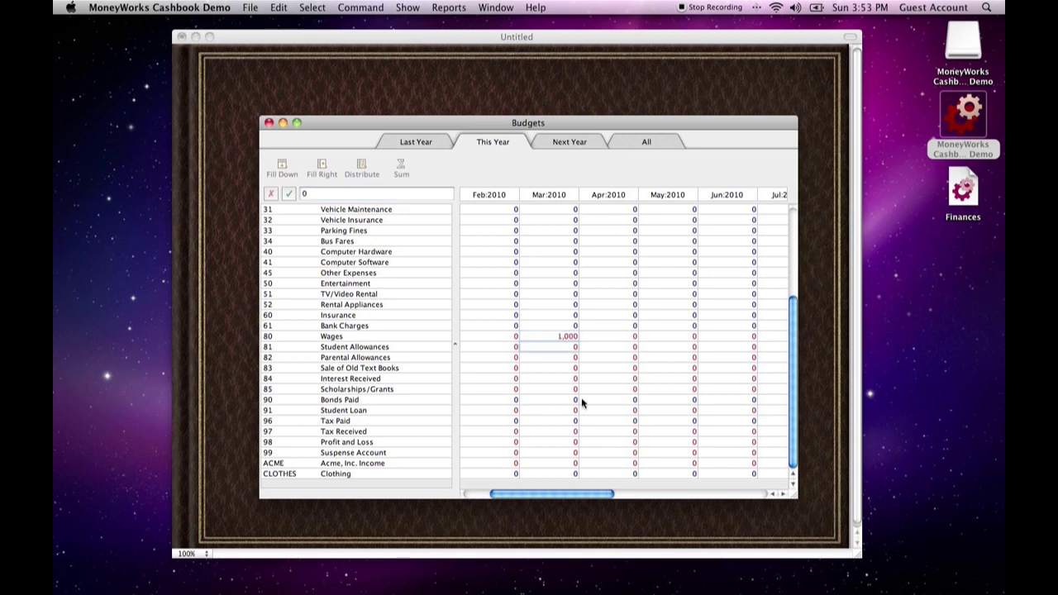
Set the March 2010 budget for the Acme, Inc. Income account to 1000
click(570, 465)
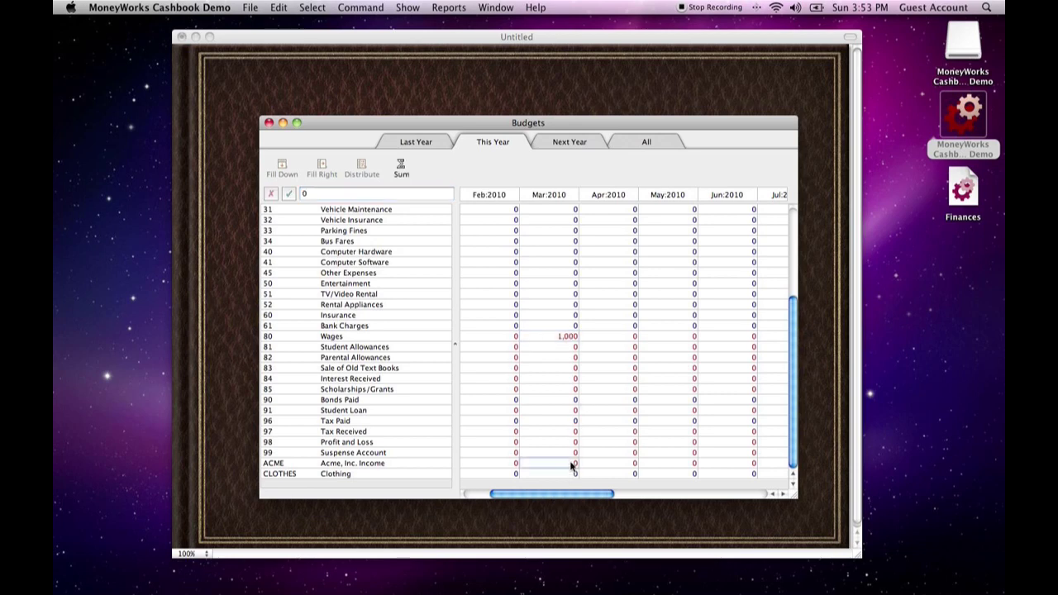
text(1000)
key(Return)
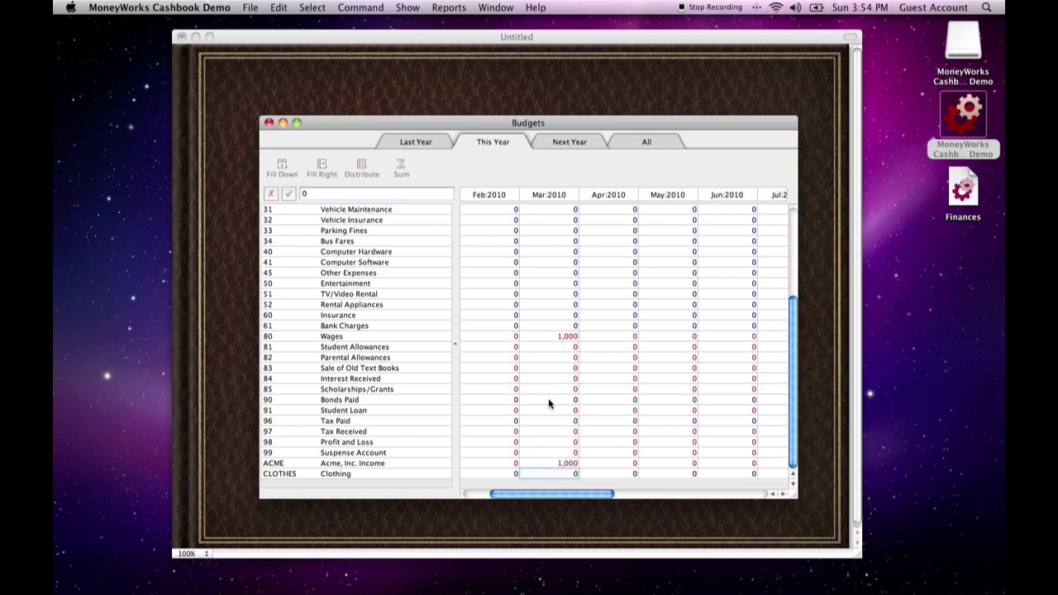
Reset the March 2010 budget for Wages to 0
click(563, 338)
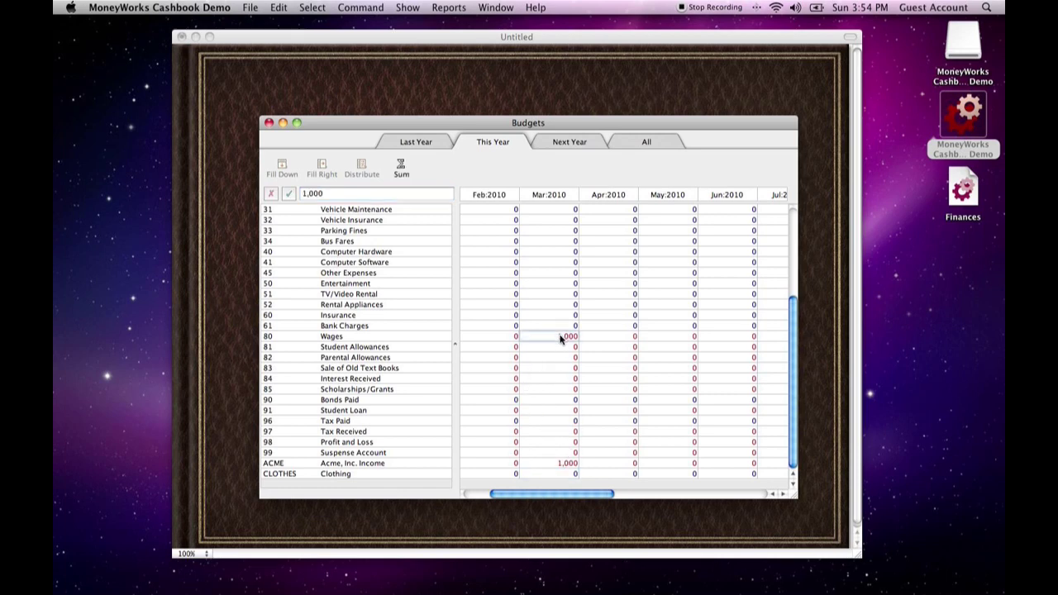
text(0)
key(Return)
Fill the March 2010 Rent budget across the following months through December 2010 and check the filled months
scroll(546, 438, up, 1)
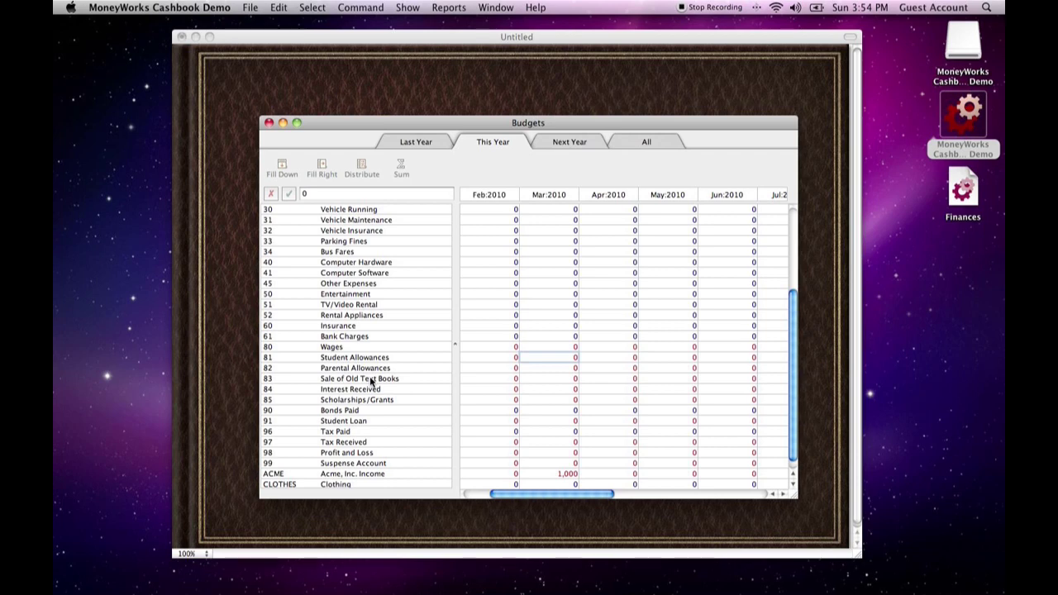
scroll(543, 383, up, 6)
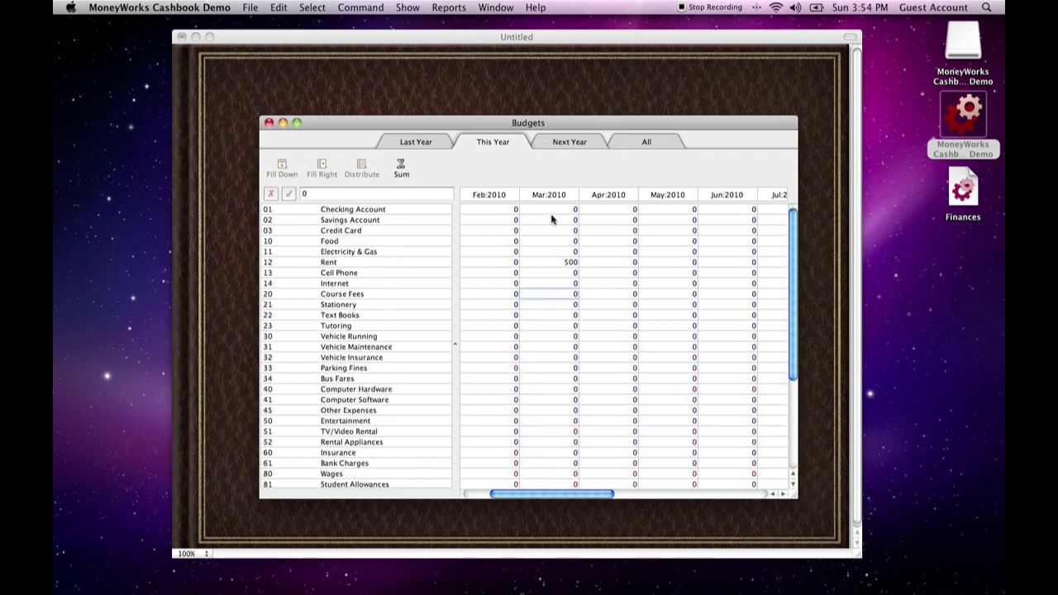
click(559, 263)
drag(604, 263, 812, 261)
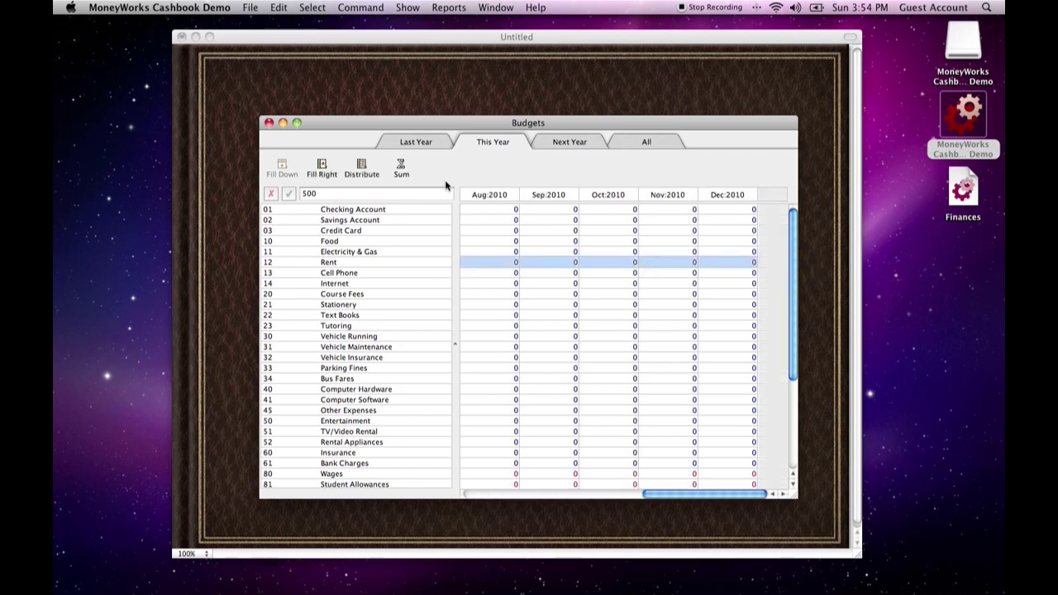
click(322, 166)
drag(717, 496, 604, 494)
click(570, 263)
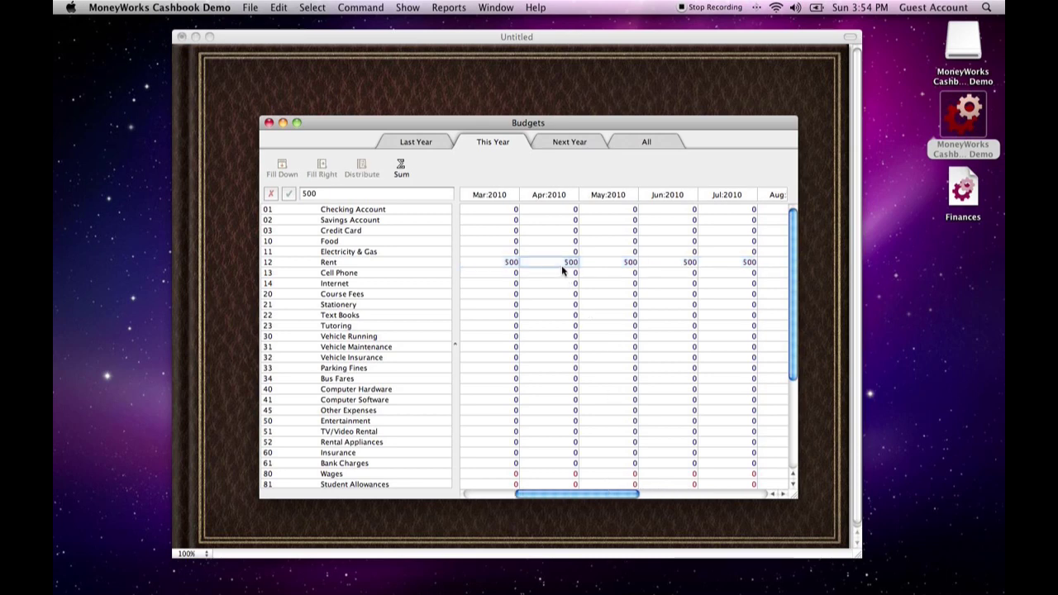
click(629, 263)
click(674, 263)
Set the March 2010 budgets to 45 for Text Books and 18 for Internet
scroll(515, 325, down, 2)
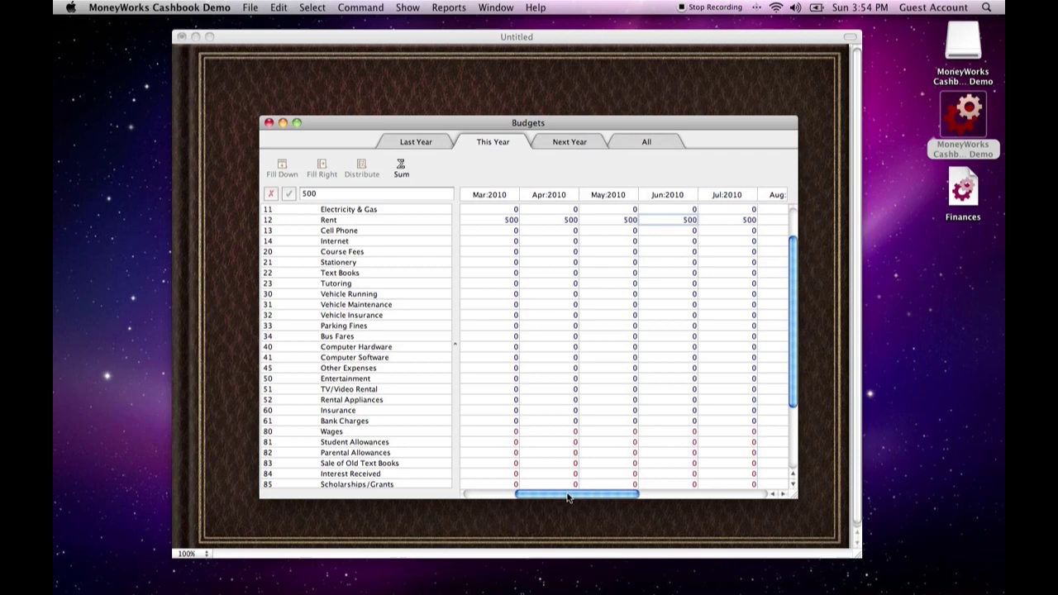
drag(567, 493, 488, 488)
scroll(574, 278, up, 2)
scroll(634, 293, down, 1)
click(634, 264)
click(624, 295)
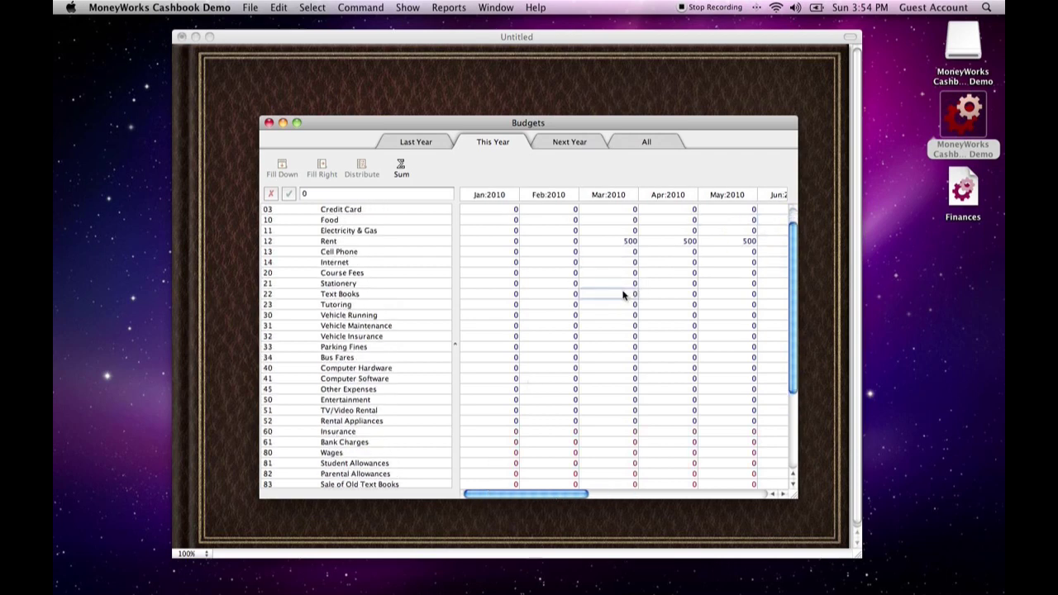
text(45)
key(Return)
click(621, 263)
text(18)
key(Return)
Sum the March 2010 budget cells from Rent down to Text Books and close the result
drag(620, 242, 620, 296)
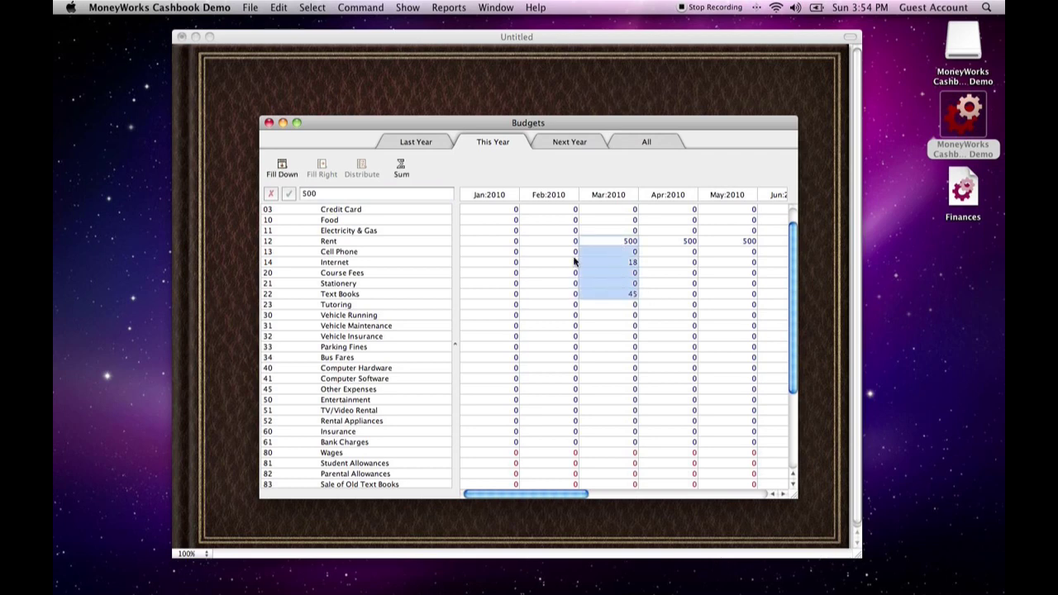
click(401, 167)
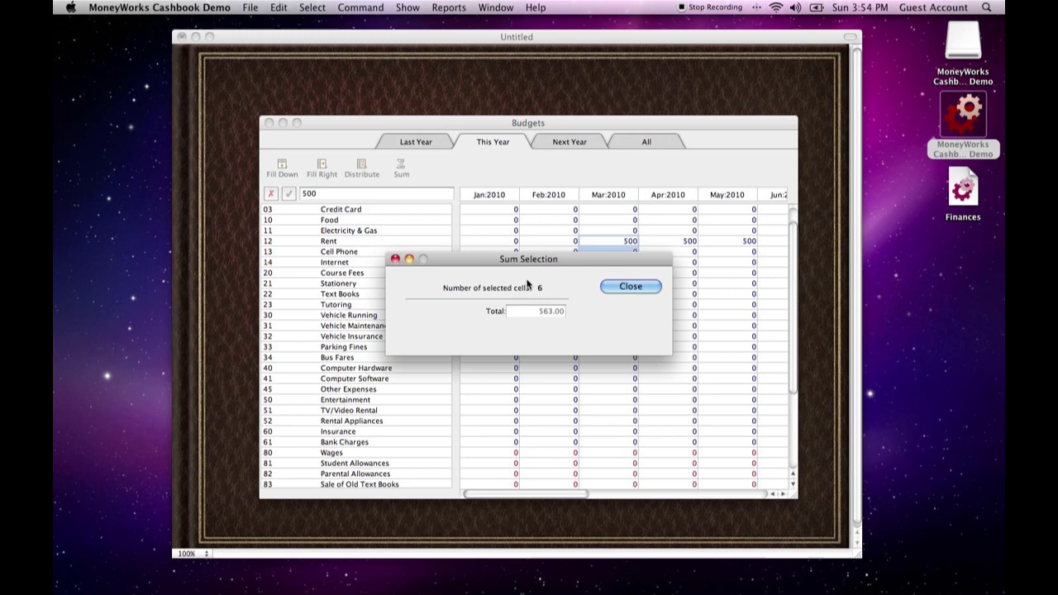
drag(525, 251, 410, 290)
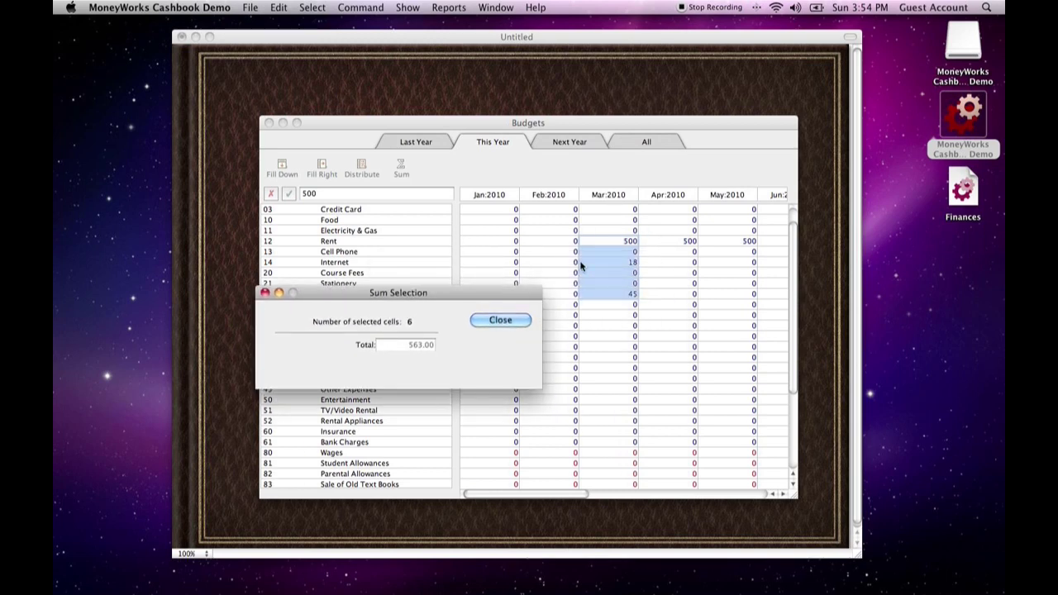
click(499, 320)
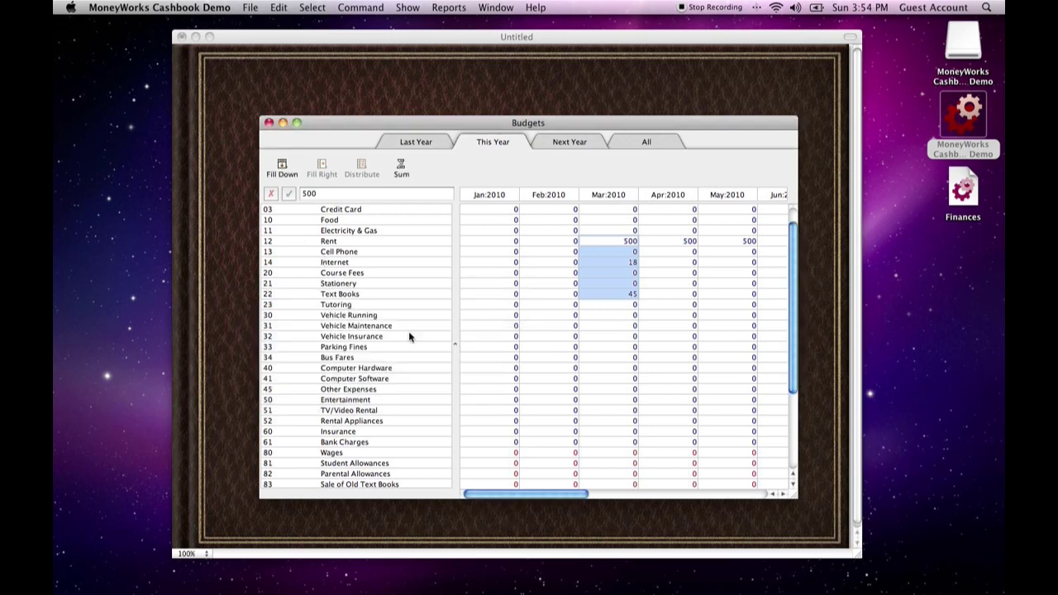
Look through the budgets for next year and for all years, return to this year, and close the budgets
click(597, 328)
scroll(591, 319, up, 1)
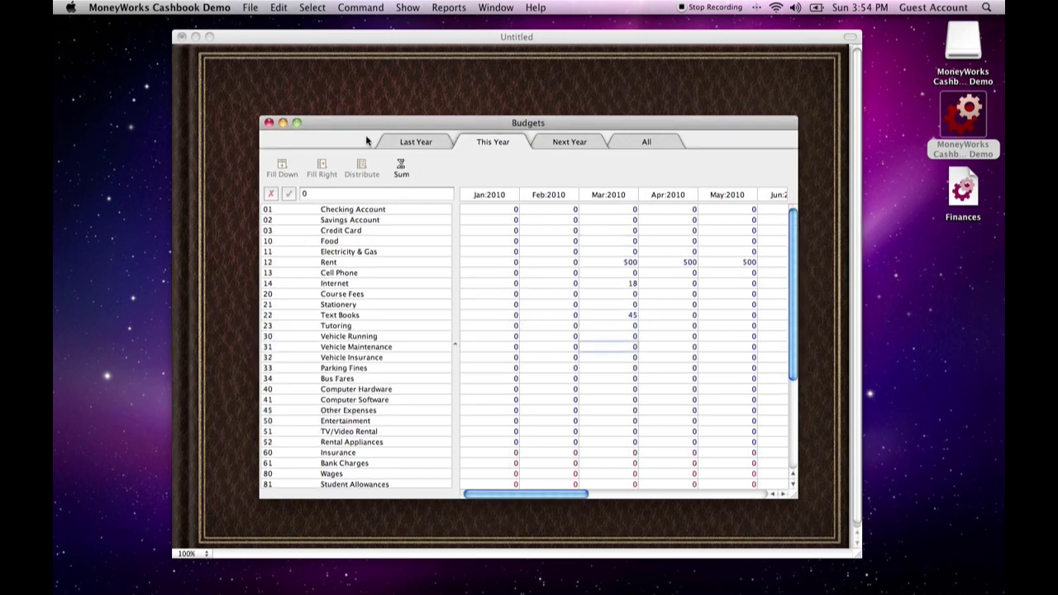
click(391, 137)
click(558, 144)
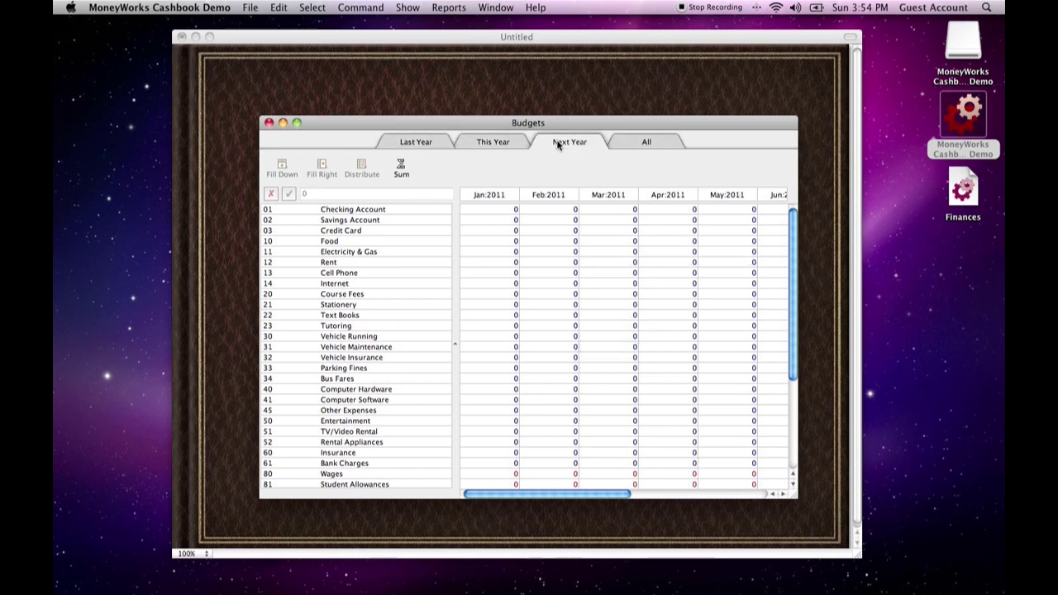
click(644, 142)
click(493, 142)
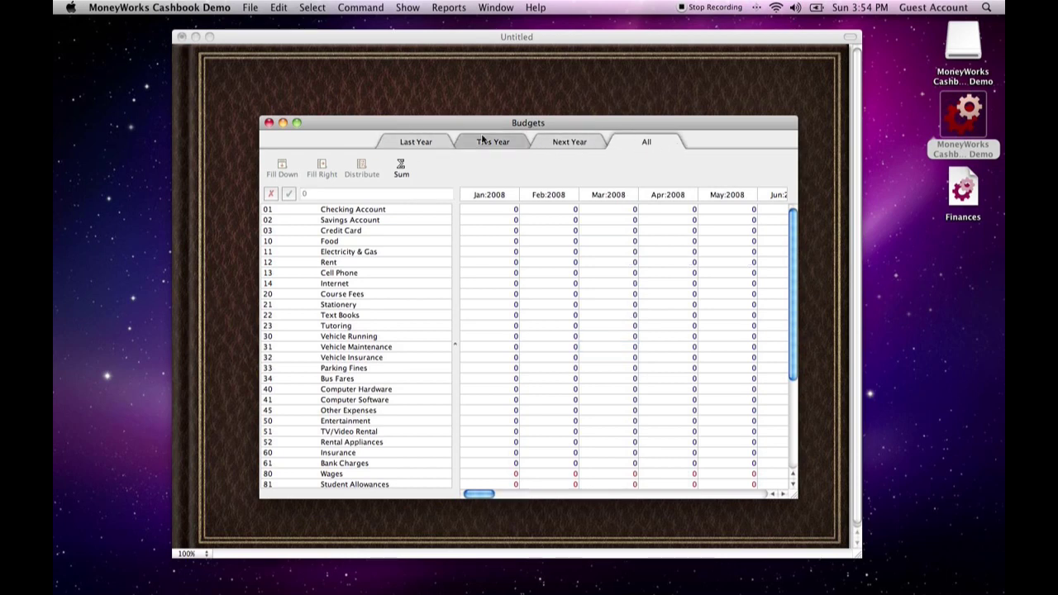
click(268, 122)
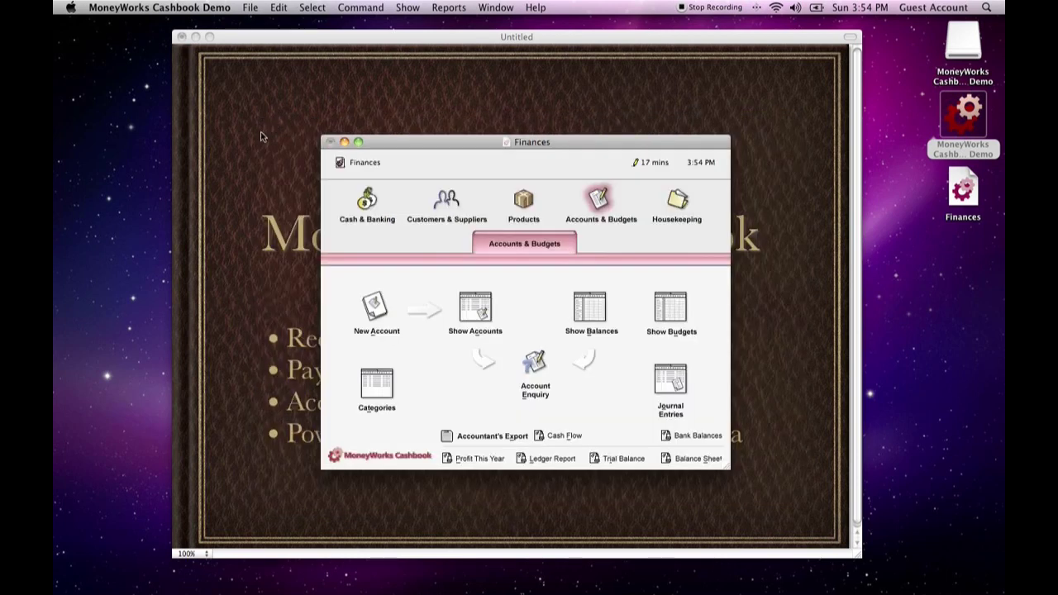
mouse_move(478, 139)
mouse_down()
mouse_move(506, 149)
mouse_move(780, 144)
mouse_move(492, 146)
mouse_up()
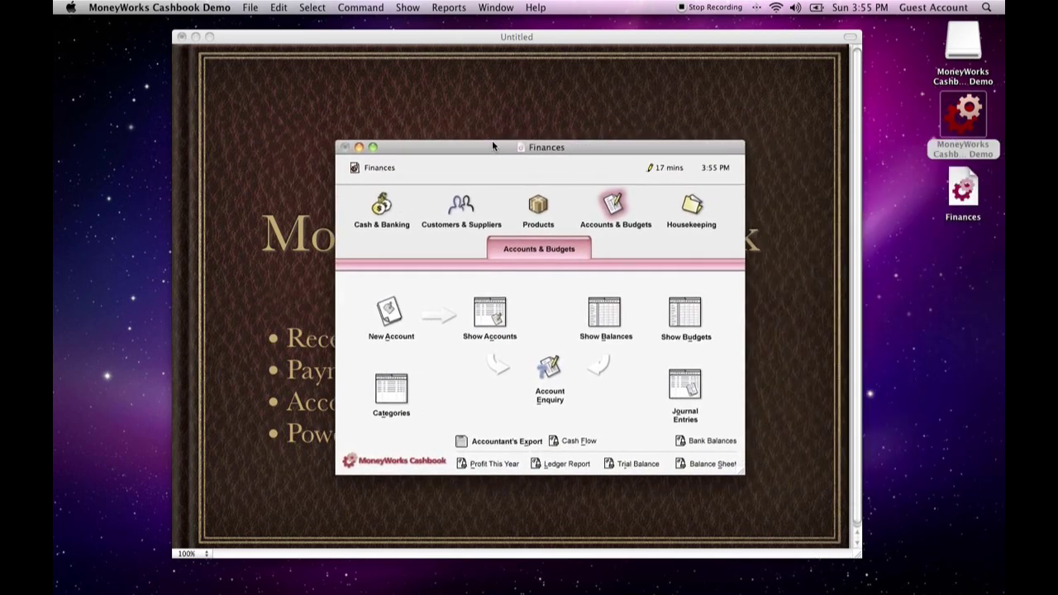
Check this year's budgets, close them, and view this year's closing balances for the accounts before closing those as well
click(690, 319)
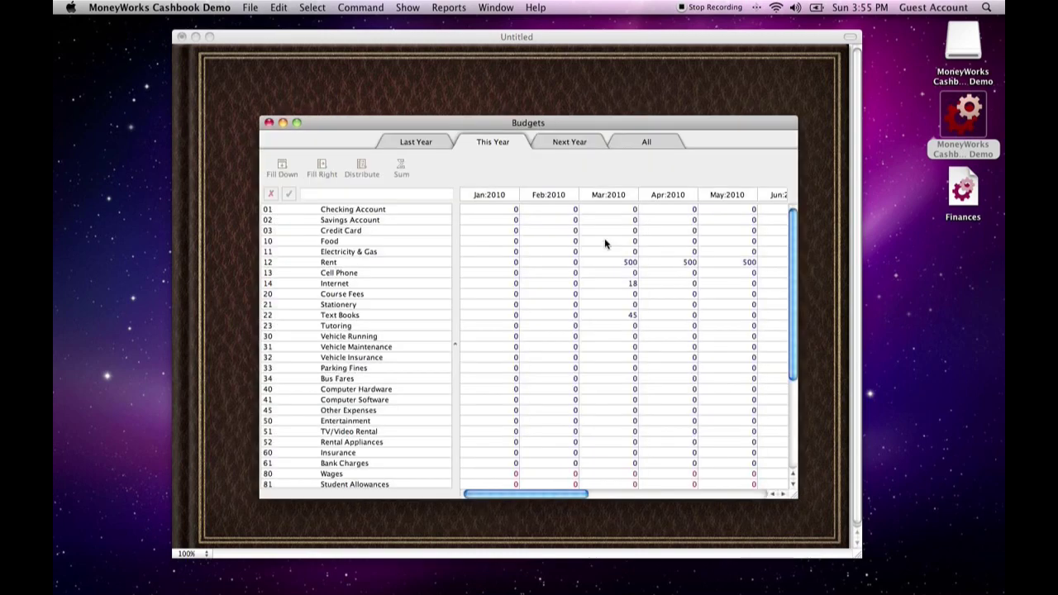
click(269, 122)
click(605, 309)
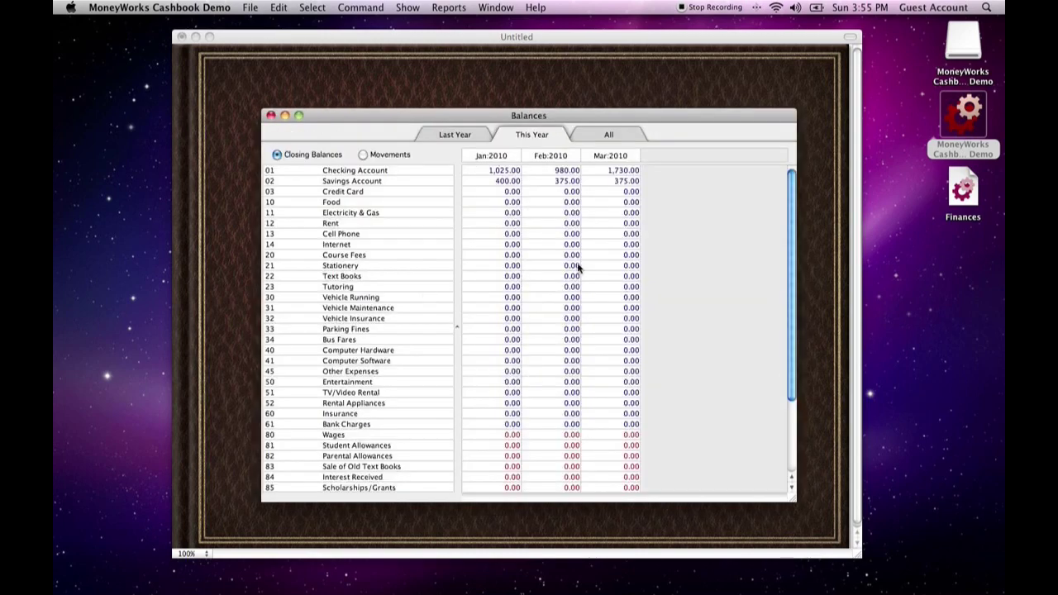
click(270, 117)
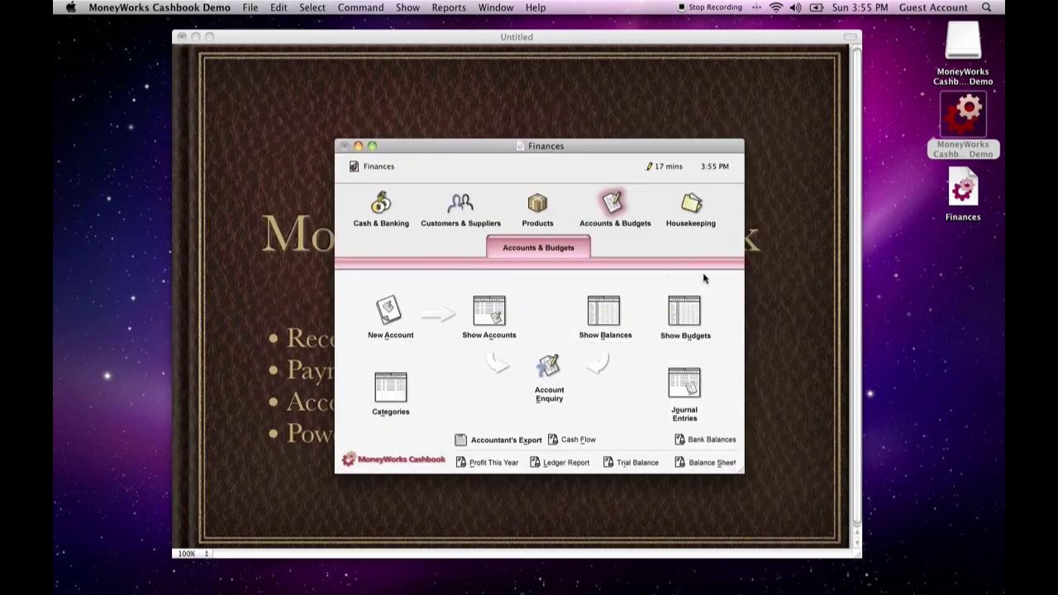
Preview the Profit vs Budget report for Mar:2010 with unposted transactions included
click(450, 9)
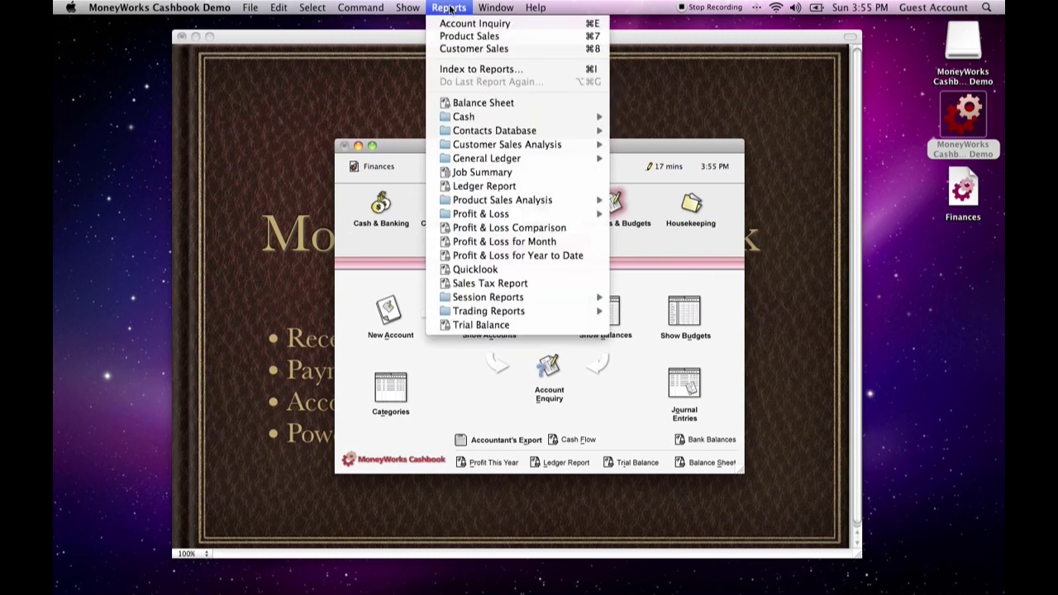
mouse_move(470, 217)
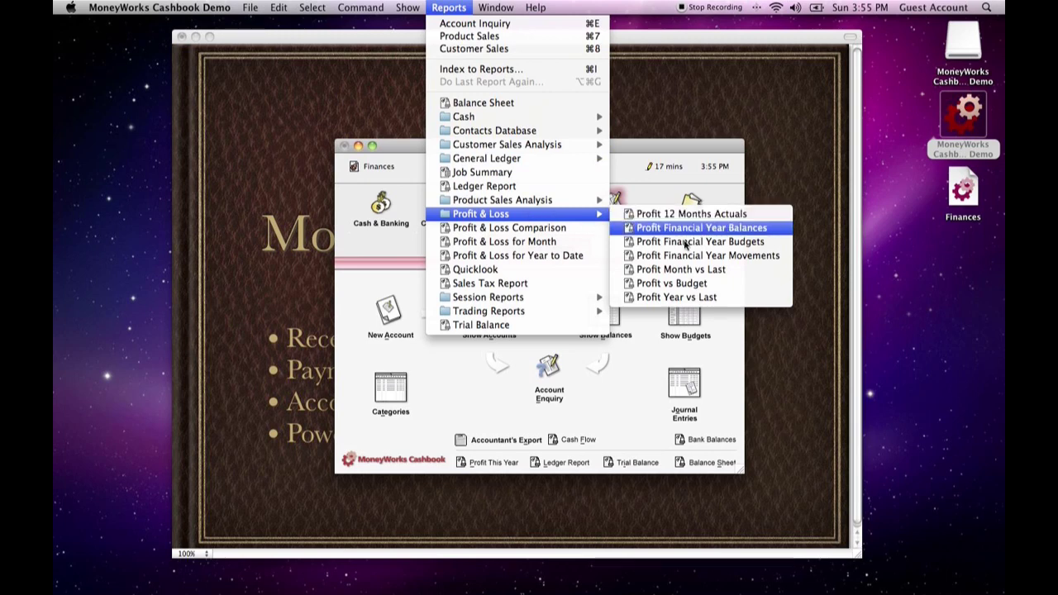
click(662, 285)
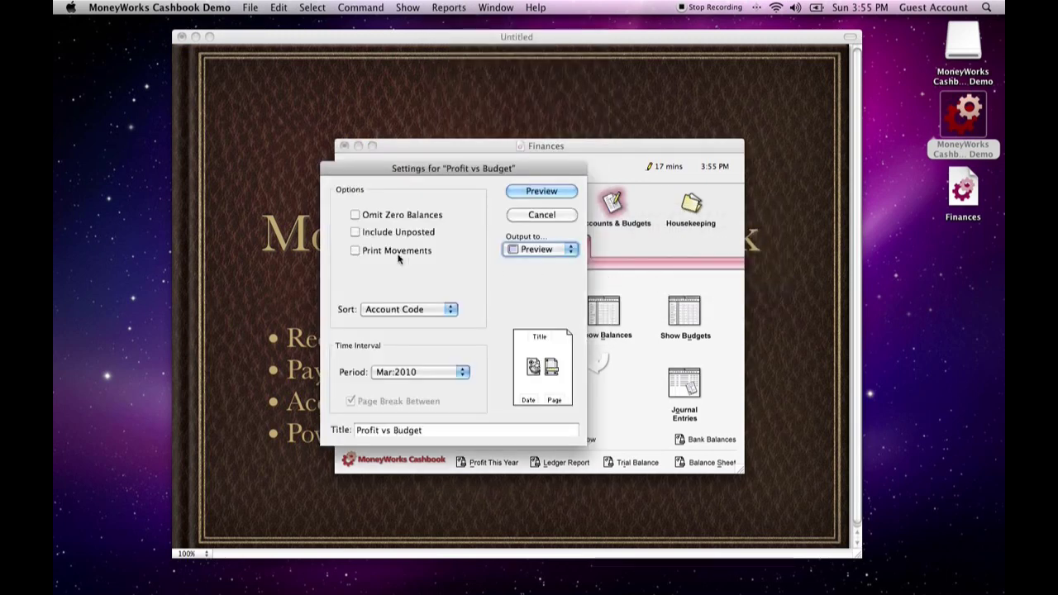
click(355, 232)
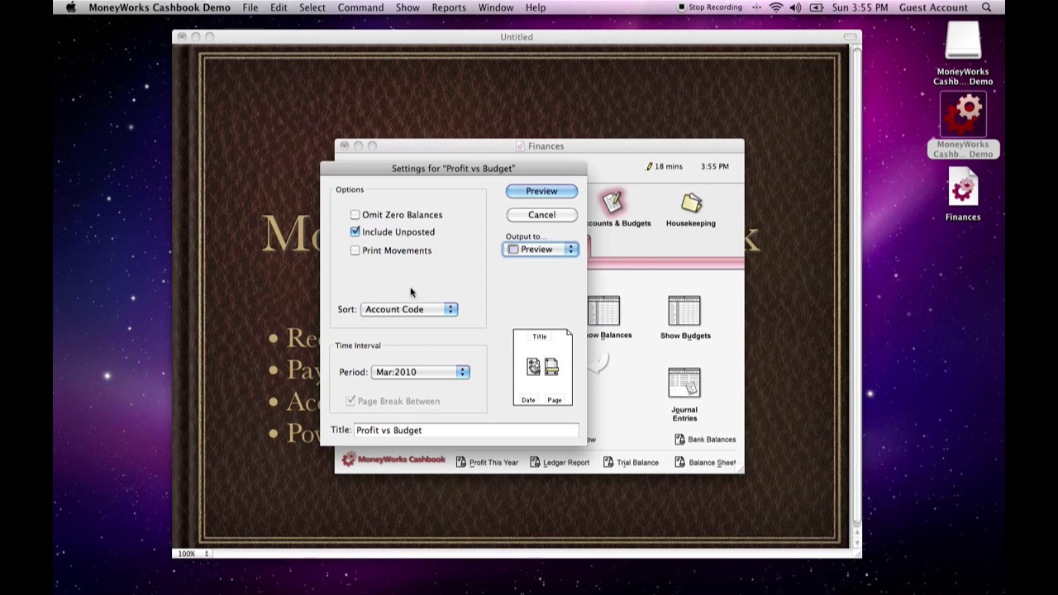
click(413, 373)
click(414, 374)
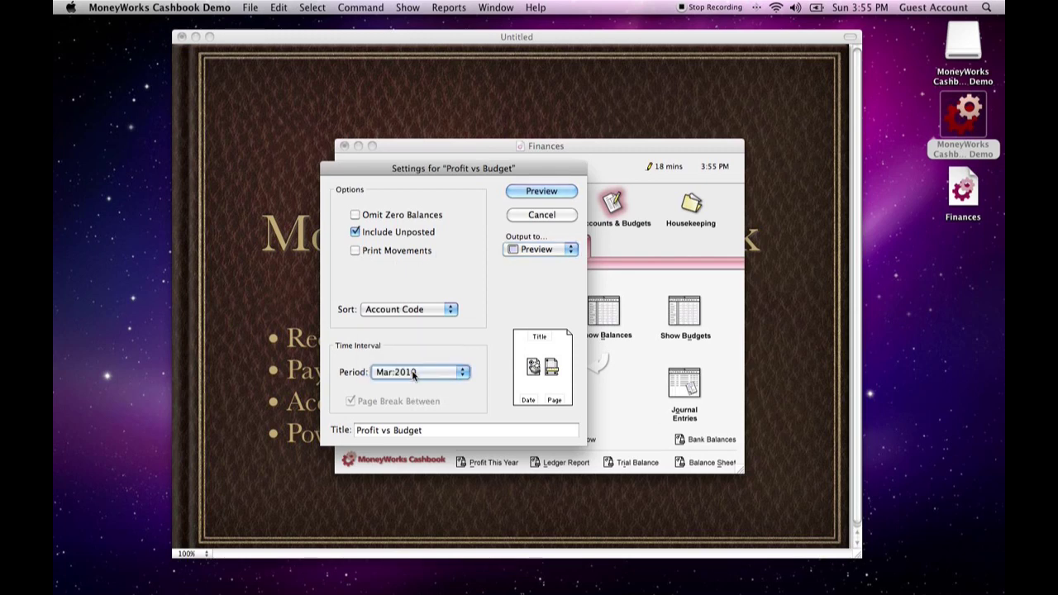
click(546, 193)
Enlarge the Profit vs Budget preview, examine its income, expenses and profit rows, and close it
drag(554, 138, 502, 70)
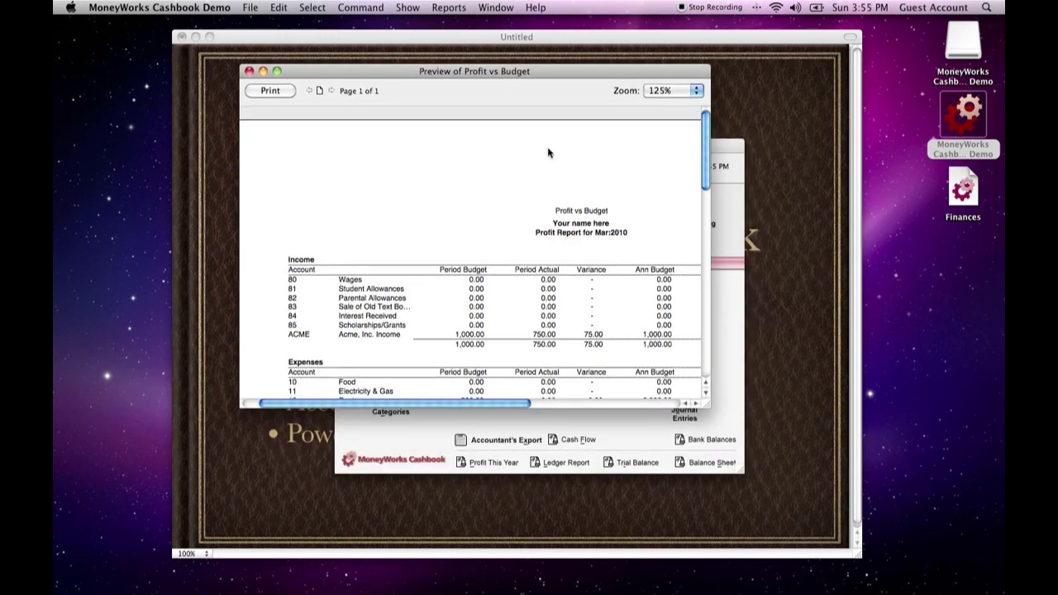
drag(706, 404, 945, 591)
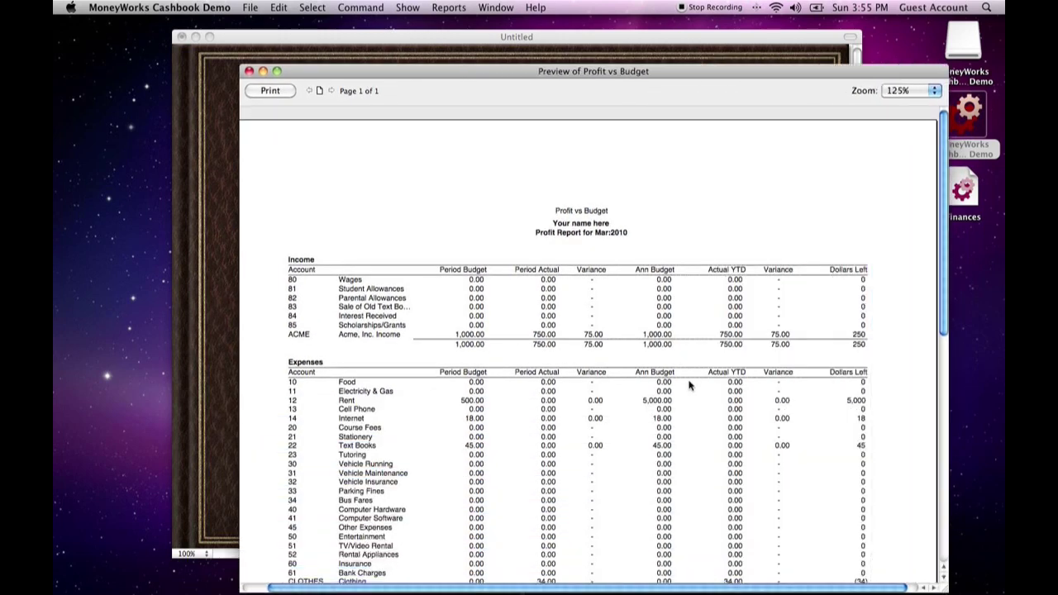
scroll(690, 384, down, 5)
scroll(687, 385, up, 3)
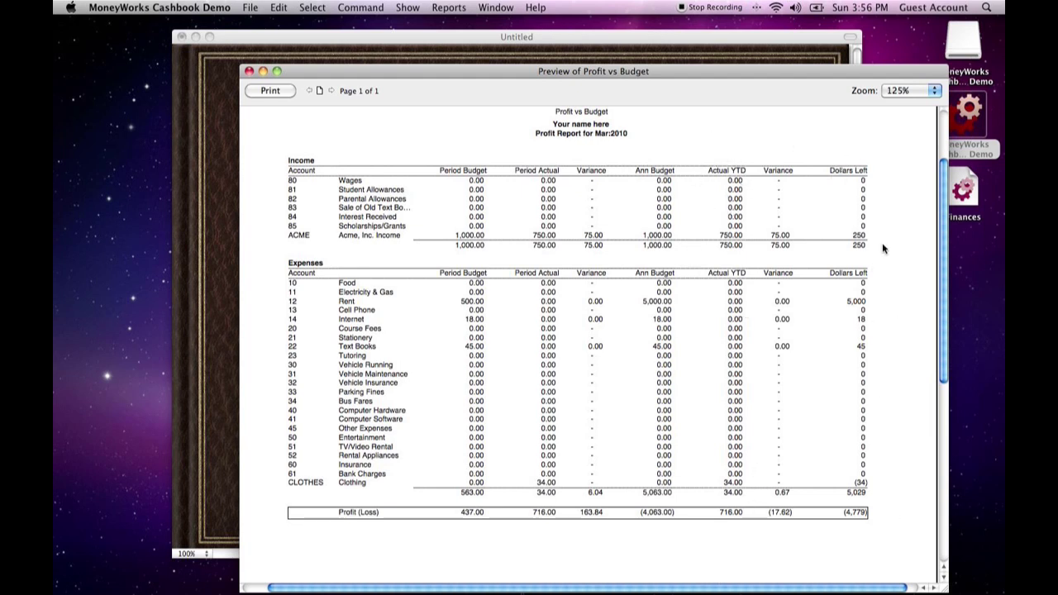
click(249, 72)
Run the Profit vs Budget report for Mar:2010 again with its output sent to Excel
click(468, 7)
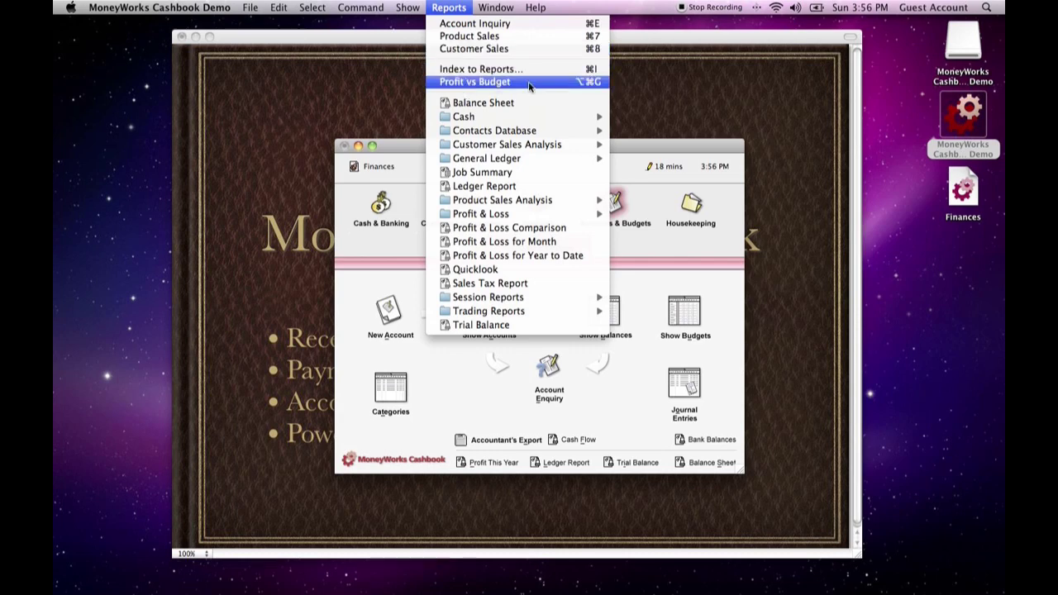
click(479, 83)
click(542, 248)
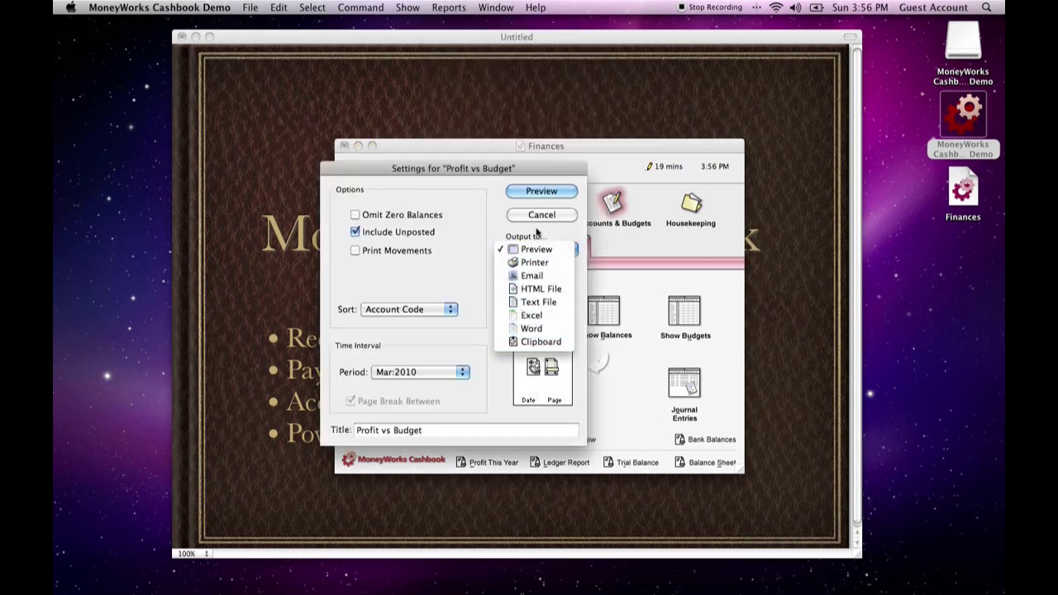
click(532, 315)
click(544, 214)
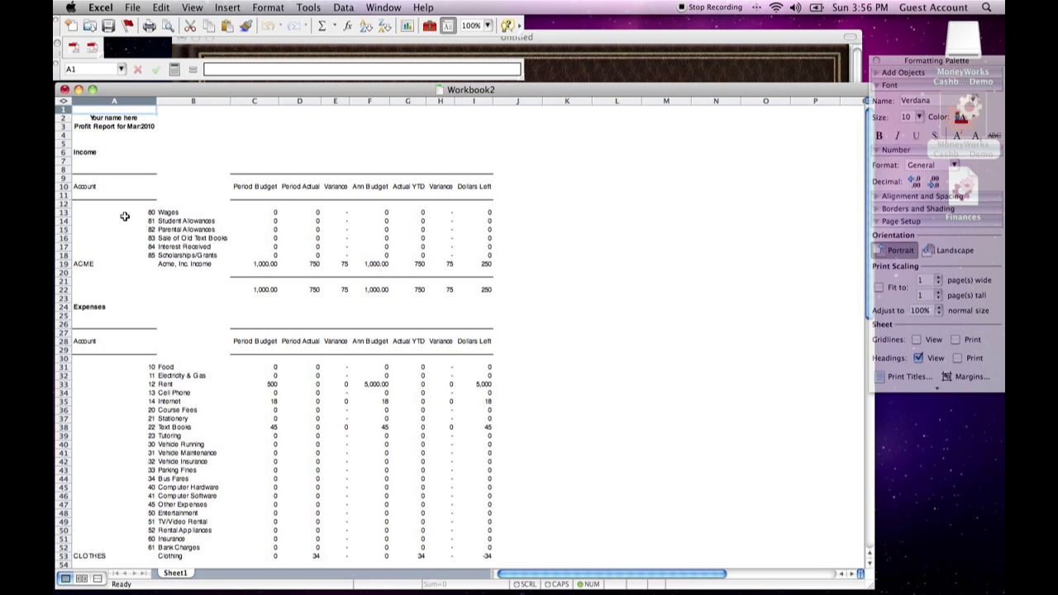
Examine the income and expense sections and the Profit (Loss) row of the exported report in the Excel workbook
scroll(494, 310, down, 5)
drag(328, 517, 486, 520)
click(558, 496)
scroll(541, 464, up, 2)
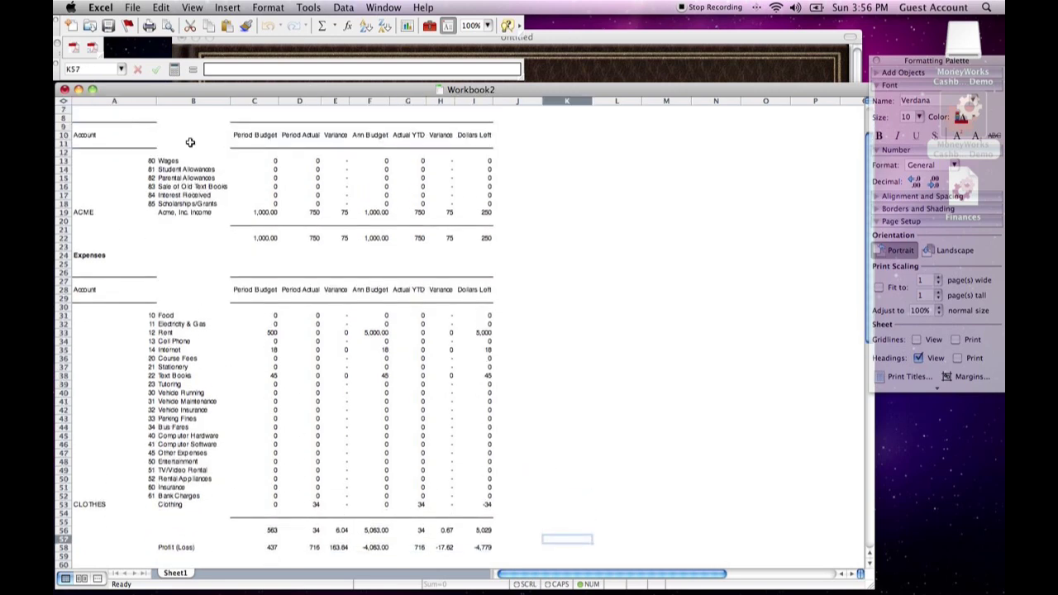
drag(83, 124, 488, 530)
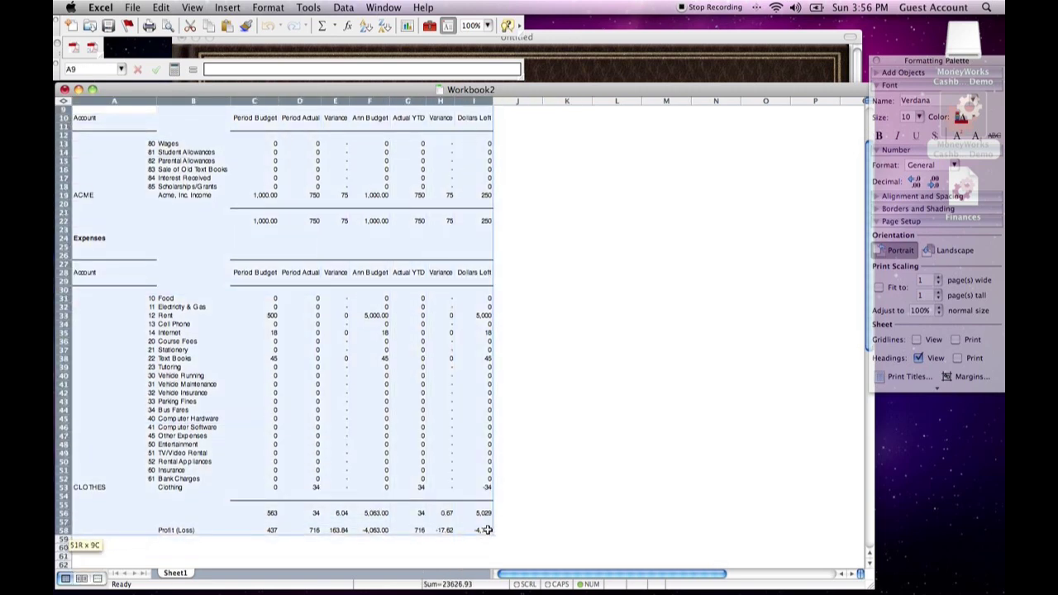
click(554, 497)
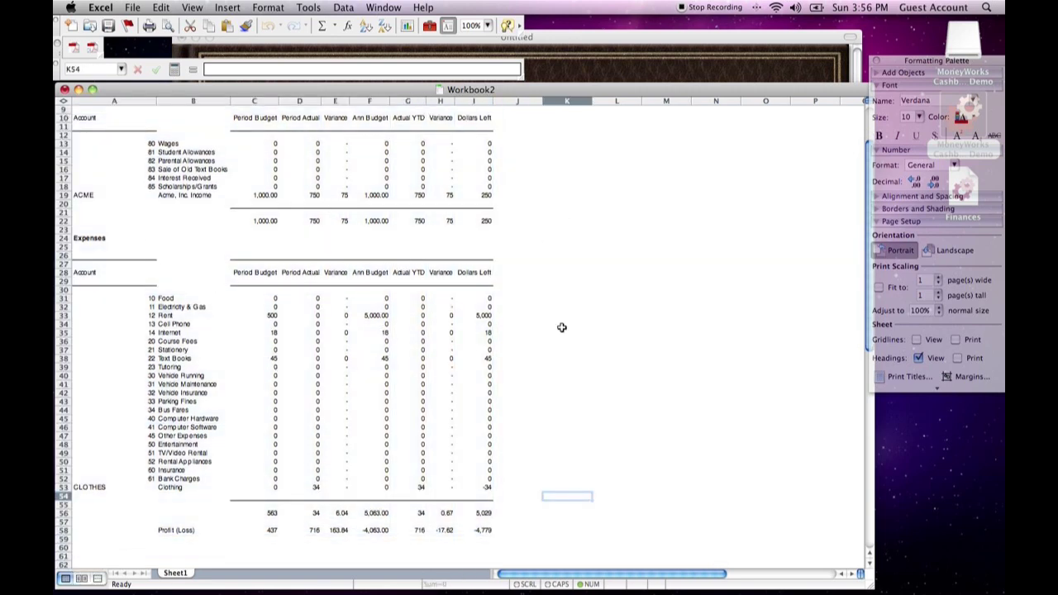
scroll(562, 329, down, 5)
drag(277, 445, 442, 506)
click(556, 488)
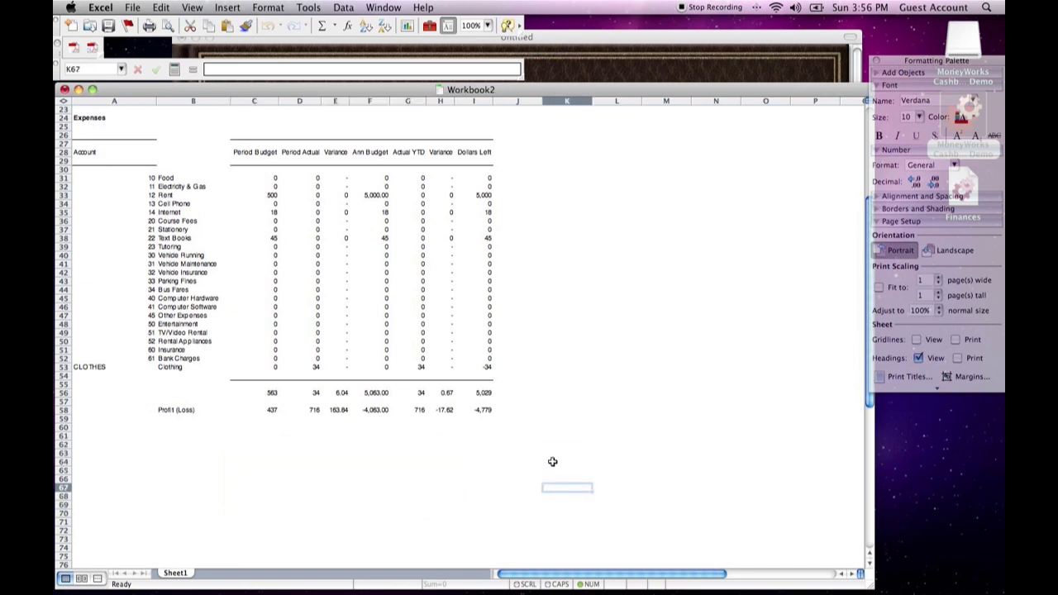
Close the exported Excel workbook and reposition the Finances window slightly higher in MoneyWorks Cashbook
click(64, 89)
click(650, 257)
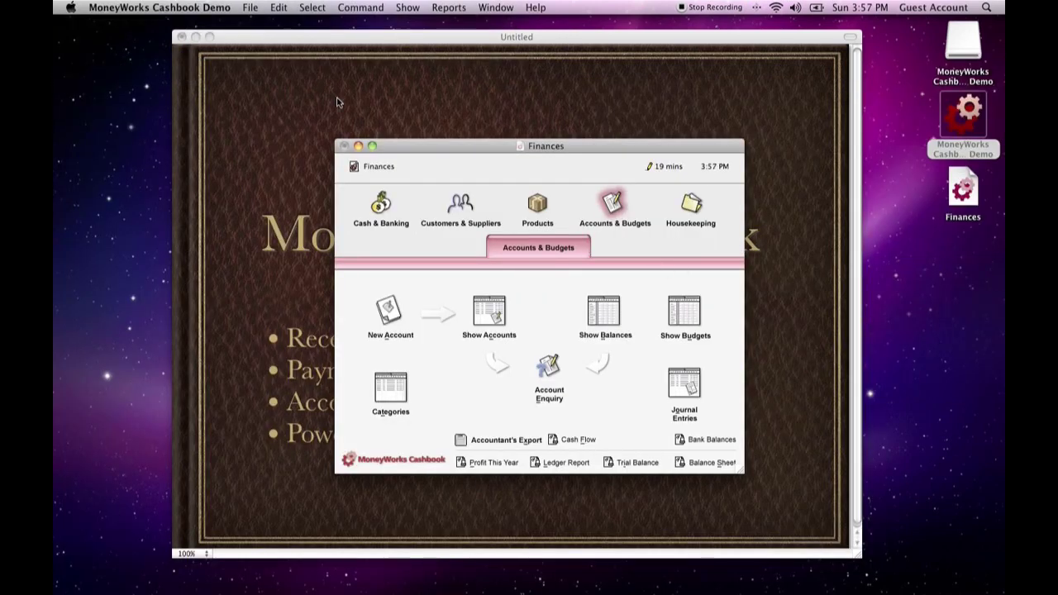
drag(423, 147, 412, 116)
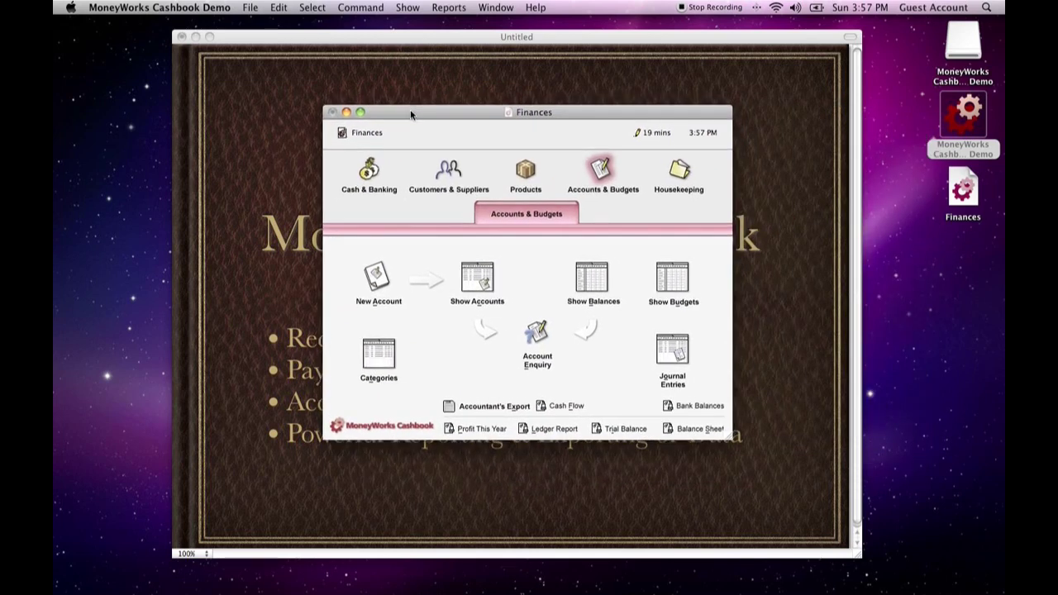